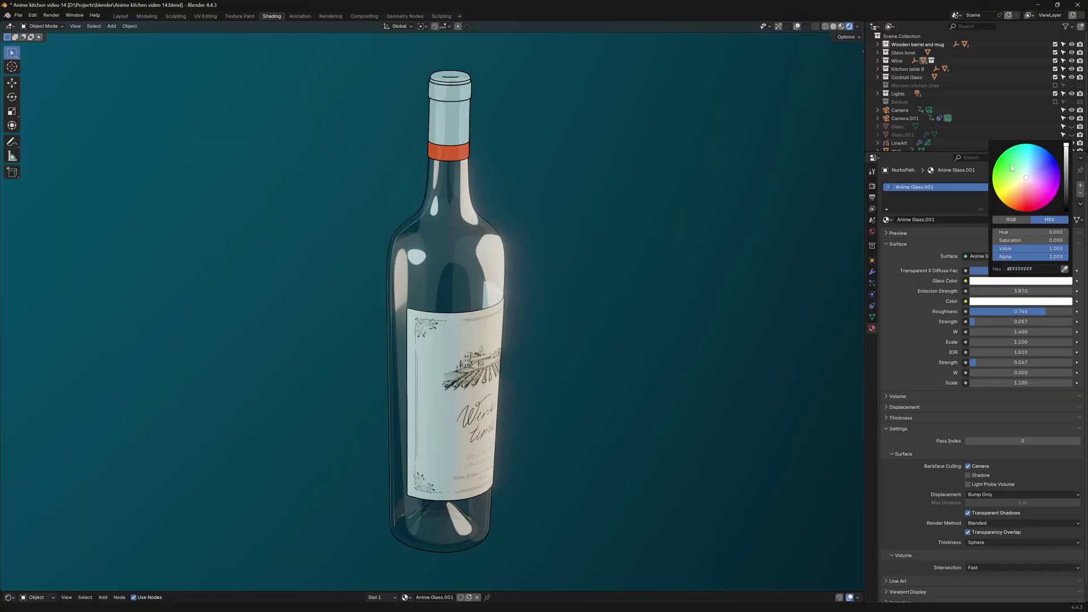
Step: Tint the wine bottle's toon glass colour to pink-red #FF355E
{"action": "left_click_drag", "start_coordinate": [1012, 167], "coordinate": [1032, 202]}
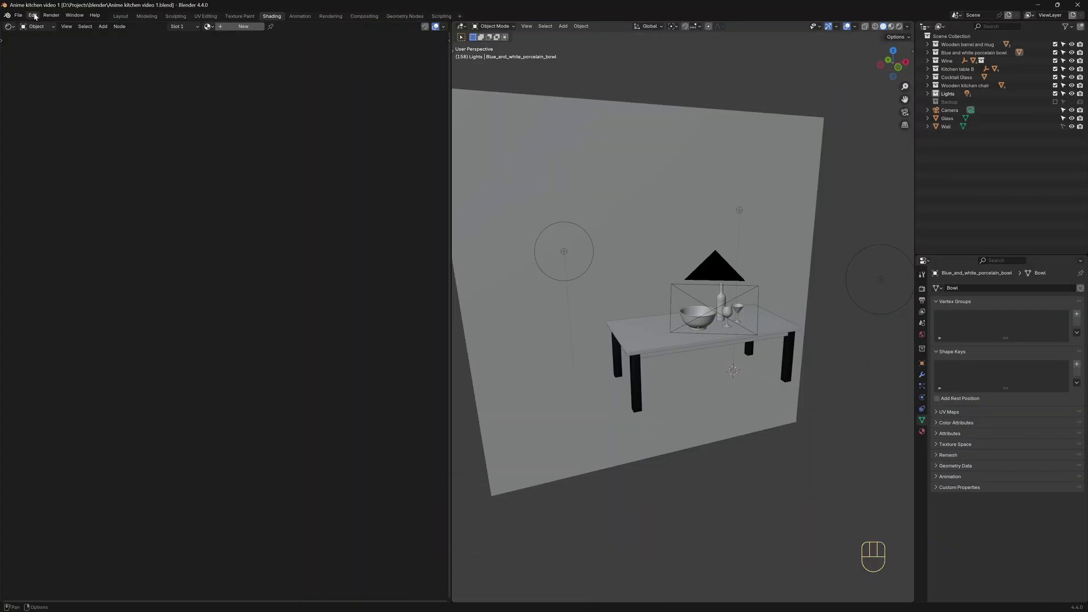
{"action": "left_click", "coordinate": [33, 15]}
{"action": "left_click", "coordinate": [51, 121]}
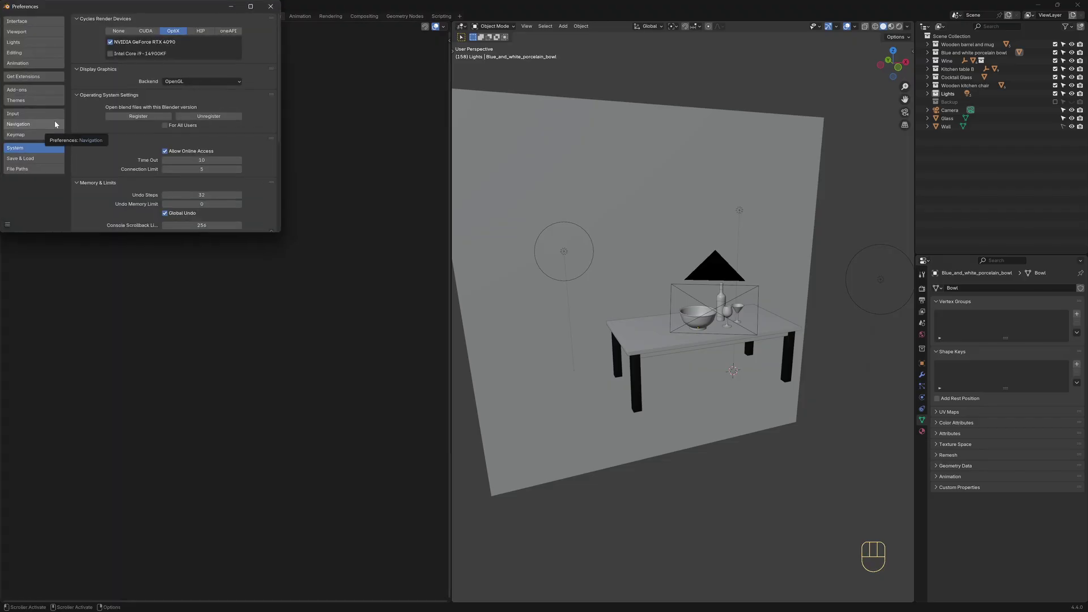
{"action": "left_click", "coordinate": [33, 91]}
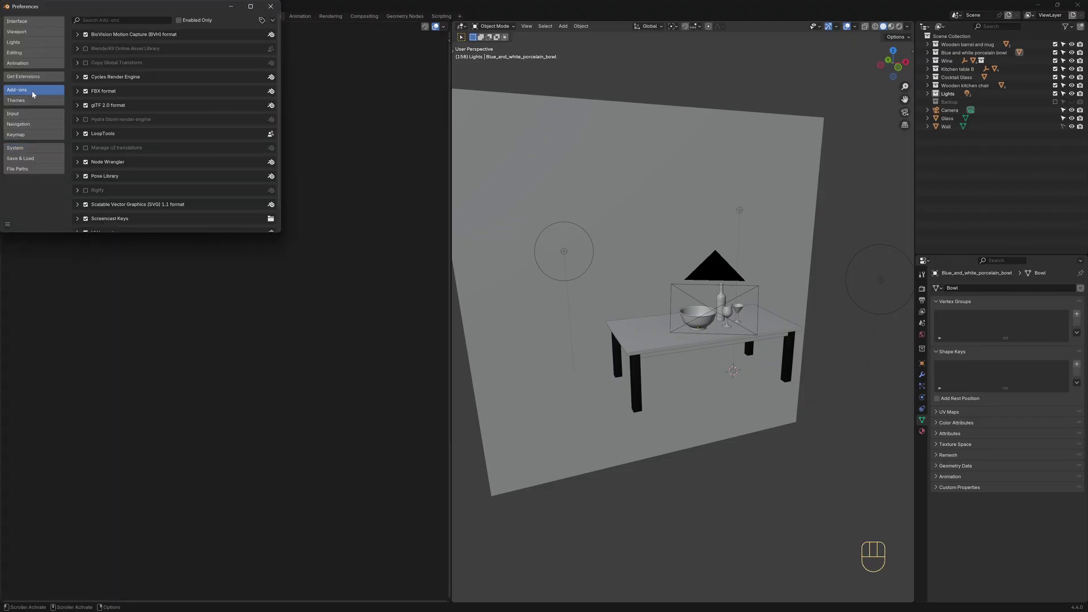
{"action": "left_click", "coordinate": [97, 20]}
{"action": "type", "text": "node"}
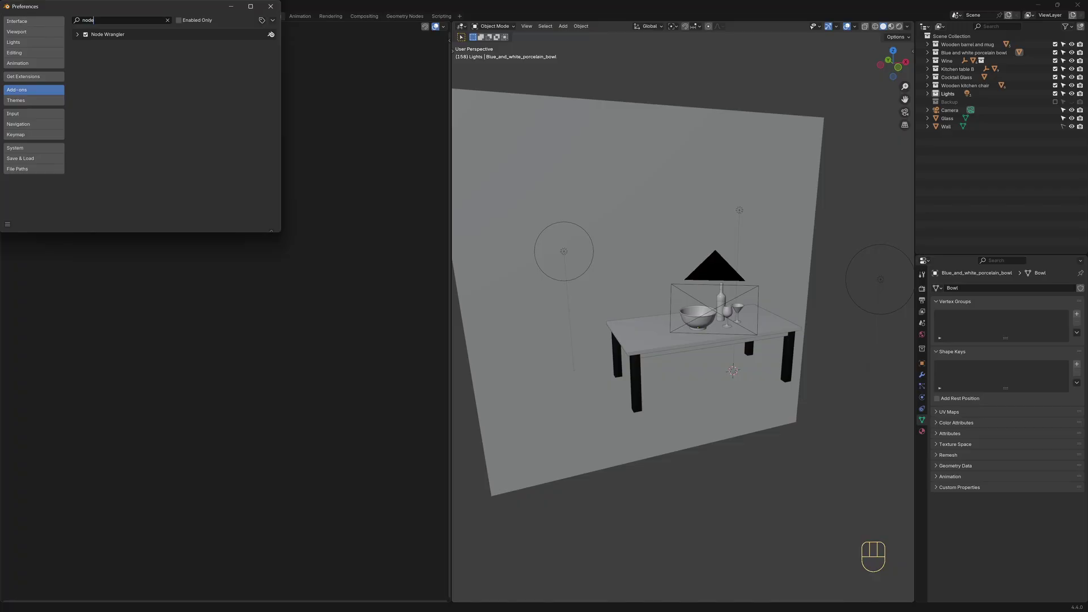
Step: Close preferences, select the bowl and give it a new material named 'Anime Glass'
{"action": "left_click", "coordinate": [270, 6]}
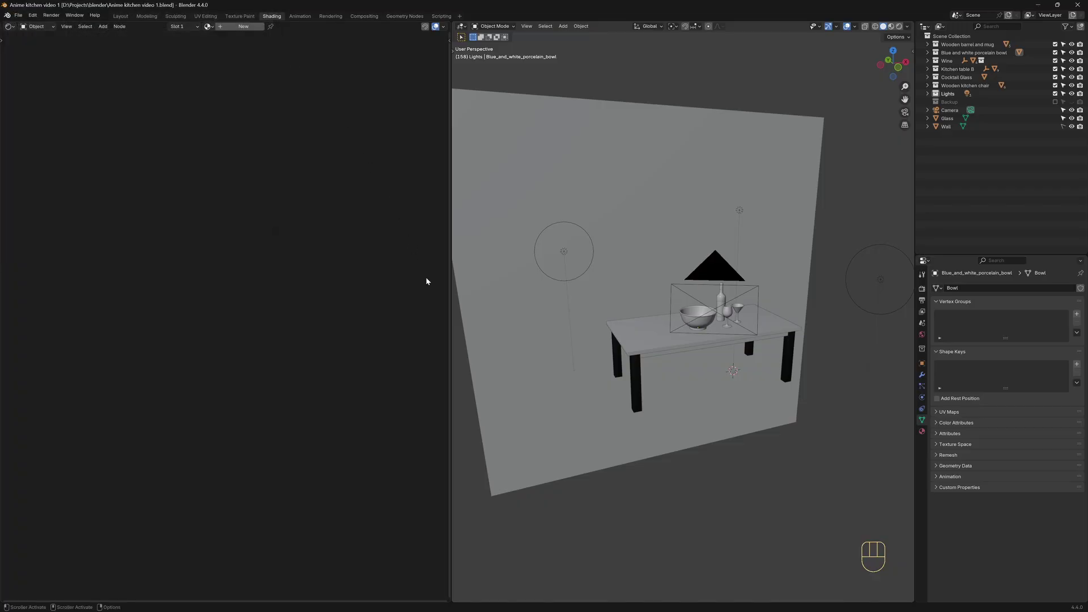
{"action": "scroll", "coordinate": [680, 326], "scroll_direction": "up", "scroll_amount": 10}
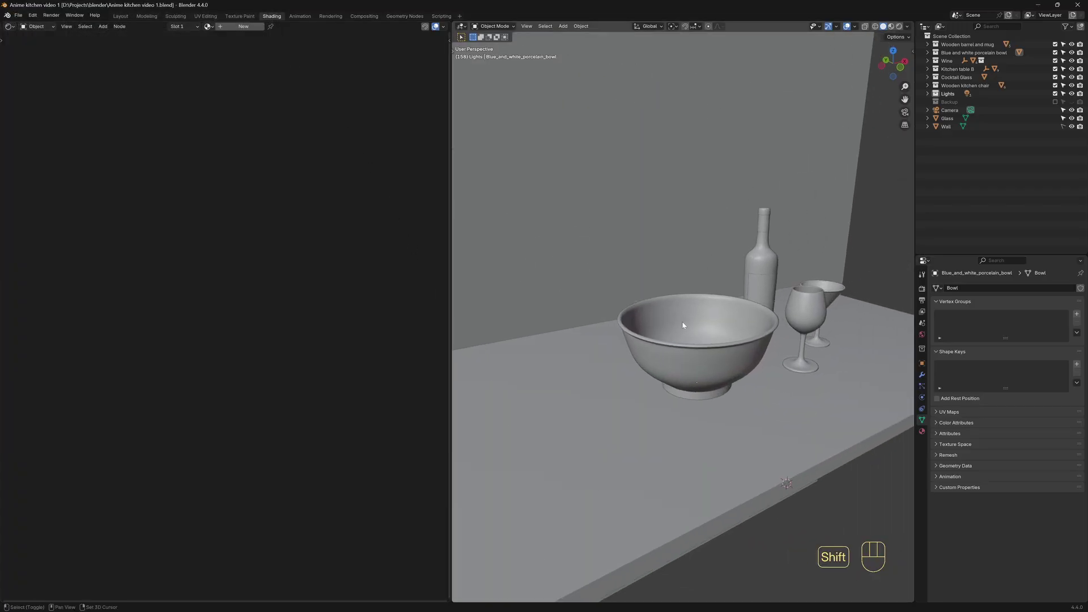
{"action": "middle_click_drag", "start_coordinate": [680, 326], "coordinate": [732, 335]}
{"action": "left_click", "coordinate": [690, 354]}
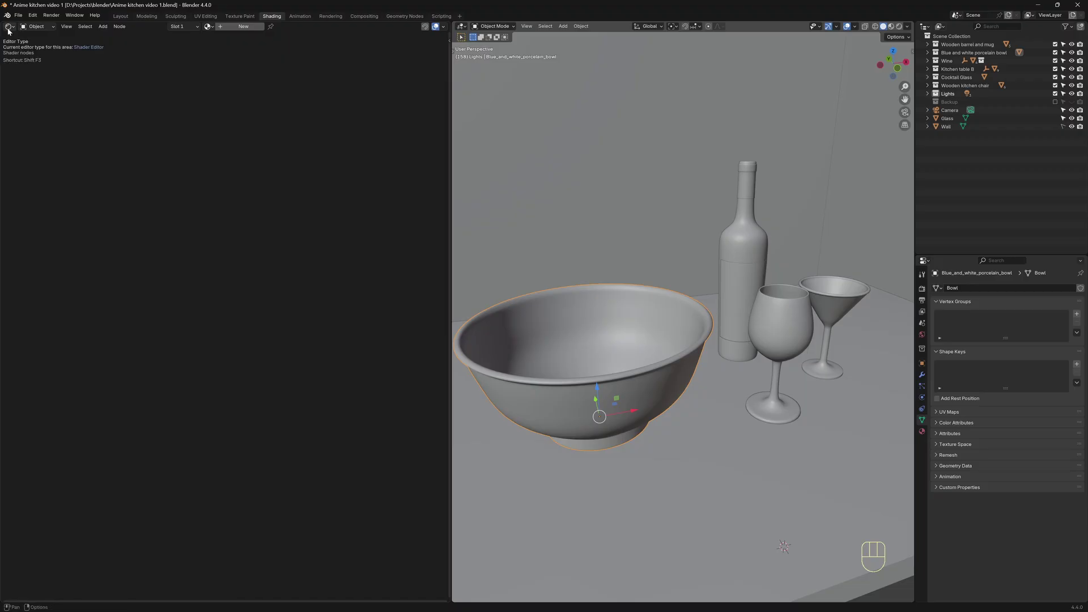
{"action": "left_click", "coordinate": [247, 27]}
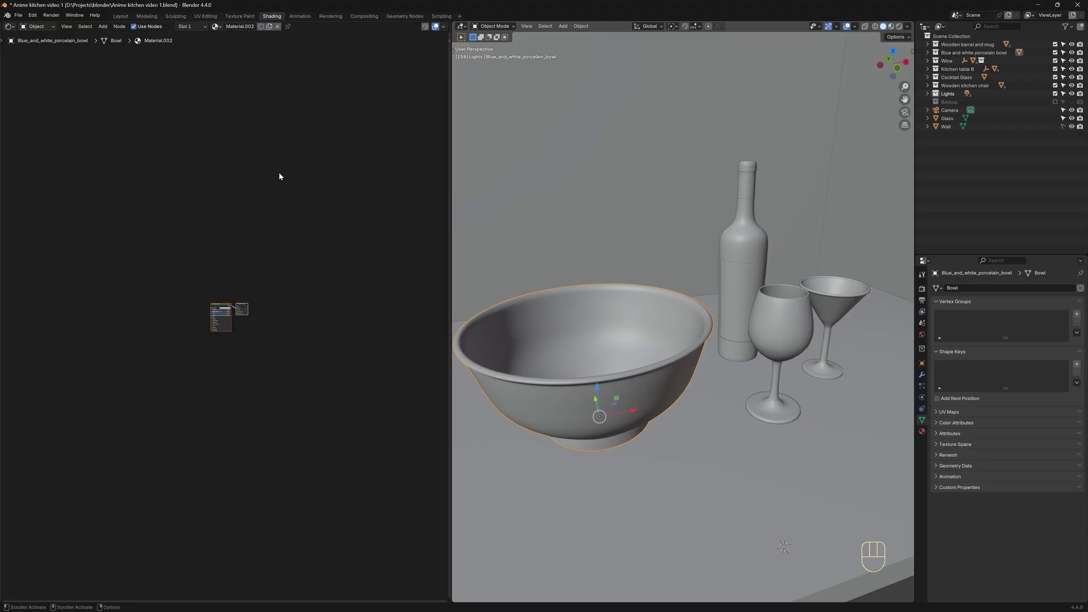
{"action": "key", "text": "Home"}
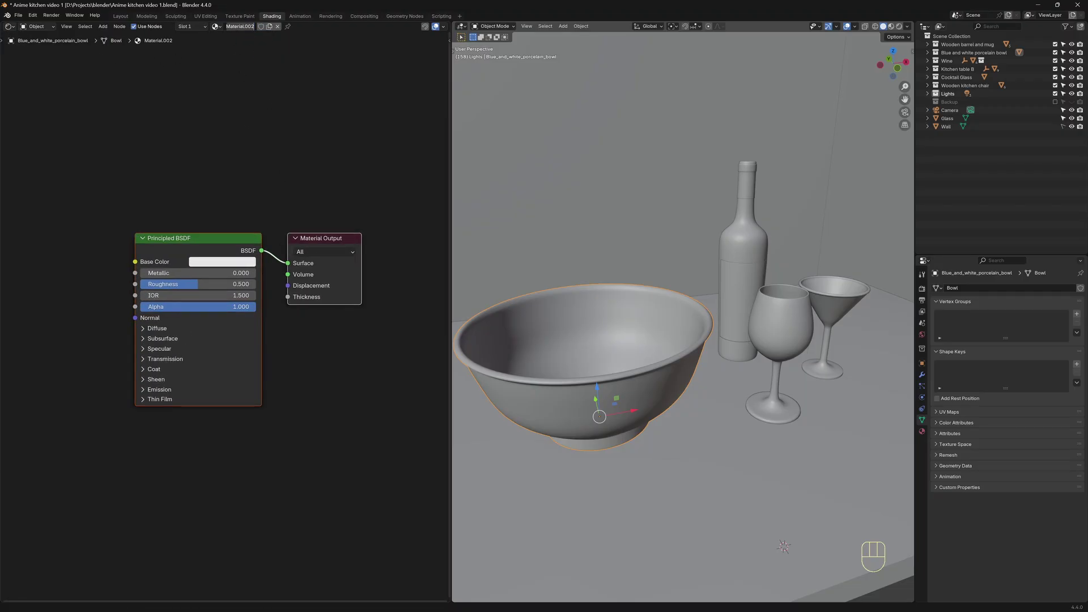
{"action": "type", "text": "Anime Glass"}
{"action": "left_click", "coordinate": [250, 94]}
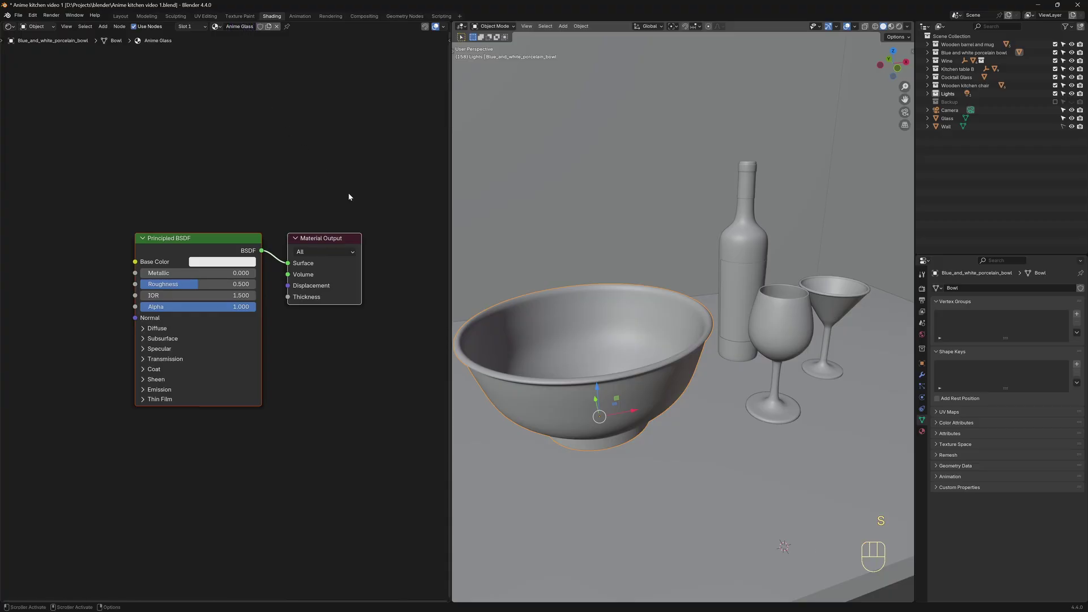
Step: Link the bowl's material to the cocktail glass, wine glass and wine bottle
{"action": "left_click", "coordinate": [854, 303]}
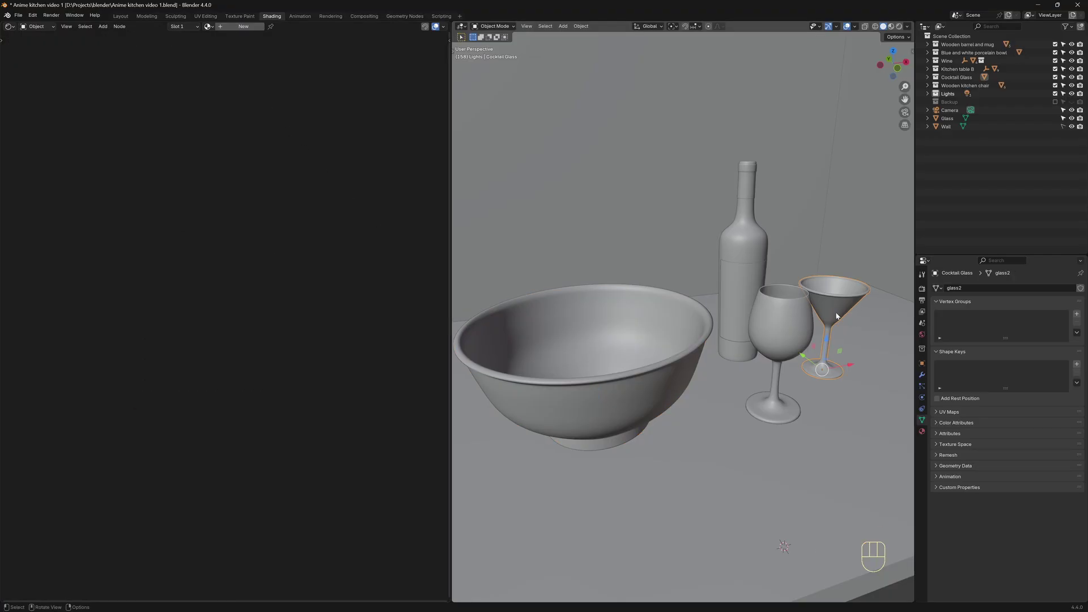
{"action": "left_click", "coordinate": [794, 325], "text": "shift"}
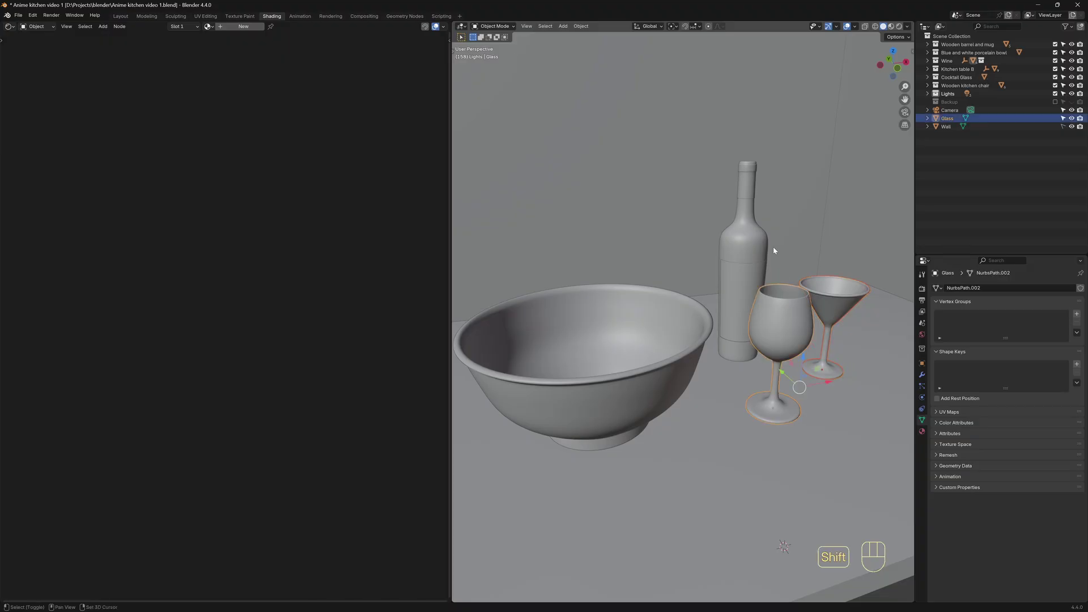
{"action": "left_click", "coordinate": [758, 234], "text": "shift"}
{"action": "left_click", "coordinate": [666, 314], "text": "shift"}
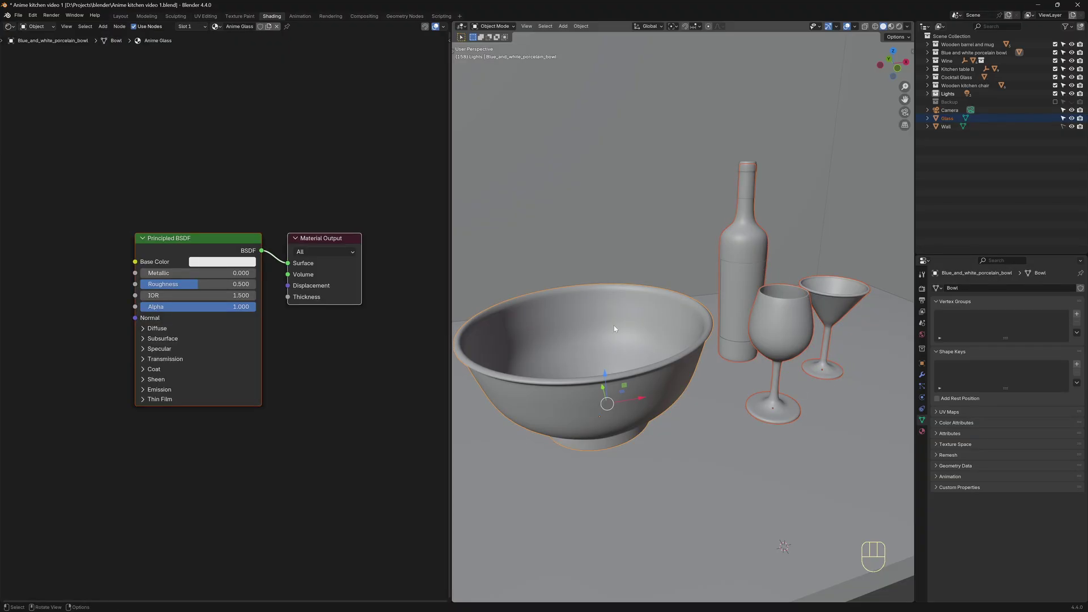
{"action": "key", "text": "ctrl+l"}
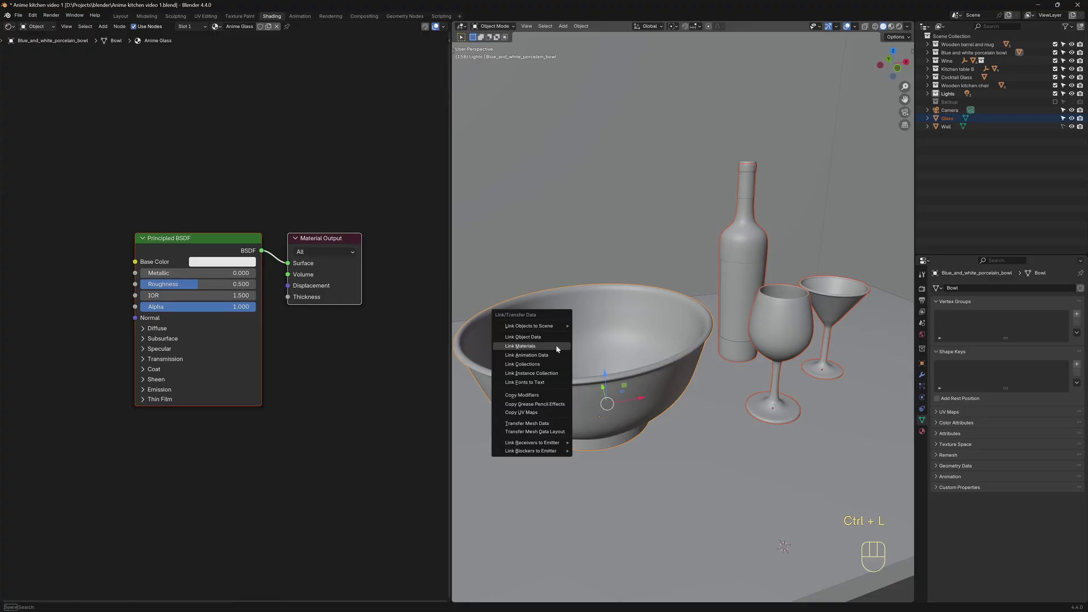
{"action": "left_click", "coordinate": [557, 347]}
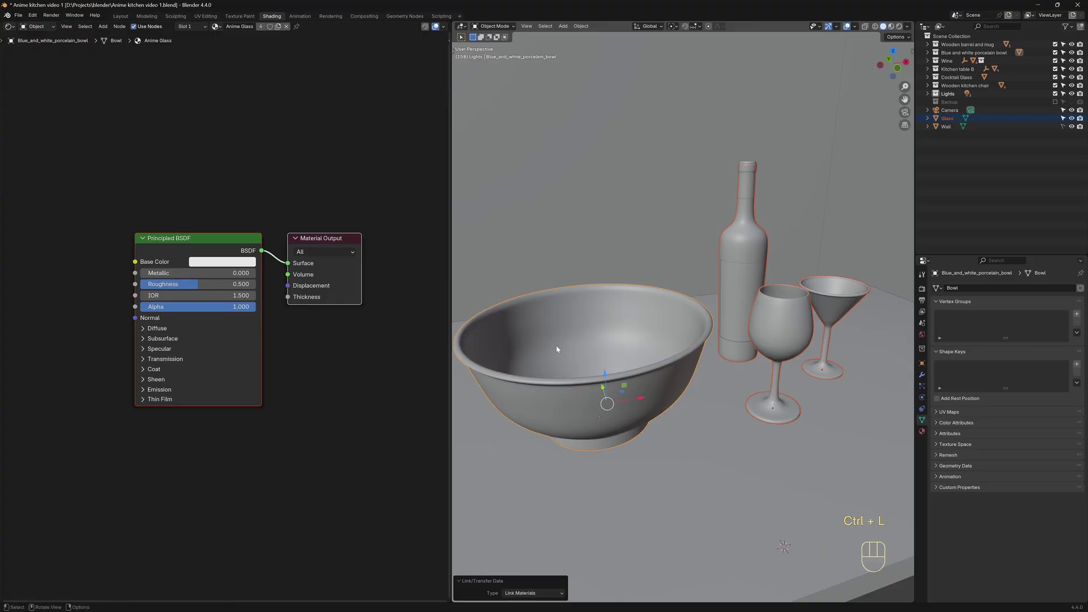
Step: Check that the wine glass, cocktail glass and bowl share the Anime Glass material
{"action": "left_click", "coordinate": [772, 349]}
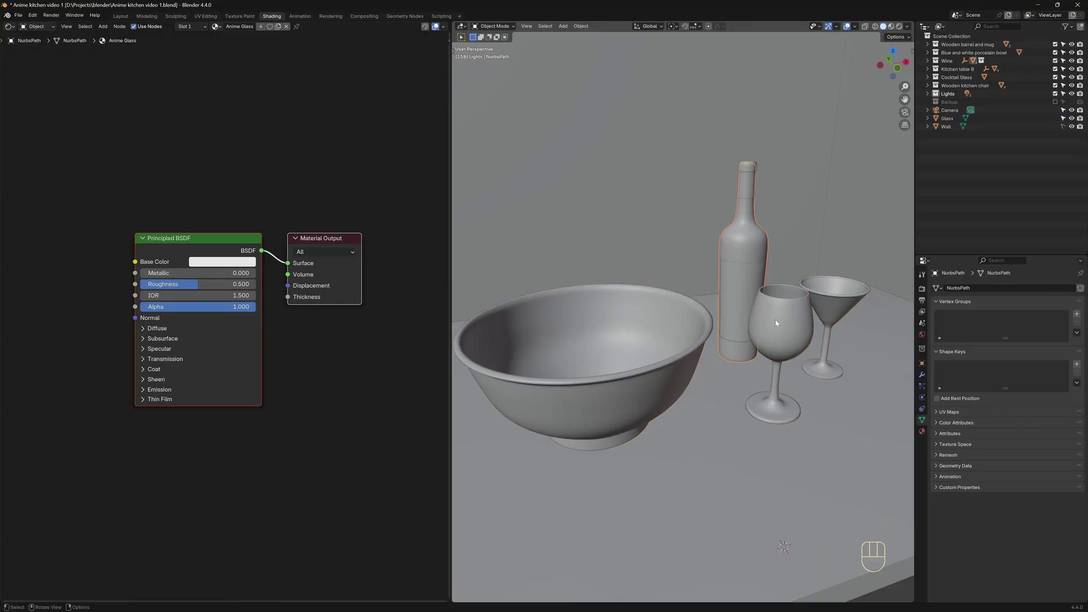
{"action": "left_click", "coordinate": [845, 315]}
{"action": "left_click", "coordinate": [609, 413]}
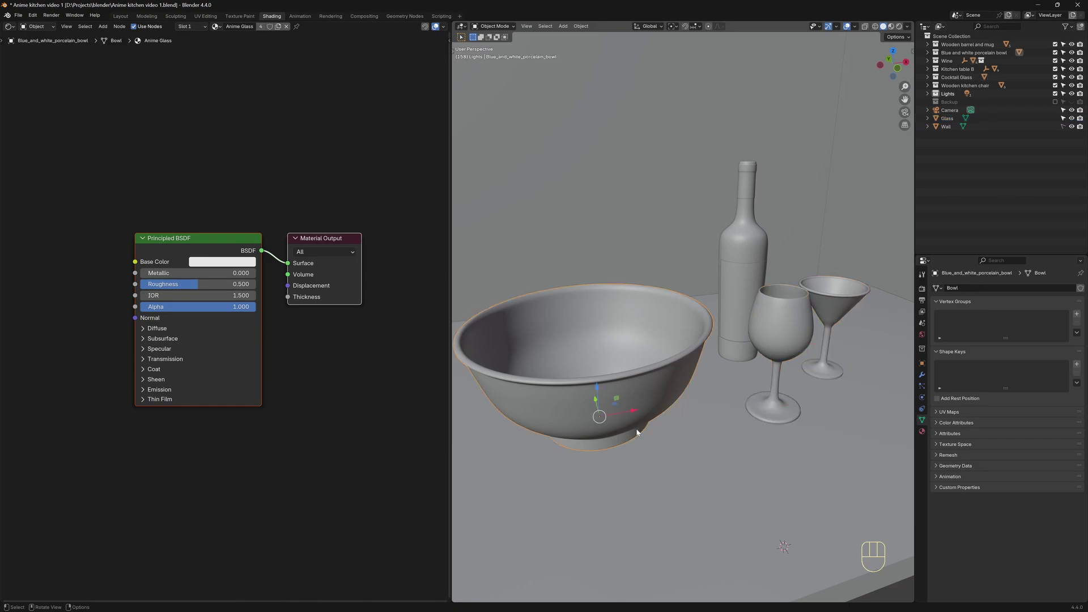
{"action": "scroll", "coordinate": [645, 437], "scroll_direction": "down", "scroll_amount": 10}
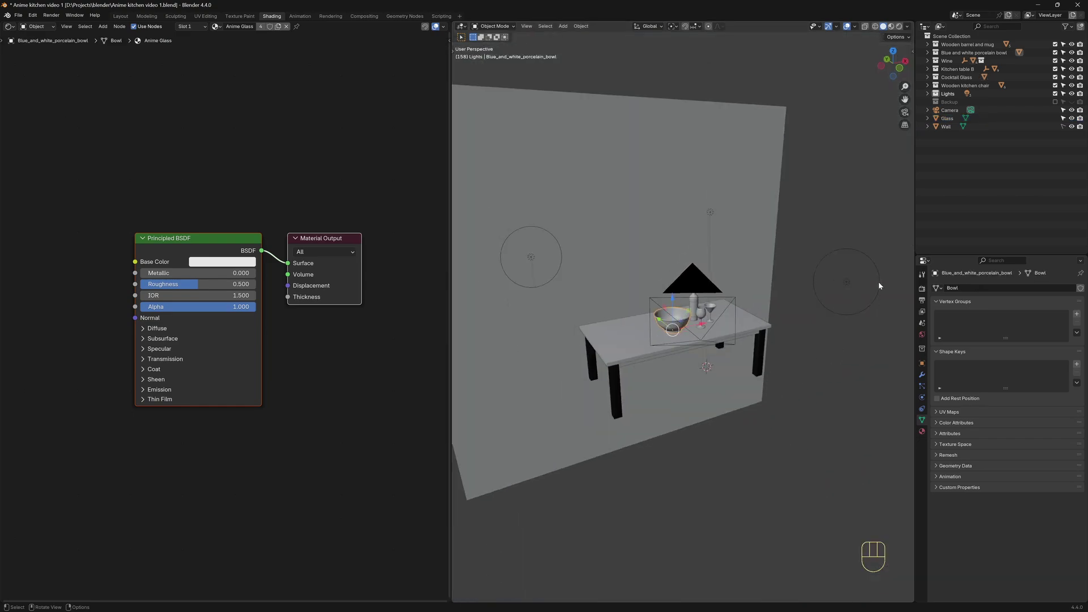
Step: Select the right, upper and left point lights in turn
{"action": "left_click", "coordinate": [824, 288]}
{"action": "left_click", "coordinate": [709, 213]}
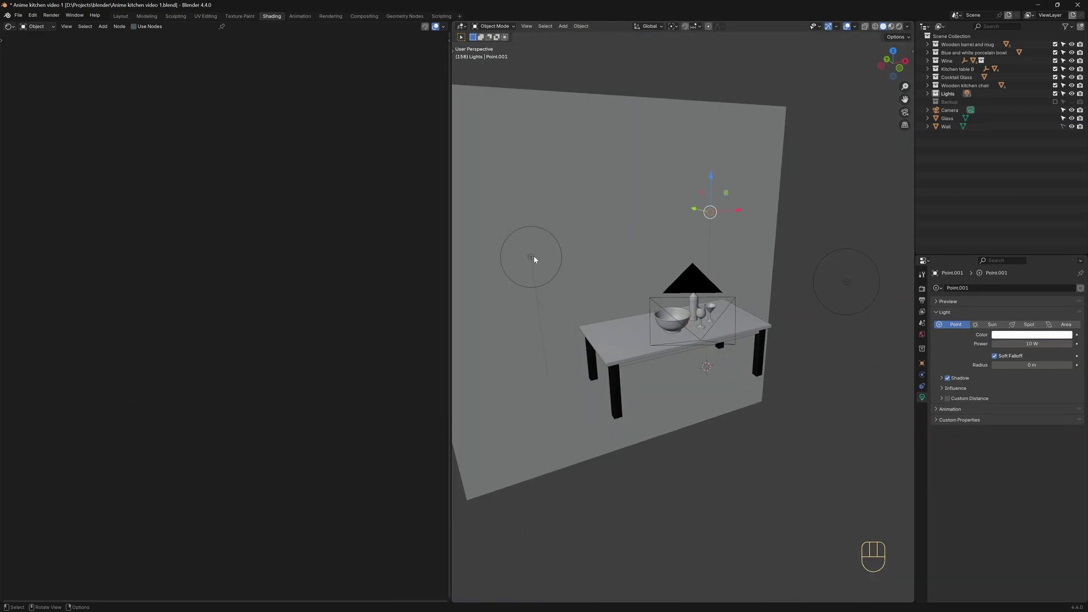
{"action": "left_click", "coordinate": [534, 257]}
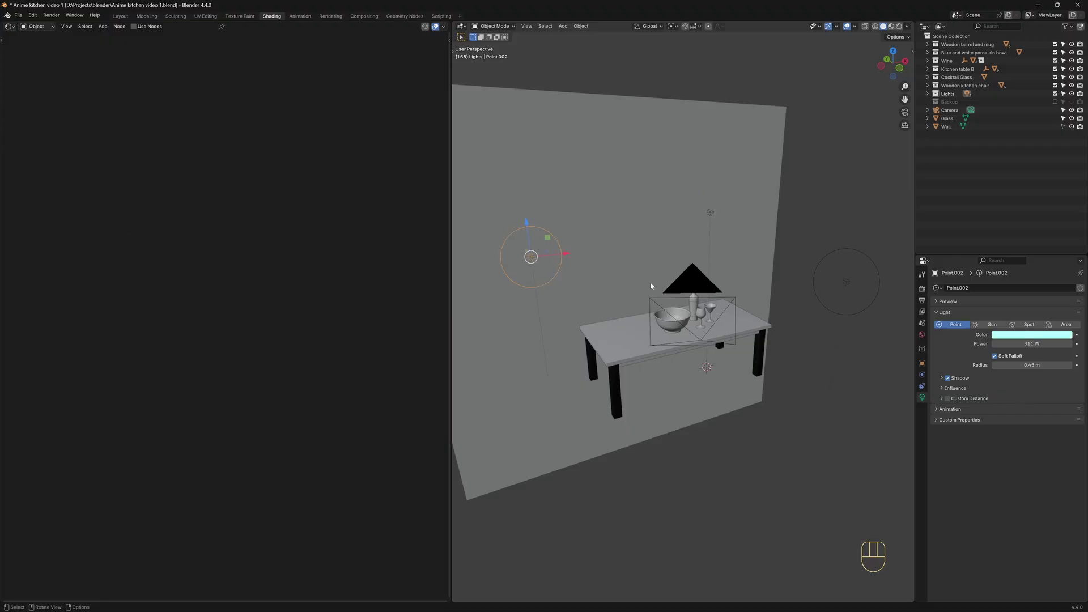
Step: Show the render settings and view the scene through the camera in Rendered shading
{"action": "left_click", "coordinate": [922, 289]}
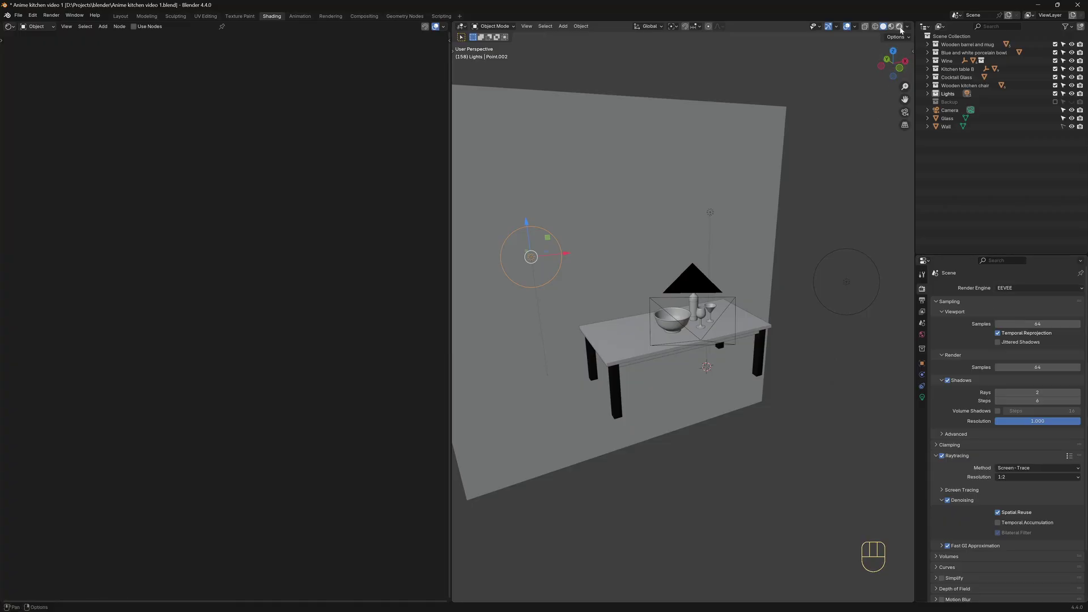
{"action": "left_click", "coordinate": [900, 27]}
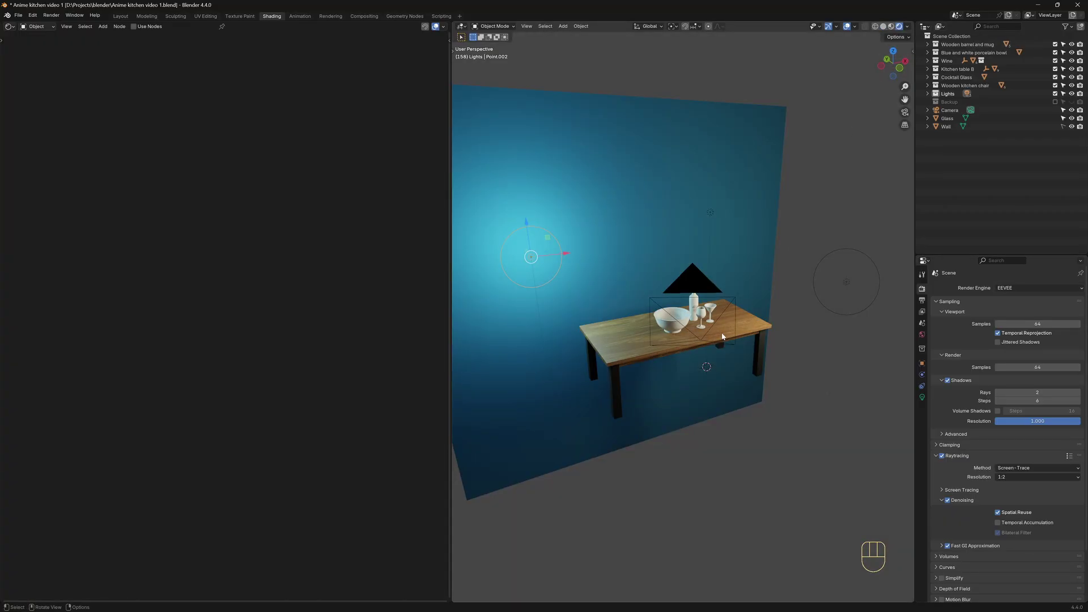
{"action": "key", "text": "KP_0"}
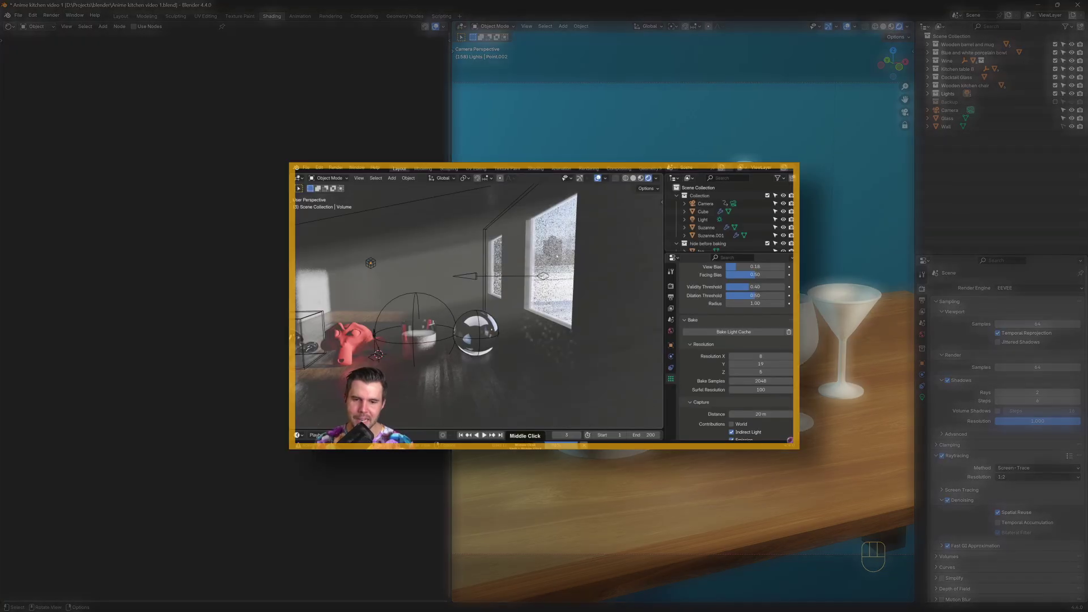
{"action": "left_click_drag", "start_coordinate": [708, 256], "coordinate": [707, 315]}
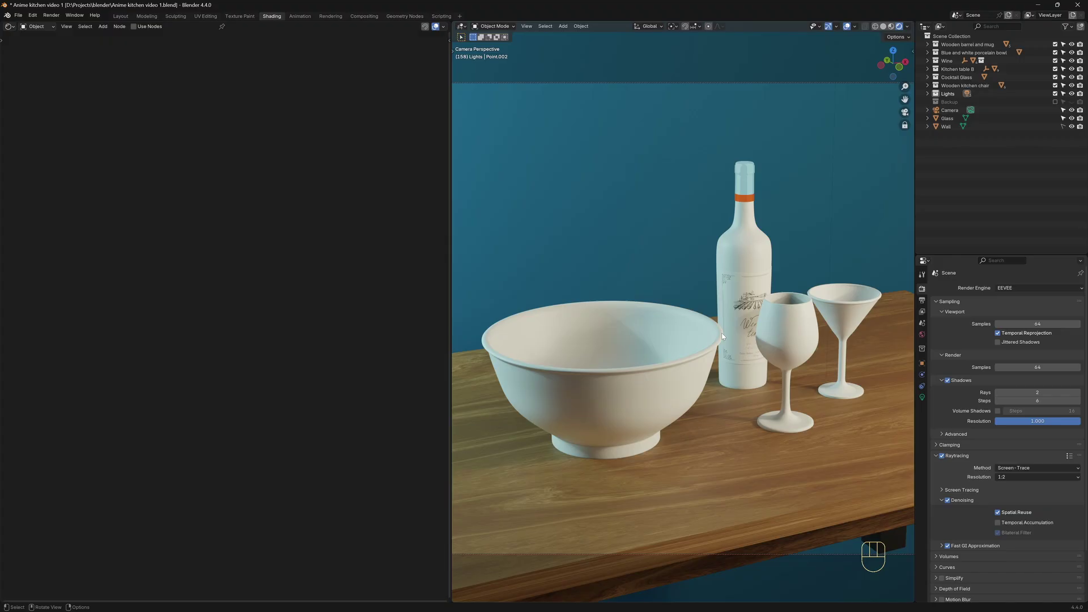
Step: Hide viewport overlays and add Scene Line Art for the whole scene collection
{"action": "left_click", "coordinate": [848, 27]}
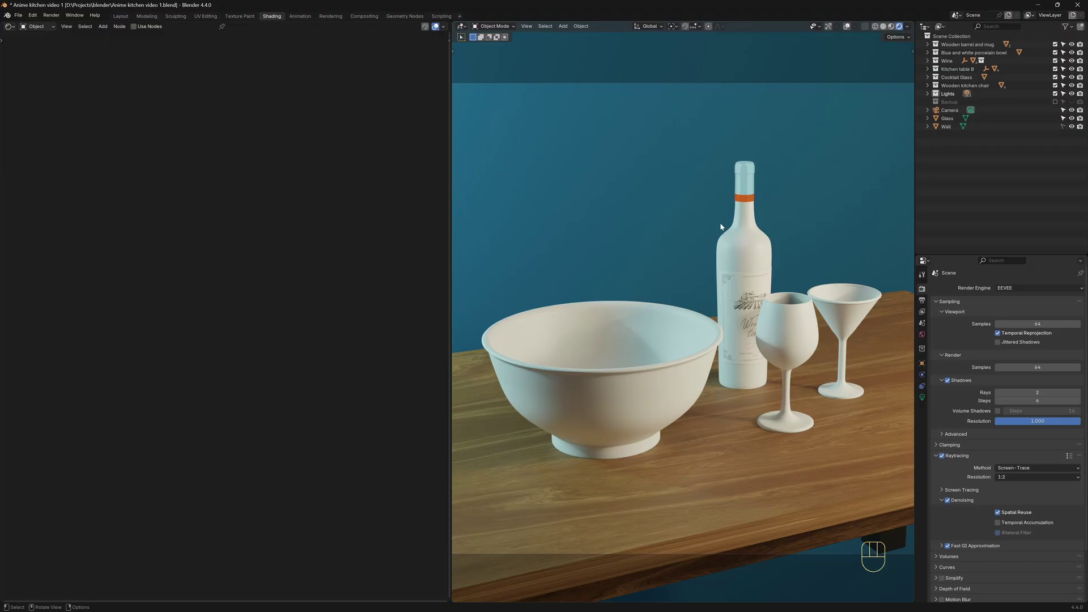
{"action": "left_click", "coordinate": [951, 36]}
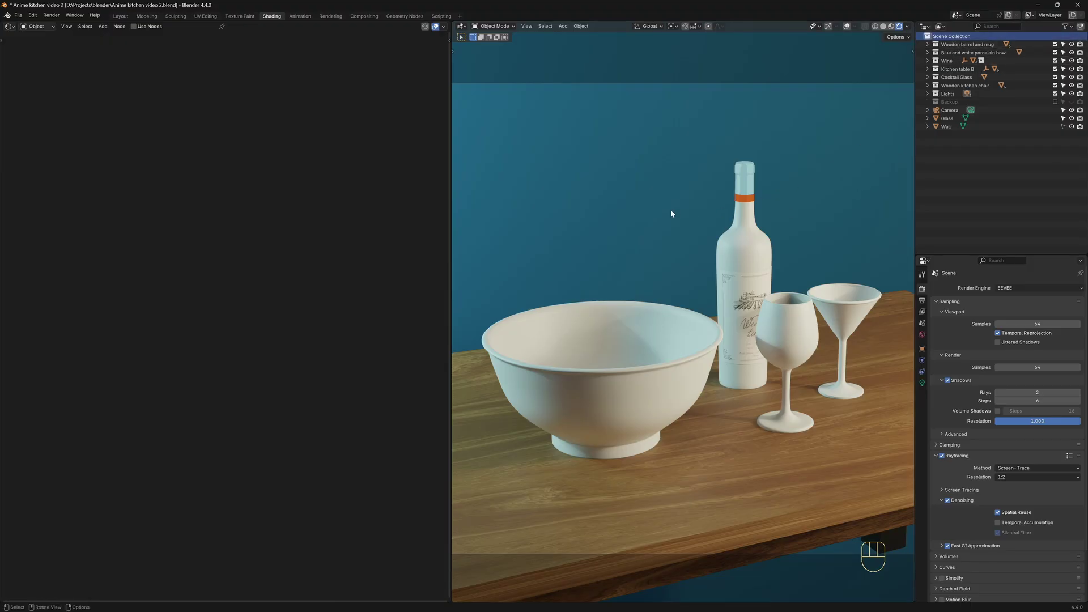
{"action": "key", "text": "shift+a"}
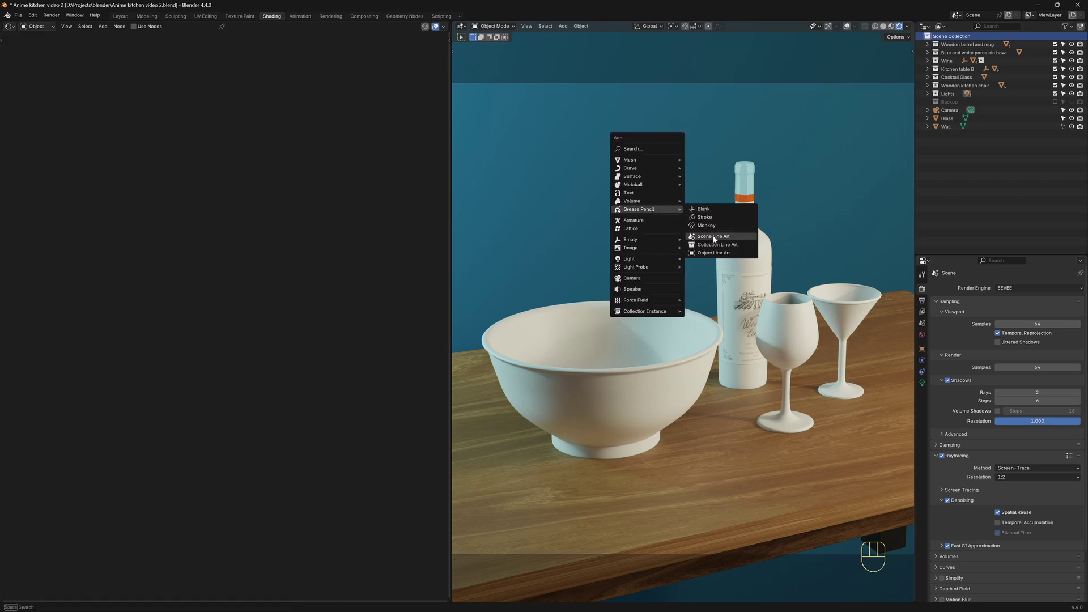
{"action": "left_click", "coordinate": [726, 237]}
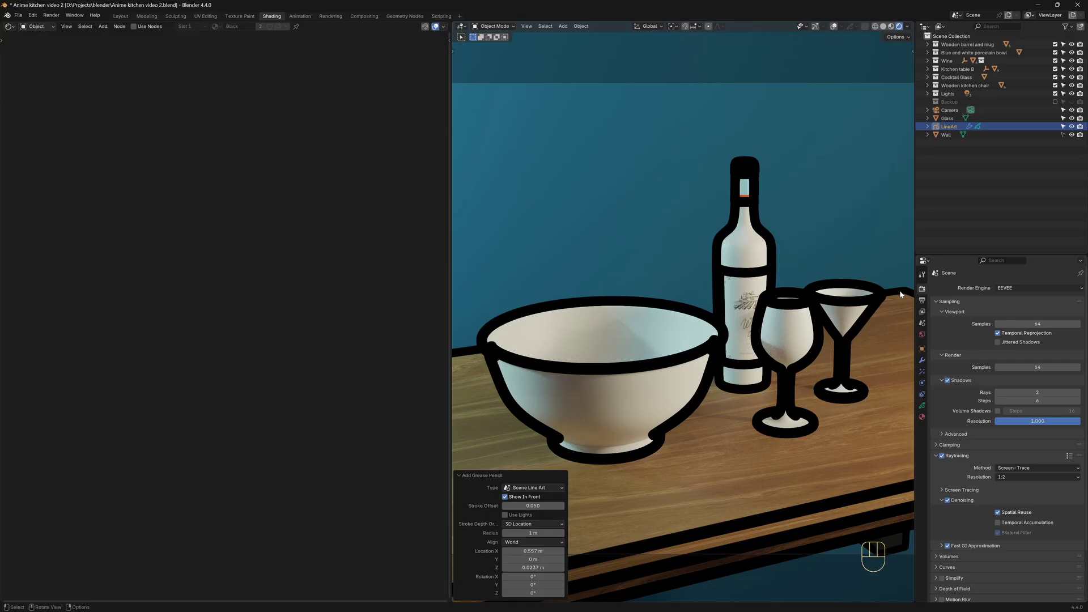
Step: Set line thickness to 1 and enable Material Borders, Edge Marks and Loose edges
{"action": "left_click", "coordinate": [923, 360]}
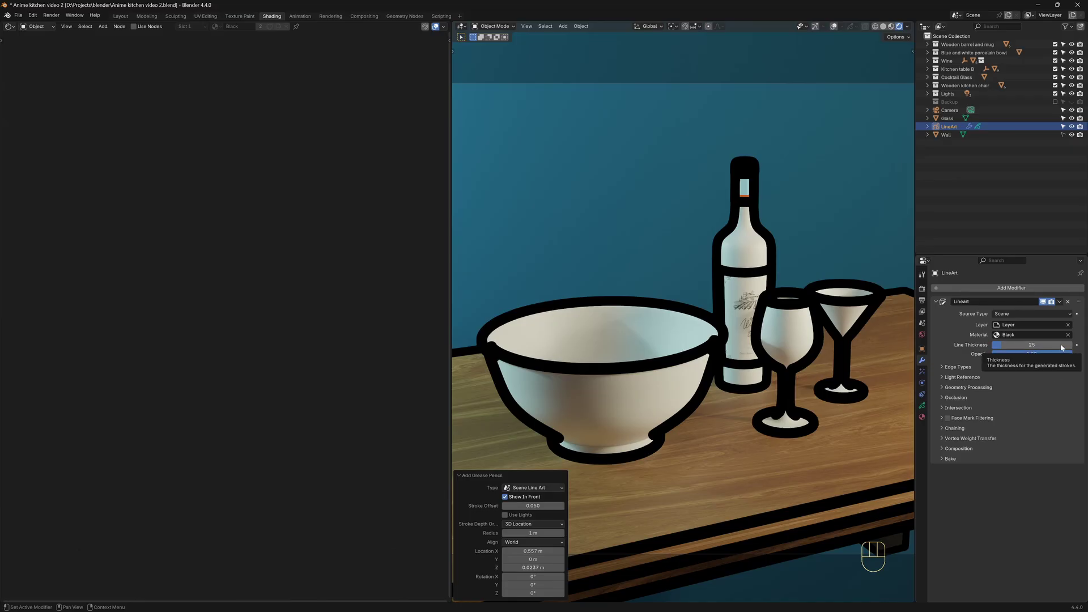
{"action": "left_click_drag", "start_coordinate": [1062, 346], "coordinate": [992, 348]}
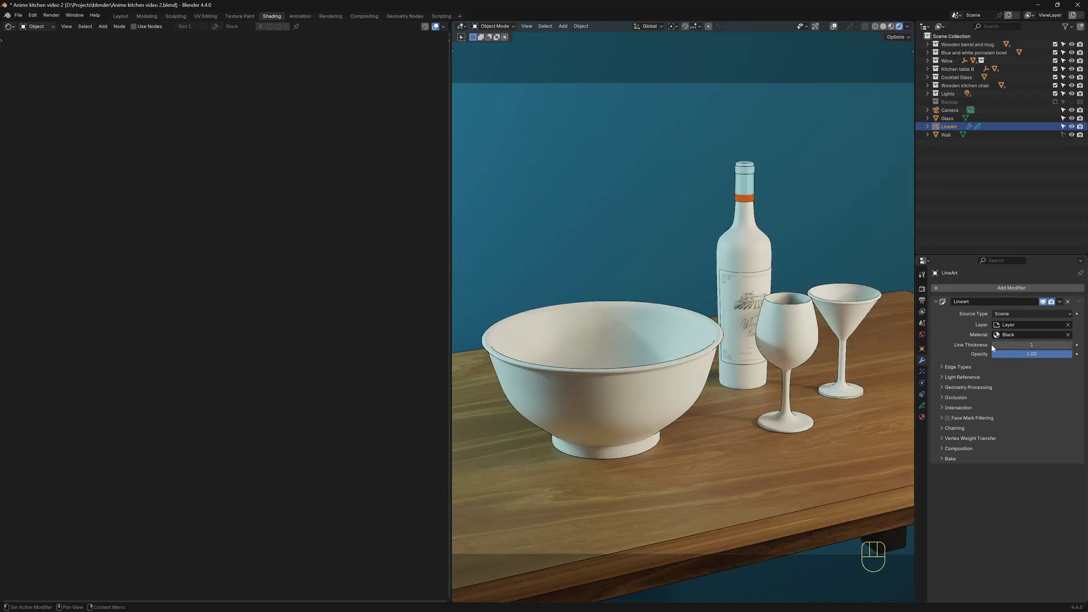
{"action": "left_click", "coordinate": [942, 367]}
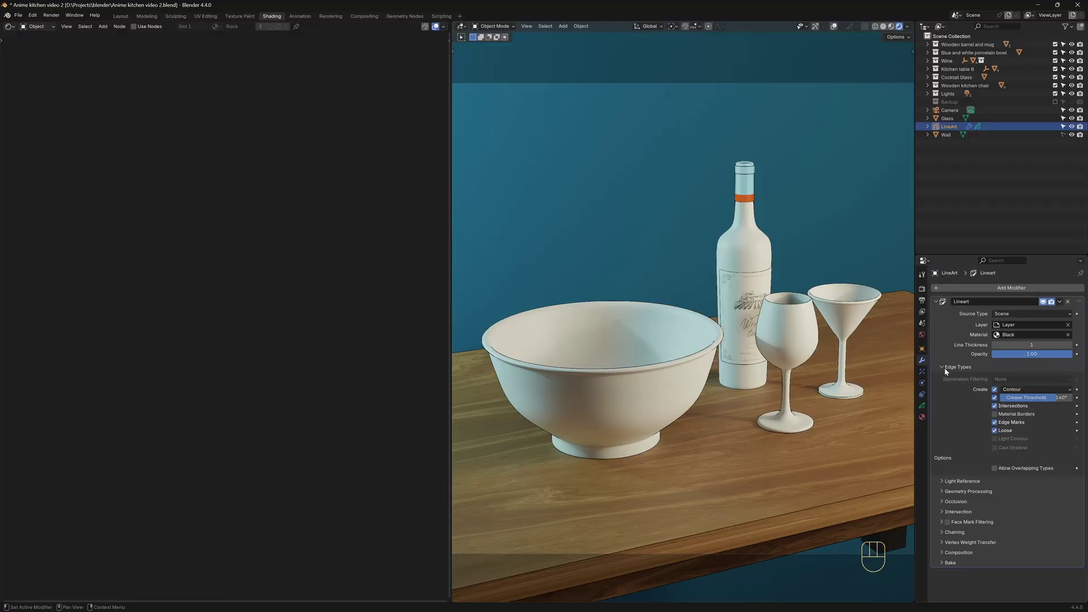
{"action": "left_click", "coordinate": [994, 414]}
{"action": "left_click_drag", "start_coordinate": [995, 422], "coordinate": [994, 431]}
Step: Widen the editors, select the bowl and delete its Principled BSDF node
{"action": "left_click_drag", "start_coordinate": [916, 271], "coordinate": [1075, 271]}
{"action": "left_click", "coordinate": [631, 352]}
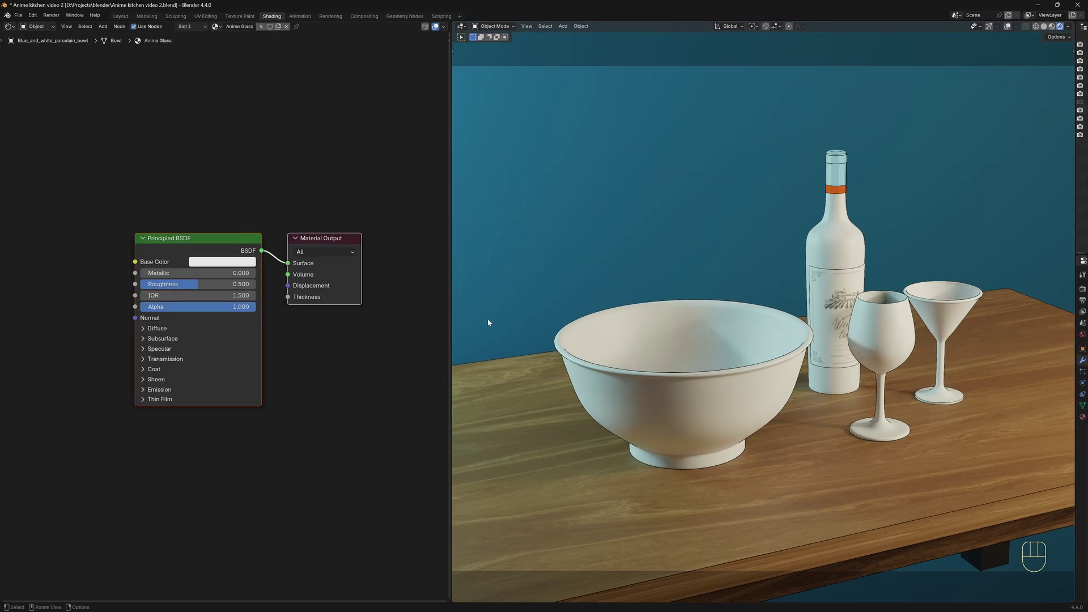
{"action": "left_click_drag", "start_coordinate": [451, 315], "coordinate": [659, 346]}
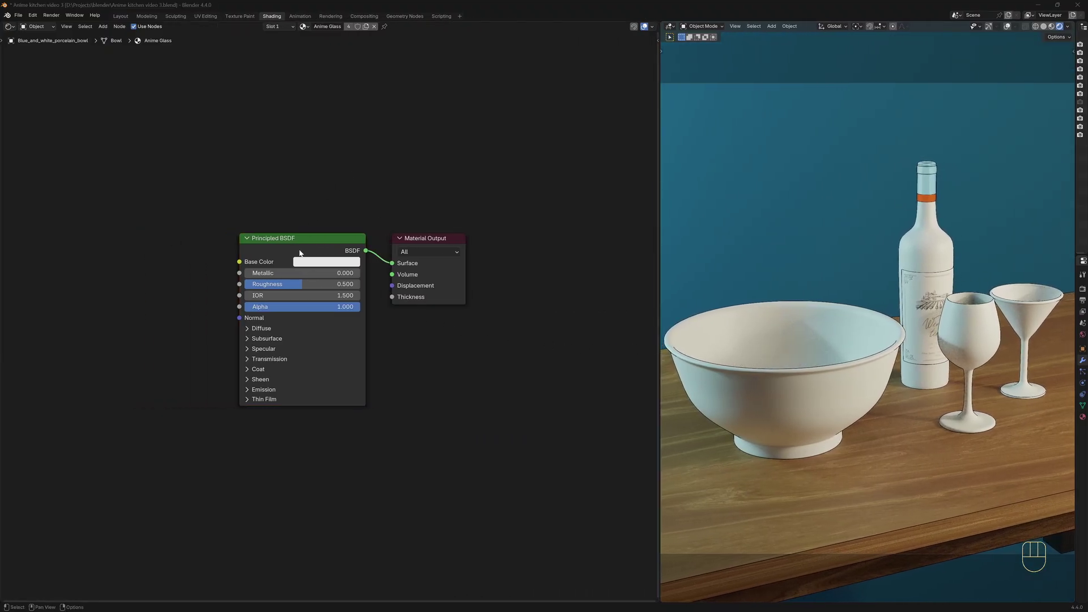
{"action": "left_click", "coordinate": [300, 253]}
{"action": "key", "text": "Delete"}
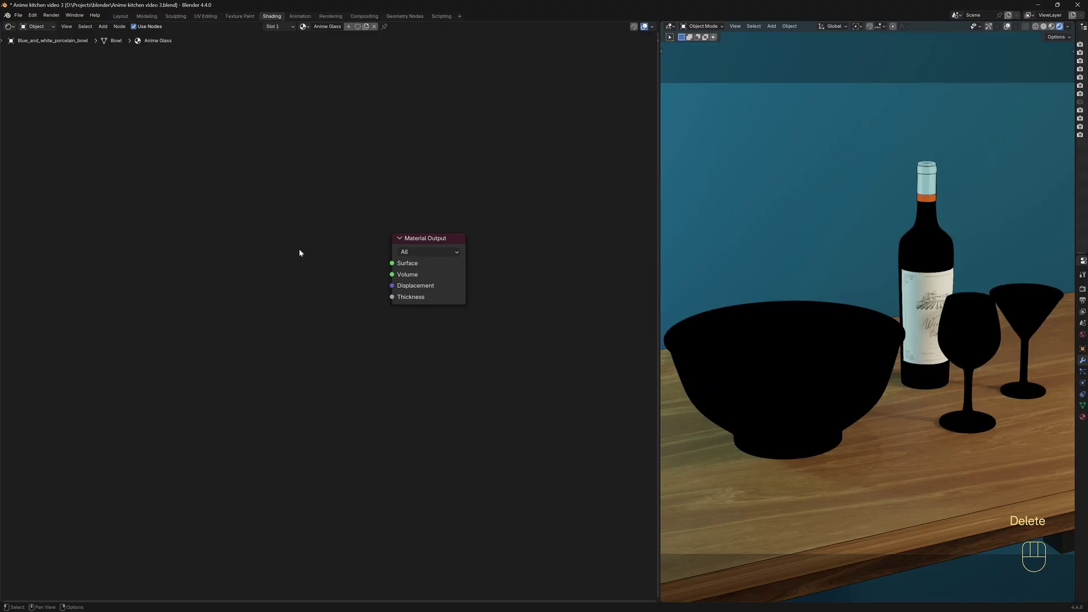
{"action": "middle_click_drag", "start_coordinate": [284, 251], "coordinate": [399, 322]}
Step: Add Glossy BSDF and Shader to RGB nodes, linking Glossy into Shader to RGB
{"action": "key", "text": "shift+a"}
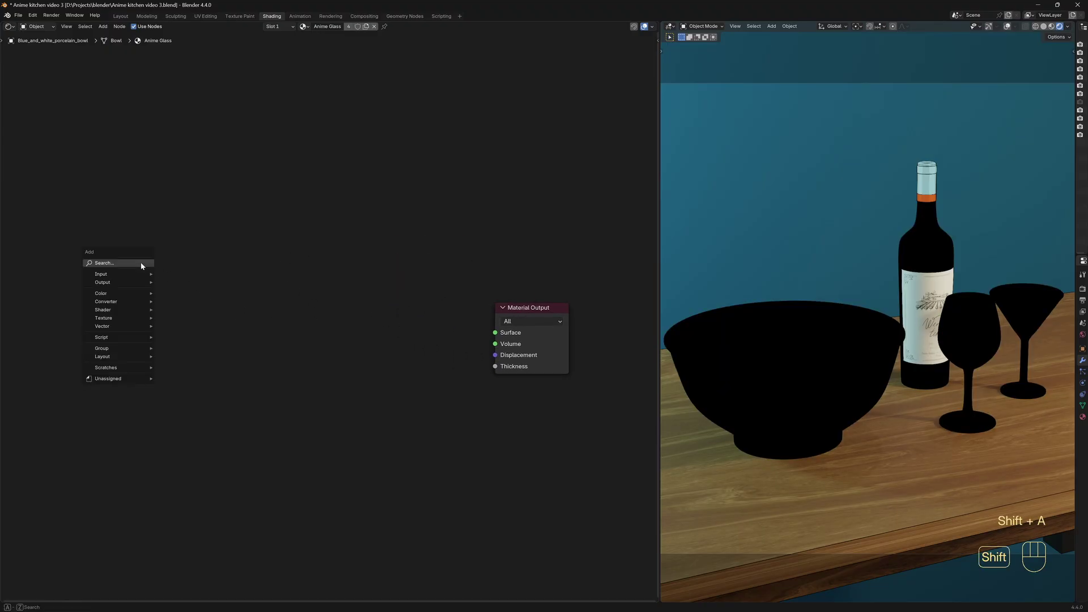
{"action": "type", "text": "g"}
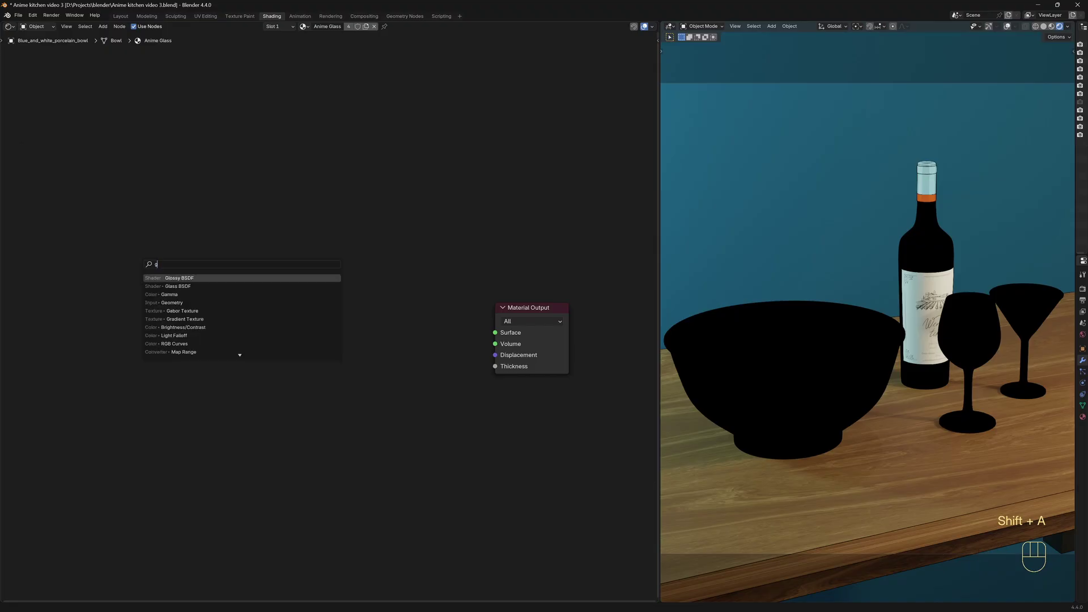
{"action": "key", "text": "Return"}
{"action": "left_click", "coordinate": [116, 262]}
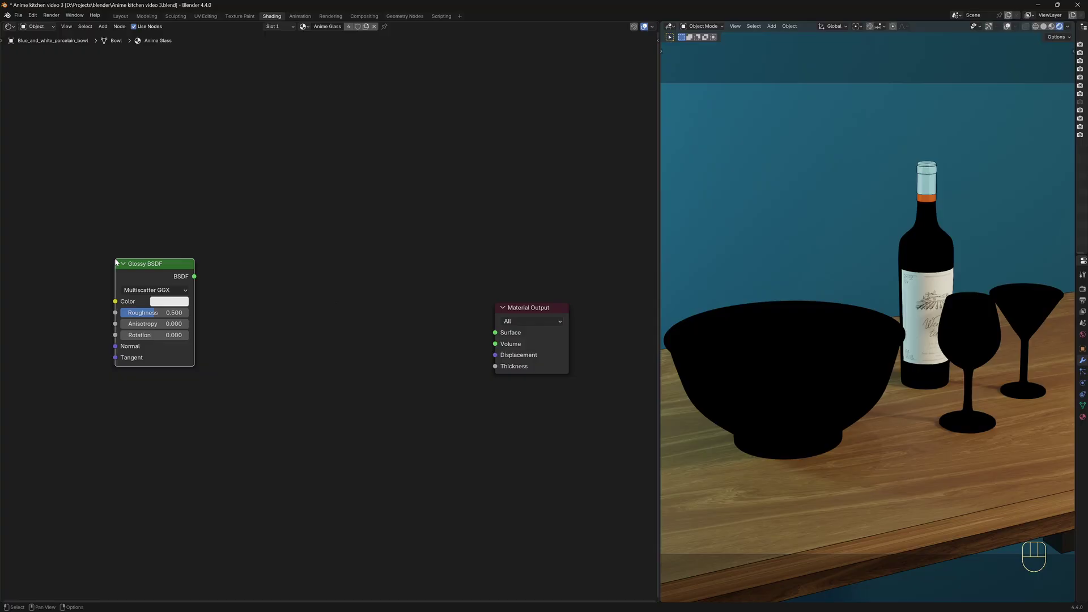
{"action": "key", "text": "shift+a"}
{"action": "left_click", "coordinate": [287, 272]}
{"action": "type", "text": "sha"}
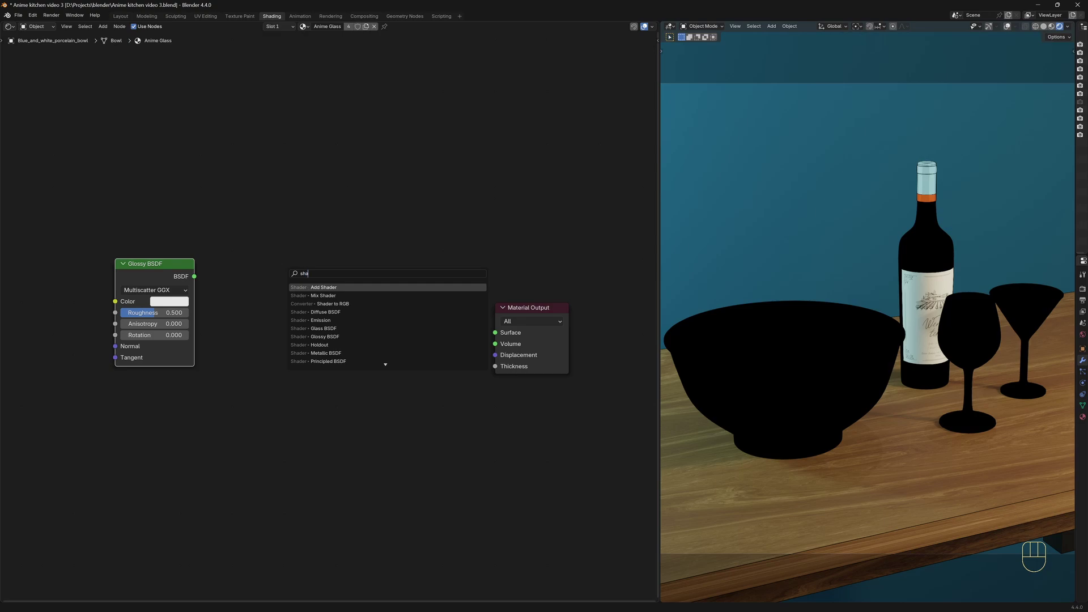
{"action": "key", "text": "Down"}
{"action": "key", "text": "Down"}
{"action": "key", "text": "Return"}
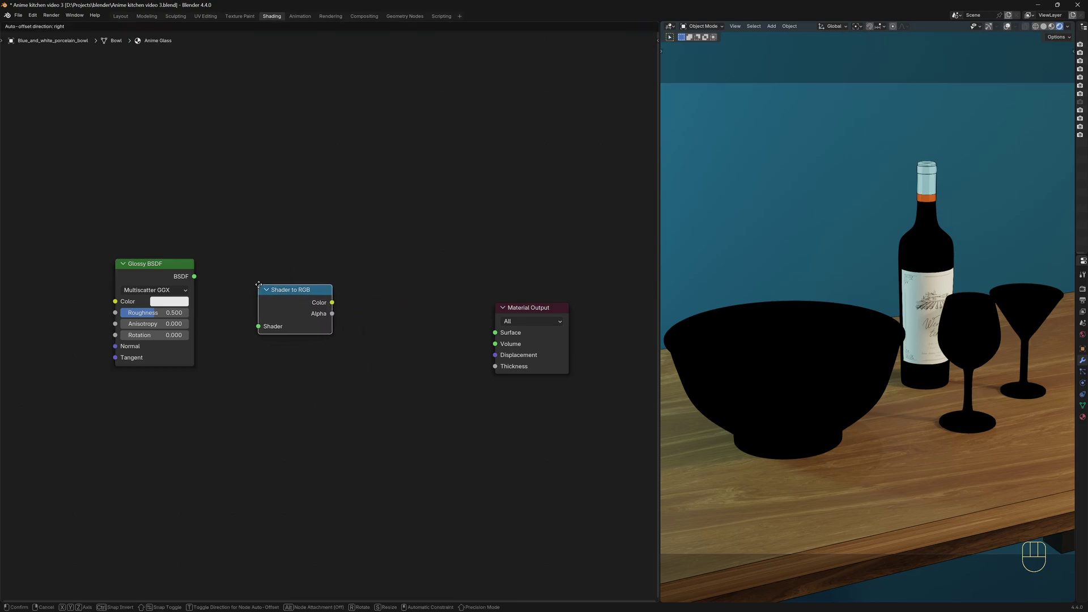
{"action": "left_click", "coordinate": [259, 287]}
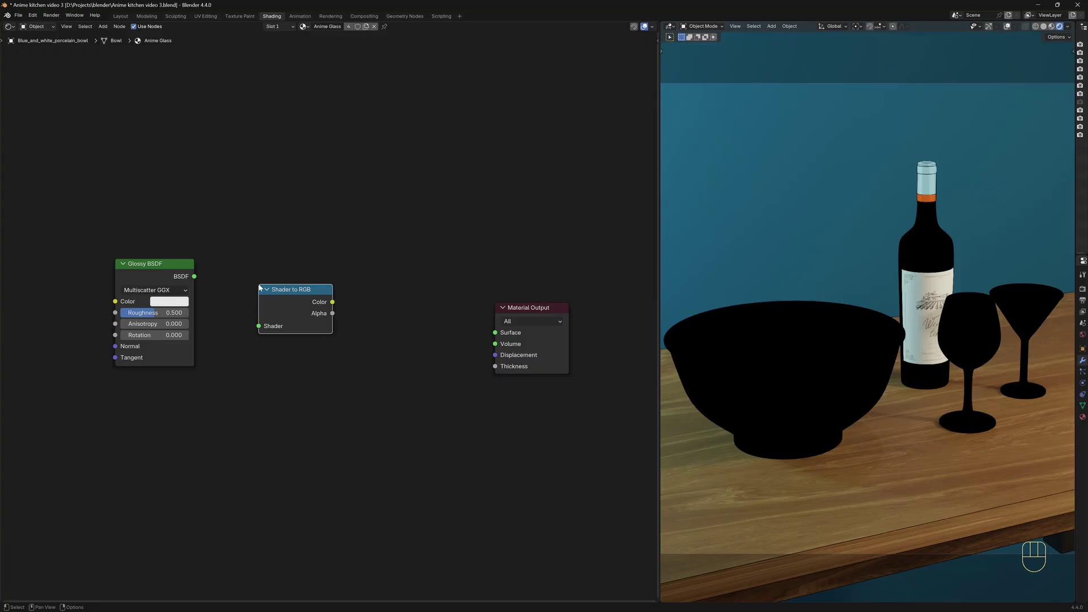
{"action": "left_click_drag", "start_coordinate": [195, 277], "coordinate": [220, 293]}
{"action": "left_click_drag", "start_coordinate": [245, 328], "coordinate": [259, 326]}
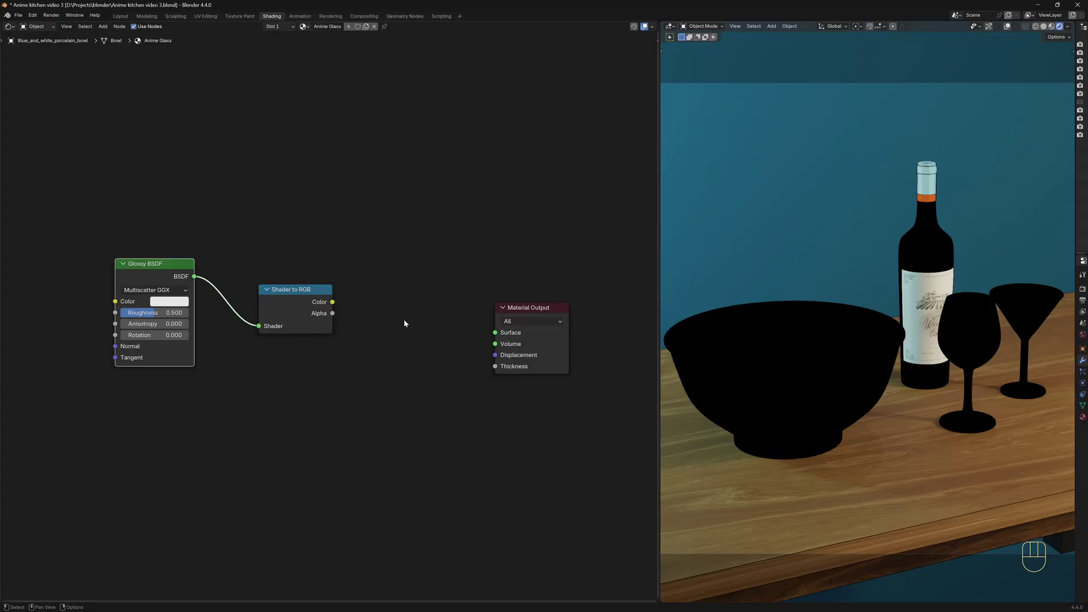
Step: Add a Color Ramp fed by Shader to RGB and connect it to Material Output
{"action": "key", "text": "shift+a"}
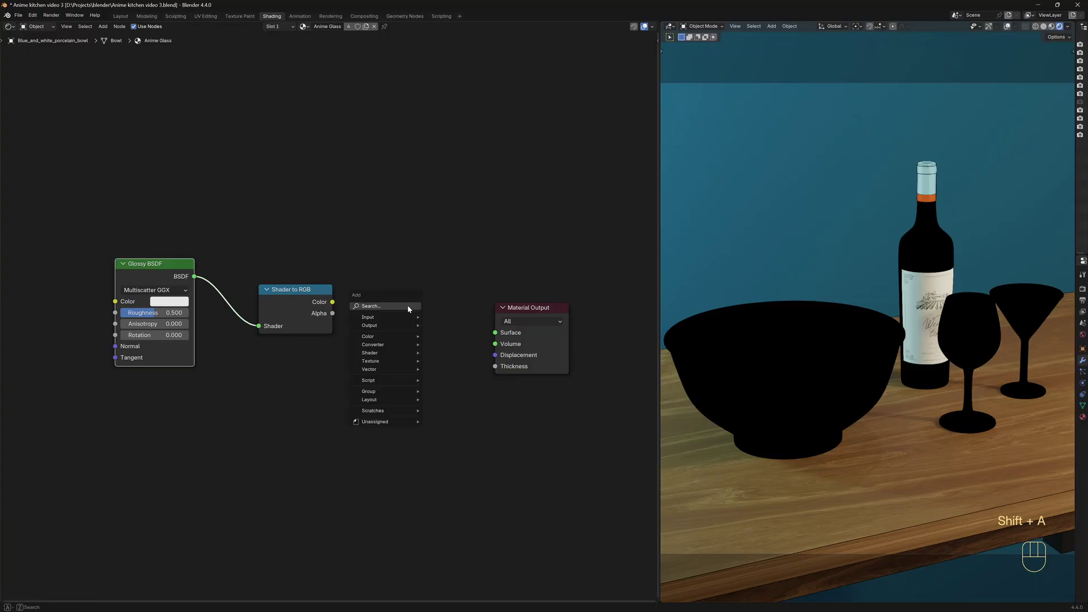
{"action": "type", "text": "co"}
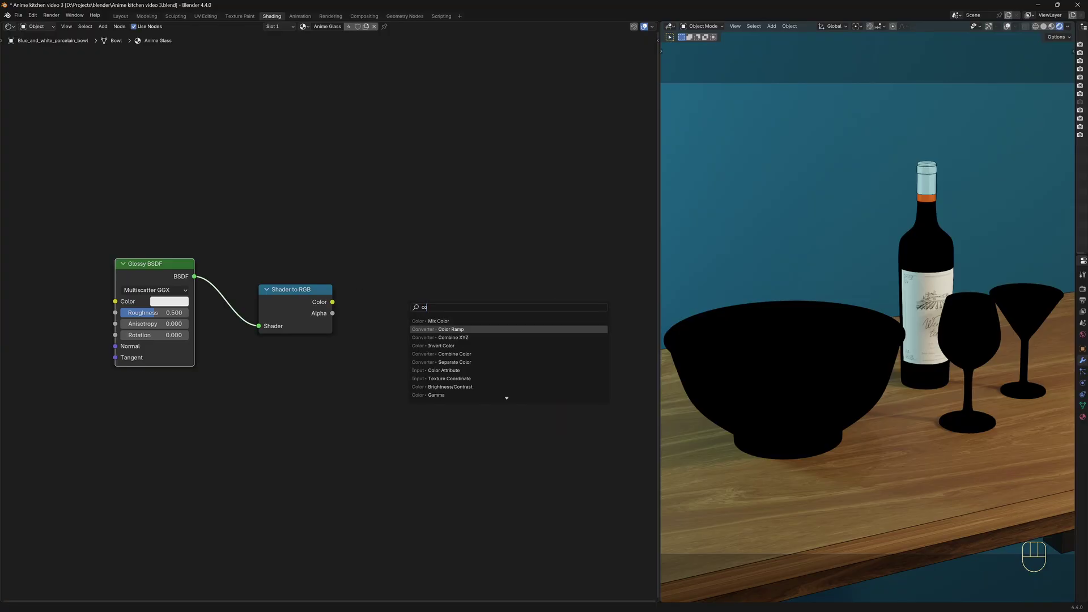
{"action": "key", "text": "Return"}
{"action": "left_click", "coordinate": [494, 399]}
{"action": "scroll", "coordinate": [494, 398], "scroll_direction": "down", "scroll_amount": 1}
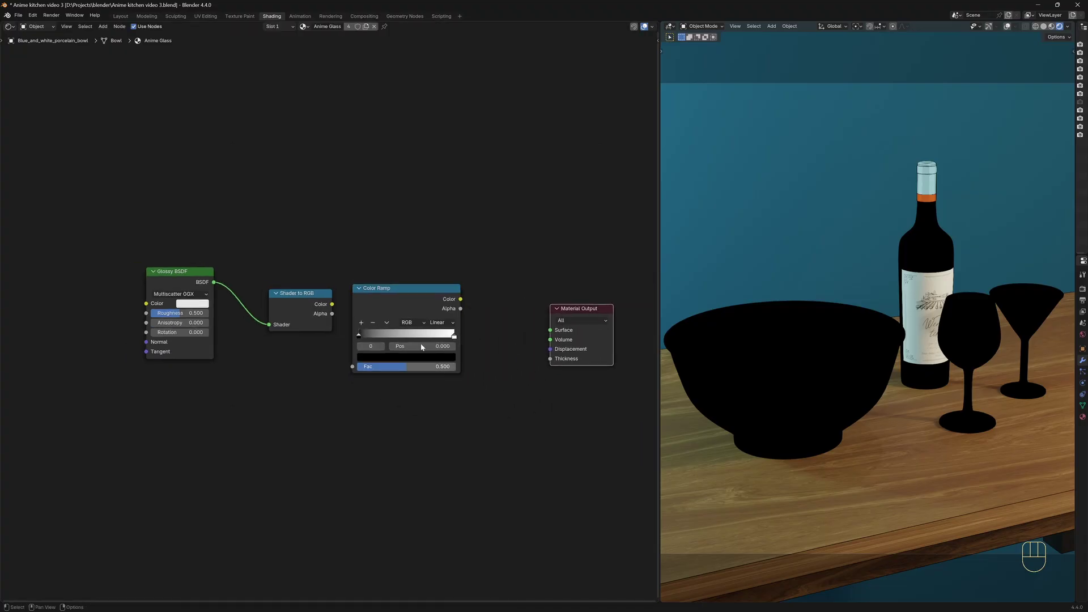
{"action": "scroll", "coordinate": [352, 374], "scroll_direction": "up", "scroll_amount": 1}
{"action": "left_click_drag", "start_coordinate": [332, 302], "coordinate": [382, 376]}
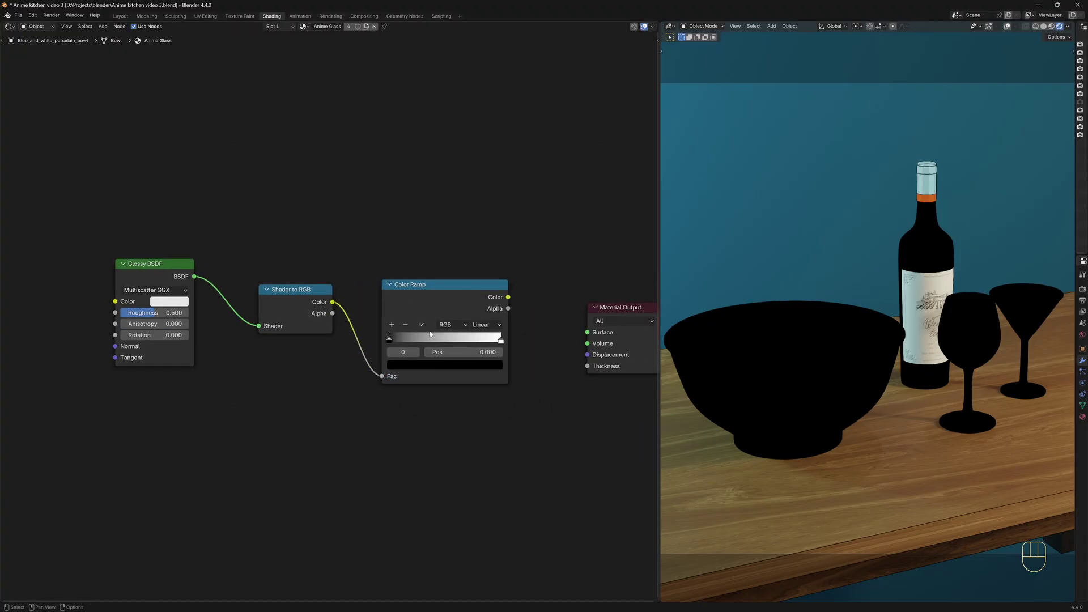
{"action": "left_click", "coordinate": [420, 292], "text": "ctrl+shift"}
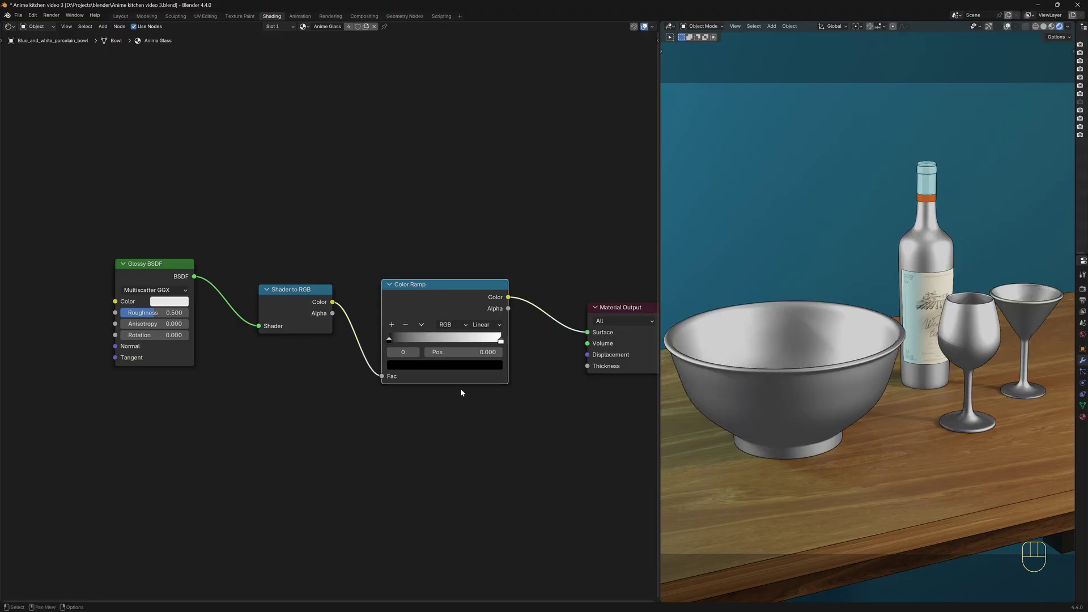
Step: Set the ramp to Constant and add a dark grey middle stop at 0.494
{"action": "left_click", "coordinate": [487, 325]}
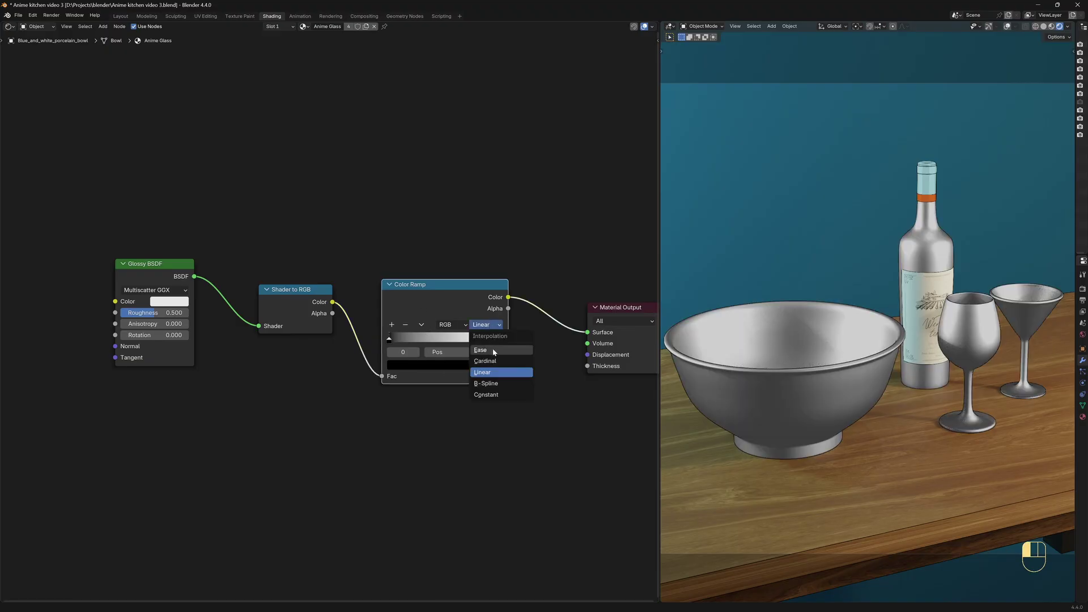
{"action": "left_click", "coordinate": [487, 394]}
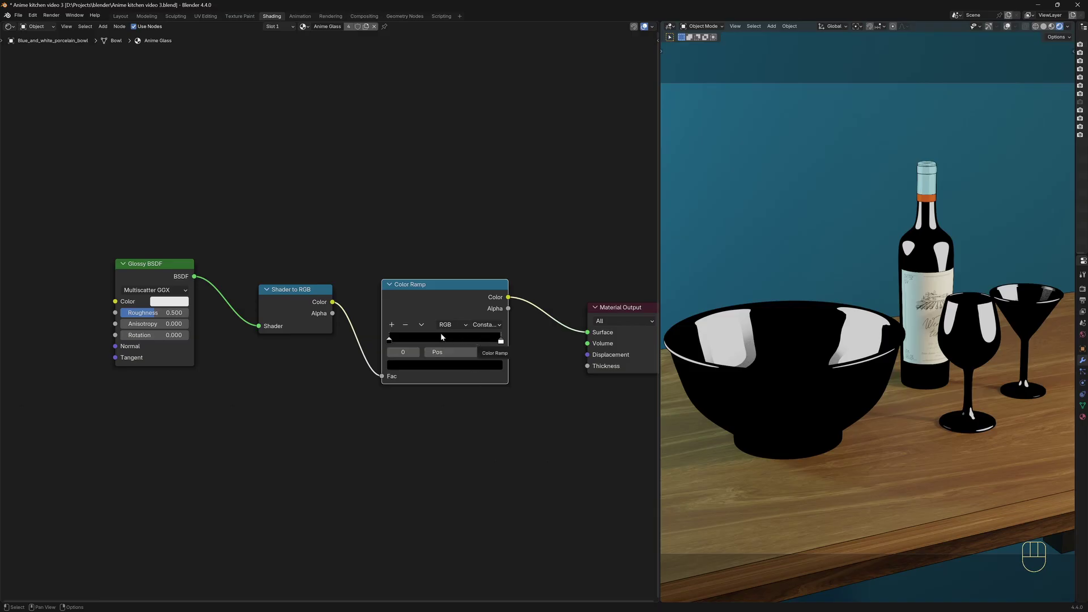
{"action": "left_click", "coordinate": [391, 324]}
{"action": "left_click", "coordinate": [445, 365]}
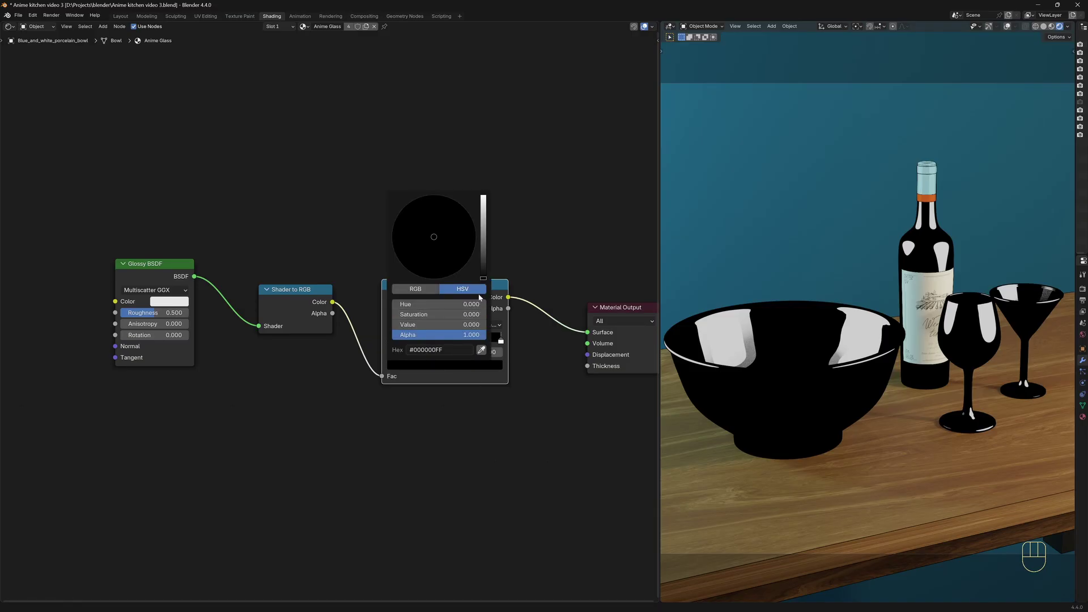
{"action": "left_click_drag", "start_coordinate": [483, 278], "coordinate": [482, 249]}
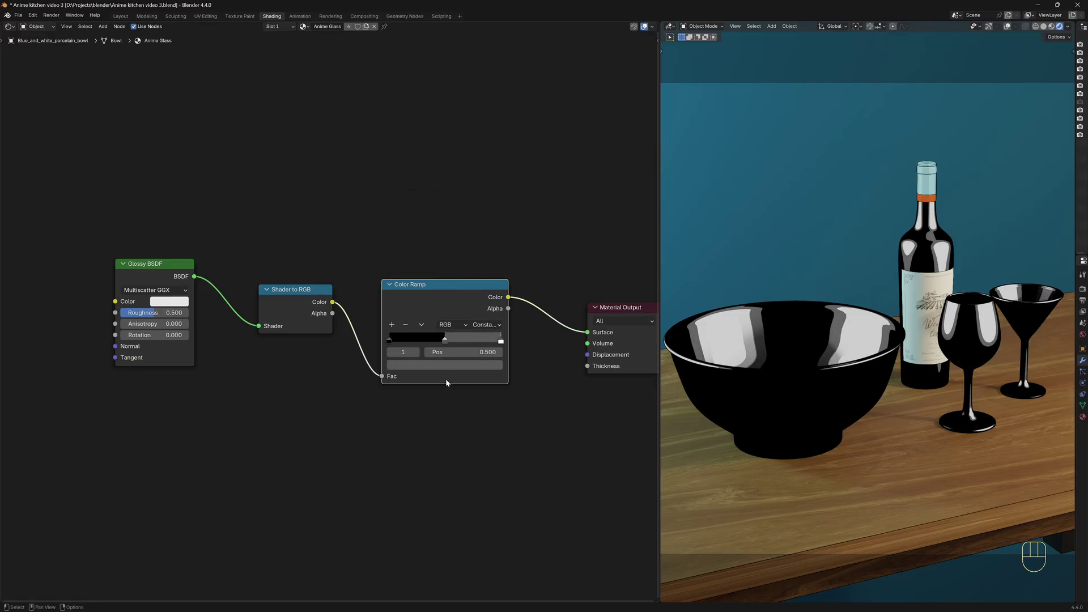
{"action": "left_click_drag", "start_coordinate": [438, 342], "coordinate": [503, 347]}
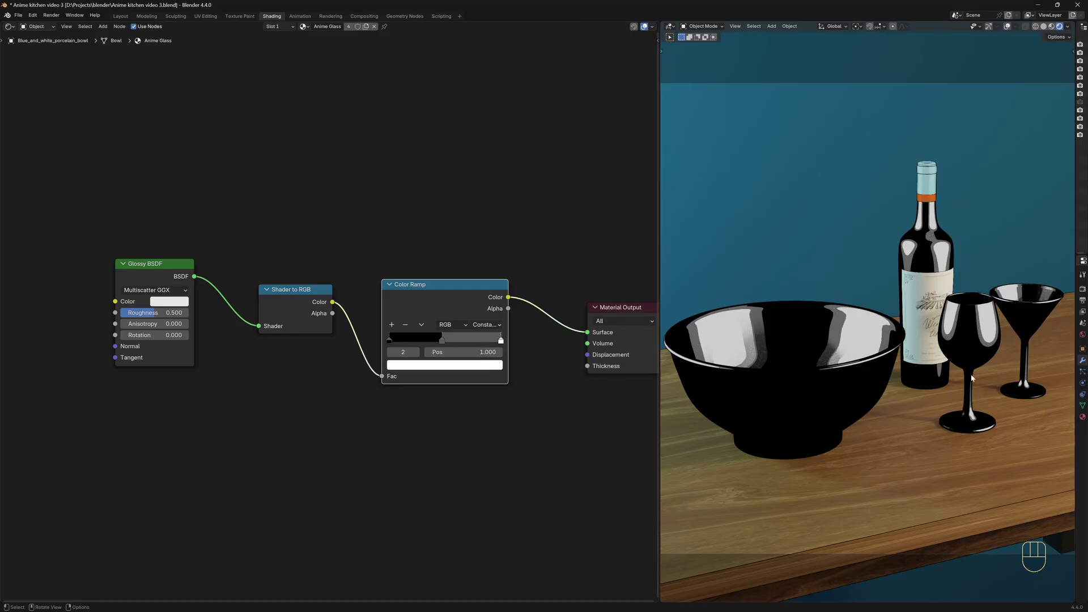
{"action": "mouse_move", "coordinate": [964, 371]}
{"action": "middle_mouse_down"}
{"action": "mouse_move", "coordinate": [930, 387]}
{"action": "mouse_move", "coordinate": [924, 376]}
{"action": "mouse_move", "coordinate": [934, 386]}
{"action": "mouse_move", "coordinate": [926, 392]}
{"action": "mouse_move", "coordinate": [944, 368]}
{"action": "middle_mouse_up"}
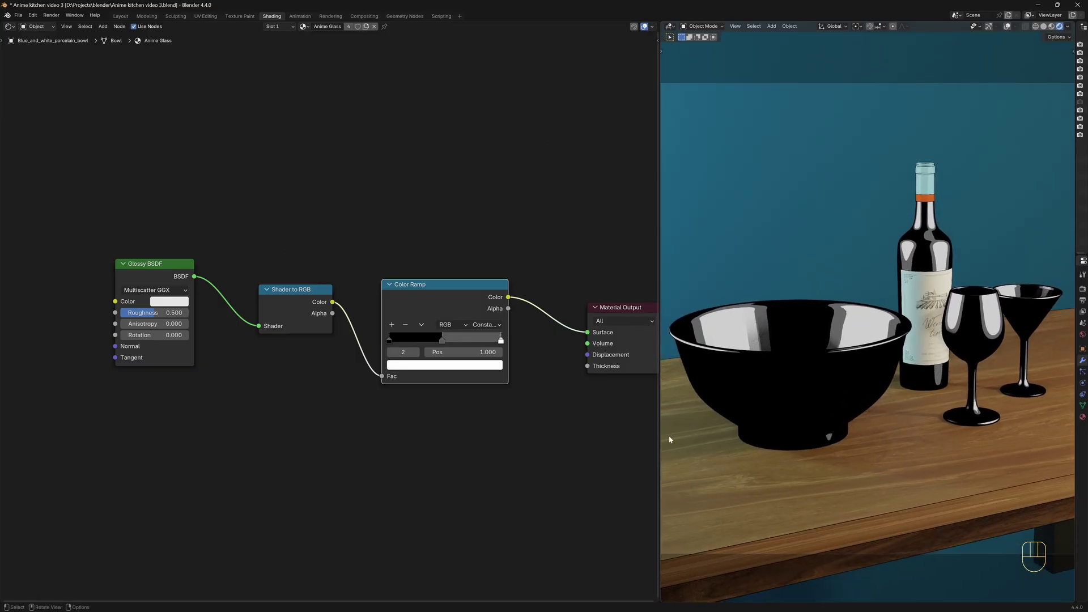
Step: Set Glossy BSDF distribution to GGX, roughness 0.744 and colour pure white
{"action": "left_click", "coordinate": [170, 293]}
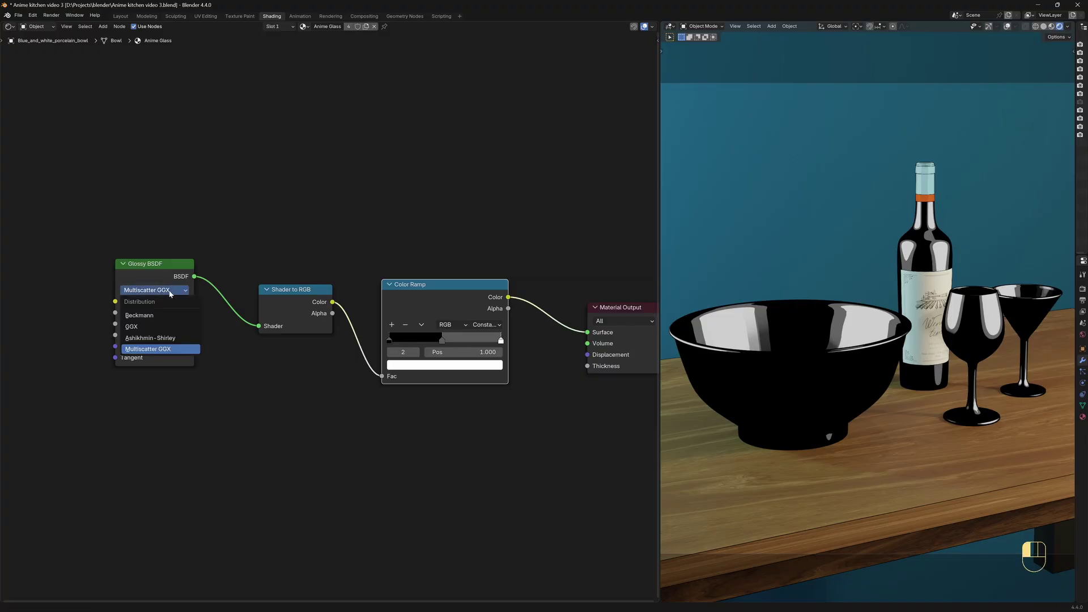
{"action": "left_click", "coordinate": [141, 325]}
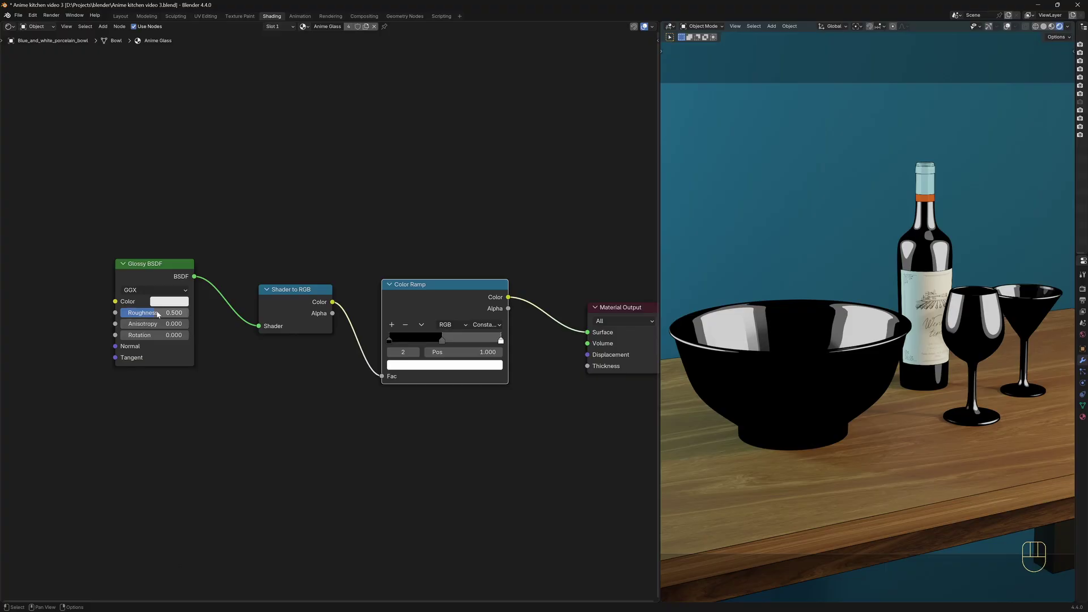
{"action": "left_click_drag", "start_coordinate": [158, 315], "coordinate": [212, 314], "text": "shift"}
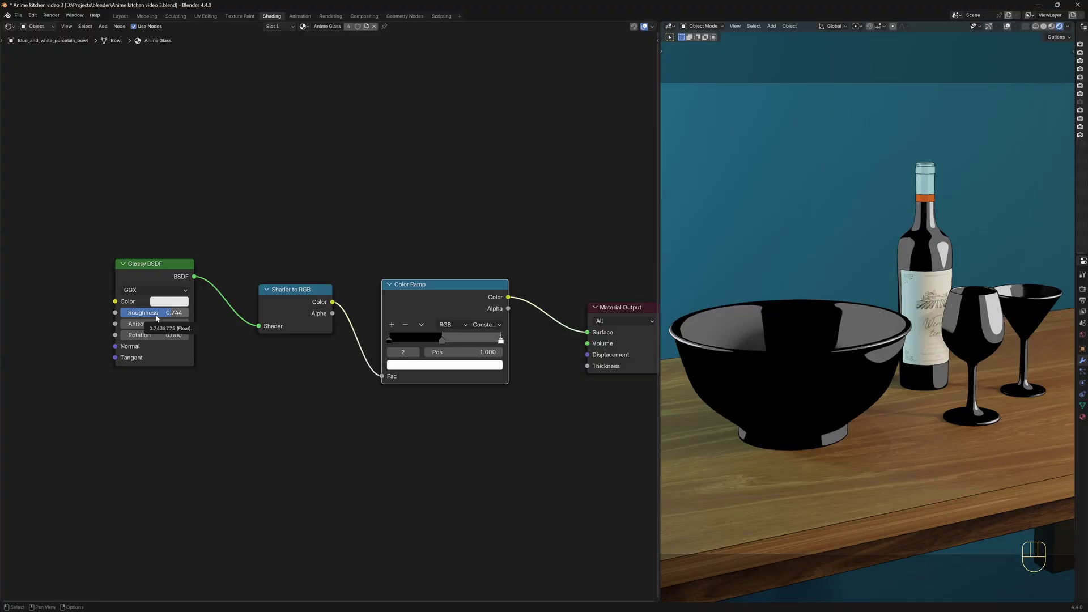
{"action": "left_click", "coordinate": [169, 301]}
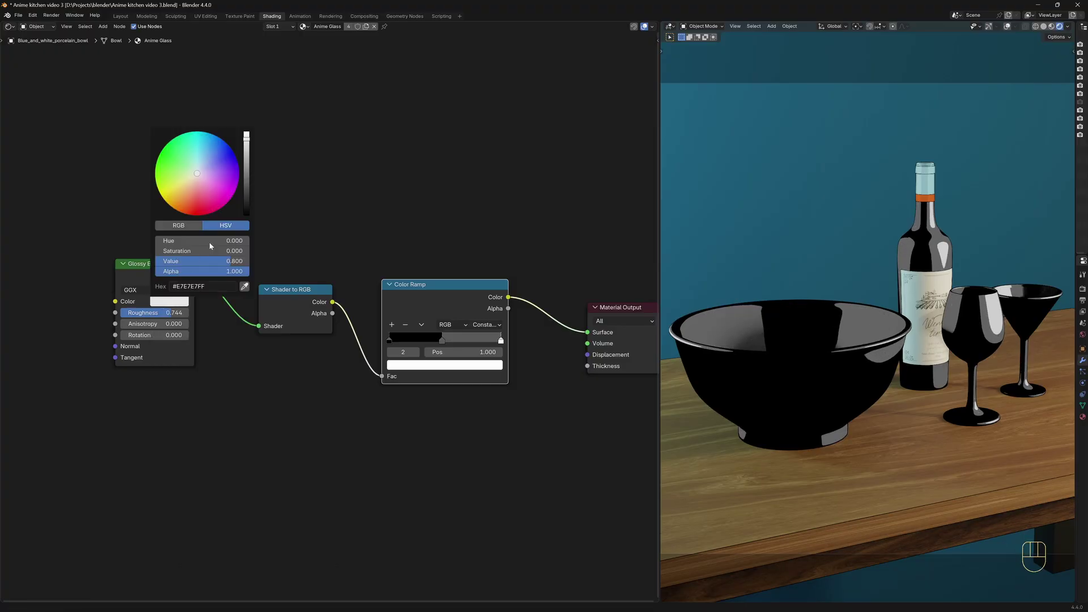
{"action": "left_click_drag", "start_coordinate": [248, 143], "coordinate": [248, 131]}
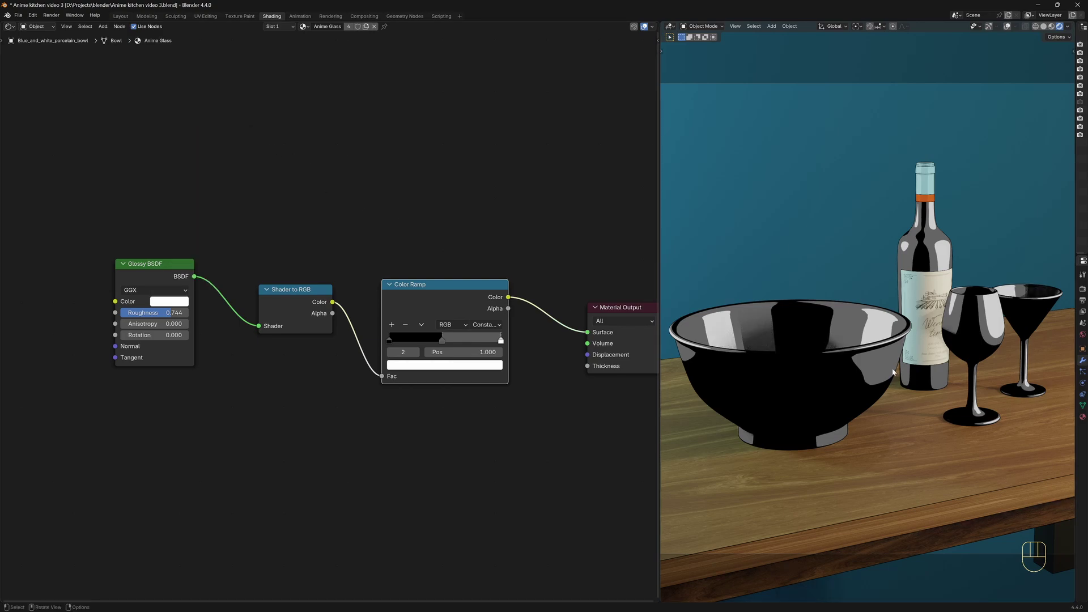
{"action": "mouse_move", "coordinate": [891, 375]}
{"action": "middle_mouse_down"}
{"action": "mouse_move", "coordinate": [887, 406]}
{"action": "mouse_move", "coordinate": [895, 379]}
{"action": "mouse_move", "coordinate": [900, 389]}
{"action": "middle_mouse_up"}
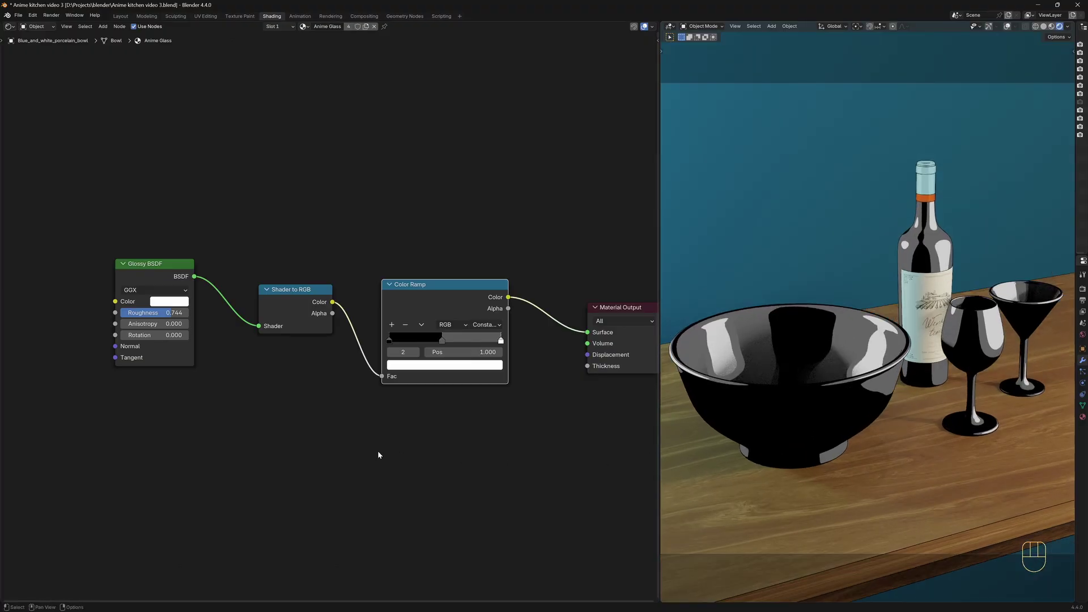
Step: Save an incremental copy and move the toon shader nodes to the left
{"action": "key", "text": "ctrl+alt+s"}
{"action": "scroll", "coordinate": [355, 471], "scroll_direction": "down", "scroll_amount": 3}
{"action": "left_click_drag", "start_coordinate": [165, 250], "coordinate": [440, 432]}
{"action": "key", "text": "g"}
{"action": "left_click", "coordinate": [291, 442]}
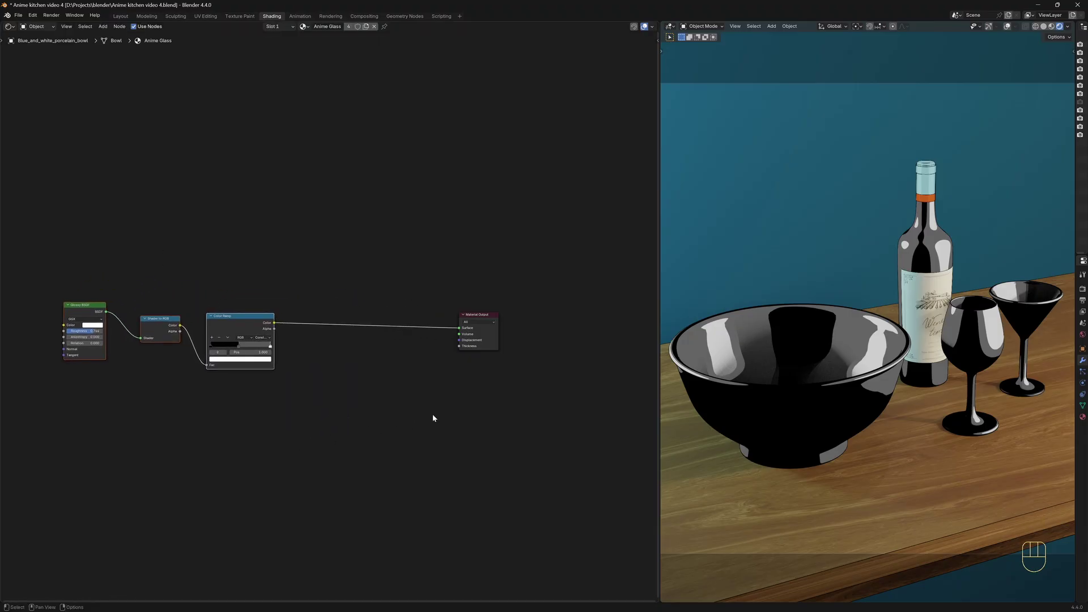
{"action": "scroll", "coordinate": [433, 419], "scroll_direction": "up", "scroll_amount": 1}
{"action": "scroll", "coordinate": [433, 418], "scroll_direction": "up", "scroll_amount": 2}
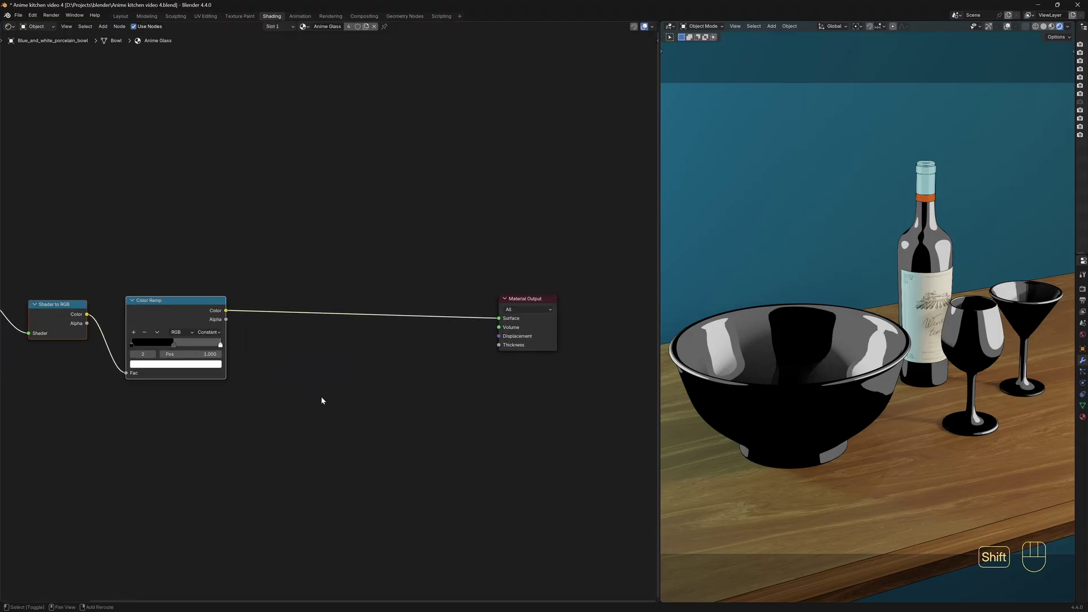
Step: Add Diffuse and Transparent BSDFs, joined by a Mix Shader into the material output
{"action": "key", "text": "shift+a"}
{"action": "type", "text": "d"}
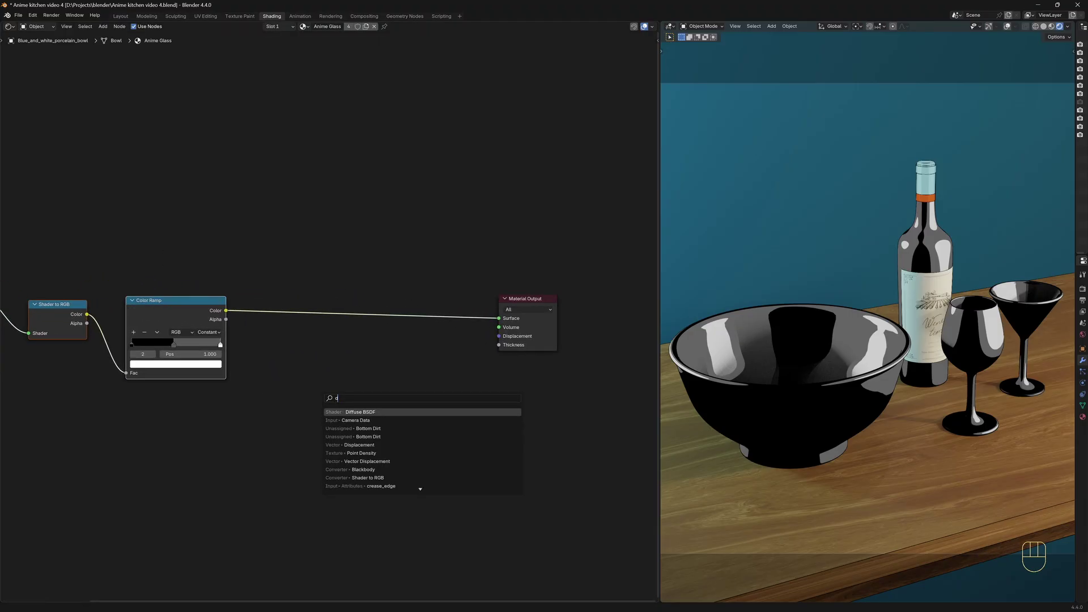
{"action": "key", "text": "Return"}
{"action": "left_click", "coordinate": [333, 390]}
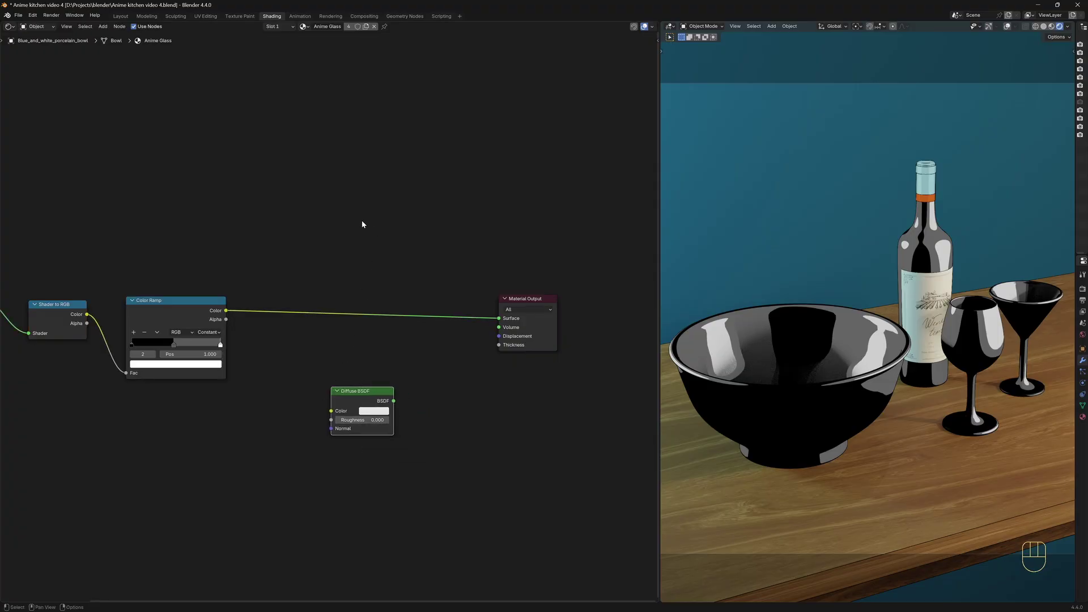
{"action": "key", "text": "shift+a"}
{"action": "type", "text": "tra"}
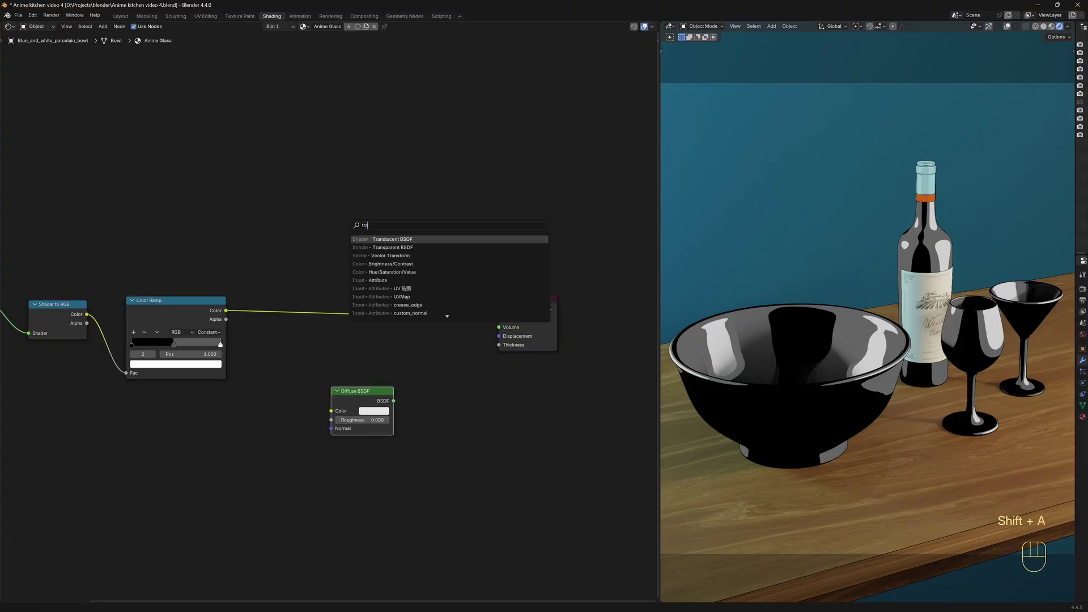
{"action": "key", "text": "Down"}
{"action": "key", "text": "Return"}
{"action": "left_click", "coordinate": [335, 243]}
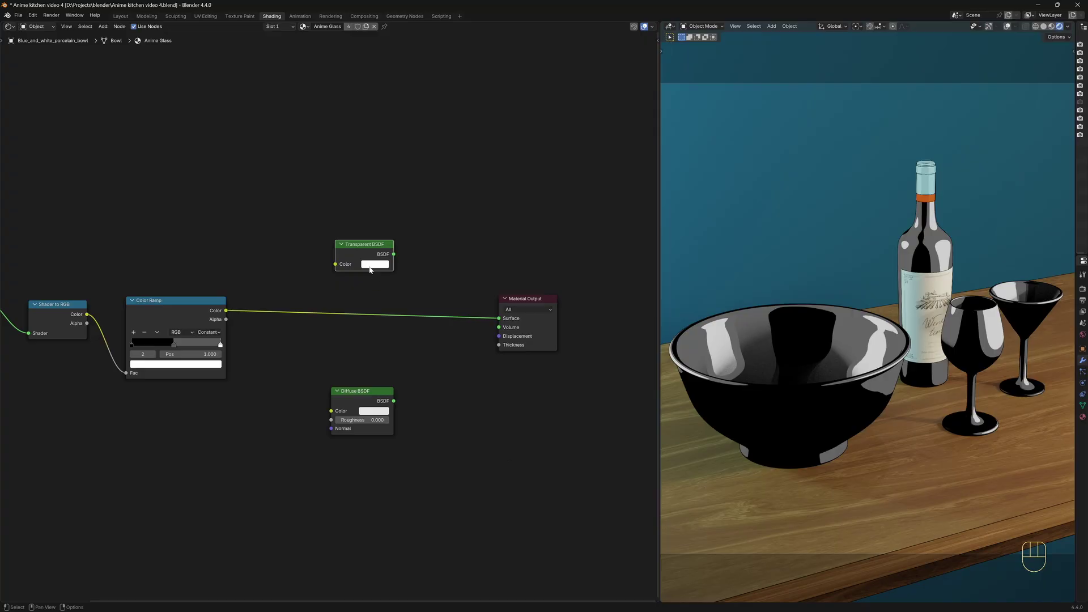
{"action": "right_click_drag", "start_coordinate": [355, 253], "coordinate": [350, 391], "text": "ctrl+shift"}
{"action": "left_click", "coordinate": [542, 319]}
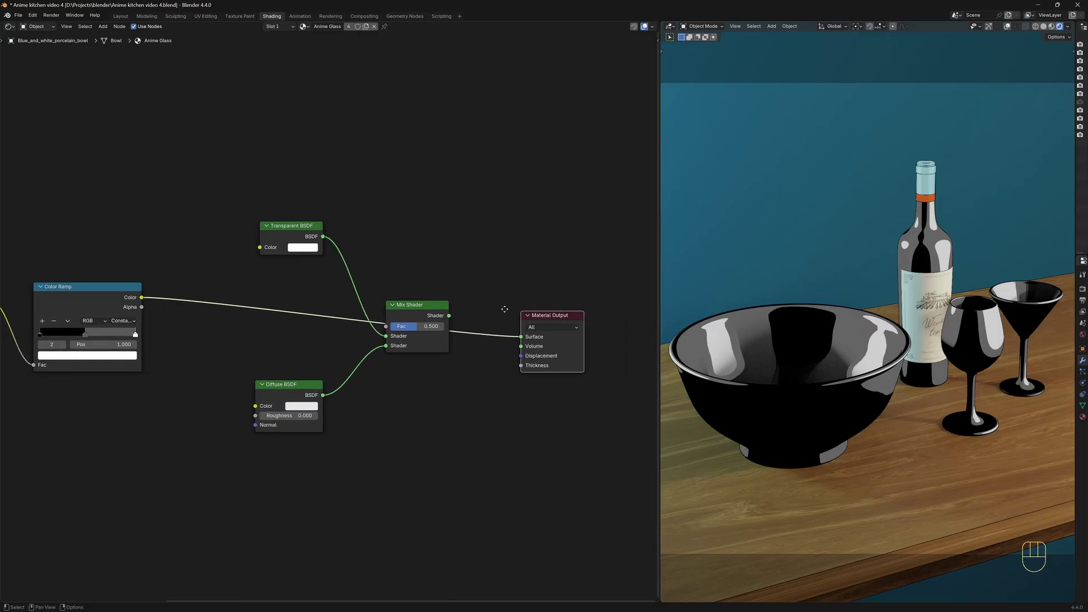
Step: Reroute the Color Ramp into Diffuse BSDF Color and lower the Mix factor to about 0.142
{"action": "scroll", "coordinate": [510, 312], "scroll_direction": "up", "scroll_amount": 1}
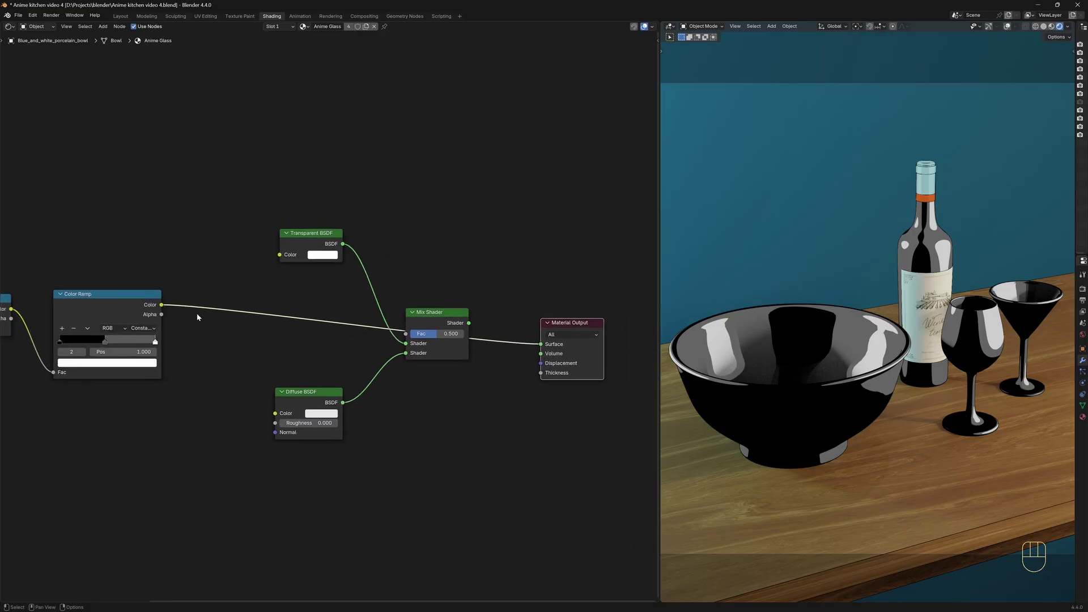
{"action": "left_click_drag", "start_coordinate": [162, 305], "coordinate": [278, 415]}
{"action": "right_click_drag", "start_coordinate": [447, 326], "coordinate": [448, 383], "text": "ctrl+shift"}
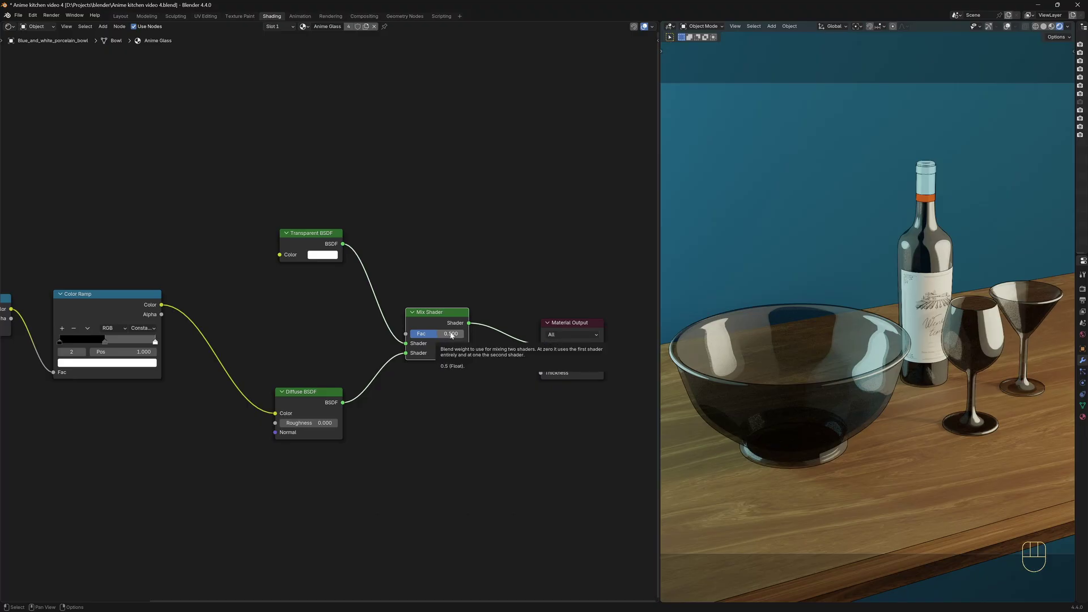
{"action": "left_click_drag", "start_coordinate": [446, 335], "coordinate": [334, 335], "text": "shift"}
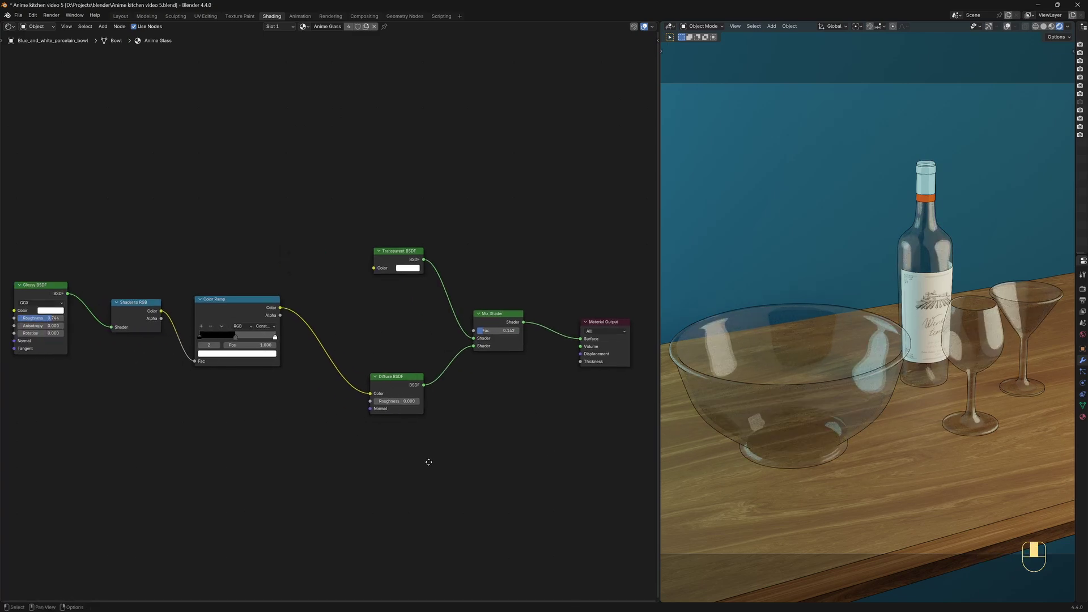
{"action": "scroll", "coordinate": [431, 465], "scroll_direction": "down", "scroll_amount": 1}
{"action": "middle_click_drag", "start_coordinate": [180, 364], "coordinate": [253, 377]}
Step: Shift the Glossy, Shader to RGB and Color Ramp nodes left; insert an Emission node after the ramp
{"action": "left_click_drag", "start_coordinate": [58, 233], "coordinate": [359, 396]}
{"action": "key", "text": "g"}
{"action": "left_click", "coordinate": [208, 429]}
{"action": "scroll", "coordinate": [319, 475], "scroll_direction": "up", "scroll_amount": 2}
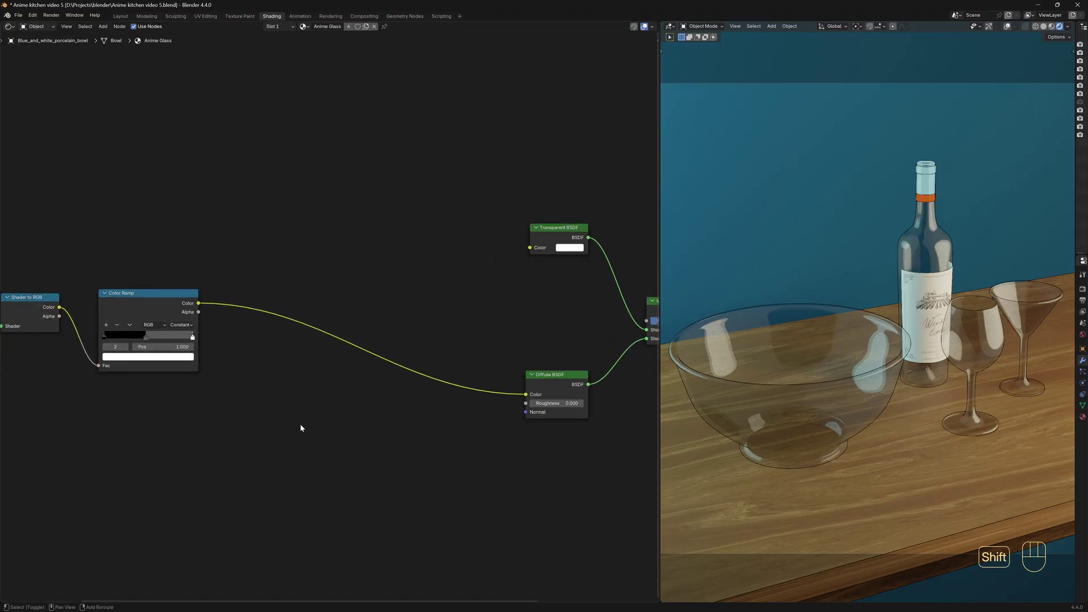
{"action": "key", "text": "shift+a"}
{"action": "type", "text": "emission"}
{"action": "key", "text": "Return"}
{"action": "left_click", "coordinate": [299, 309]}
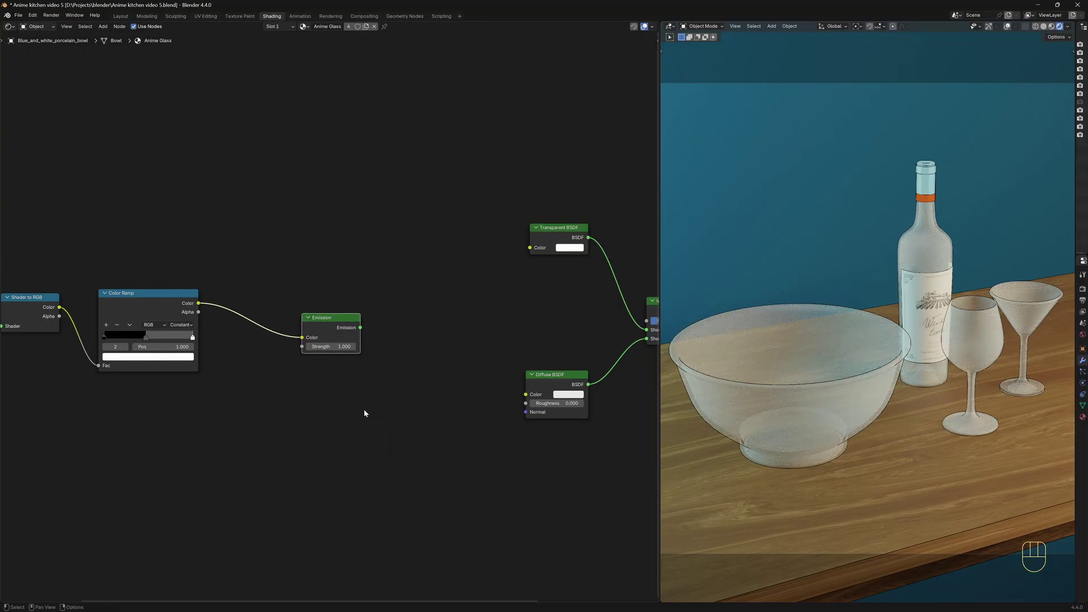
Step: Route Emission through a new Shader to RGB into Diffuse Color, with Emission strength 3
{"action": "key", "text": "shift+a"}
{"action": "type", "text": "s"}
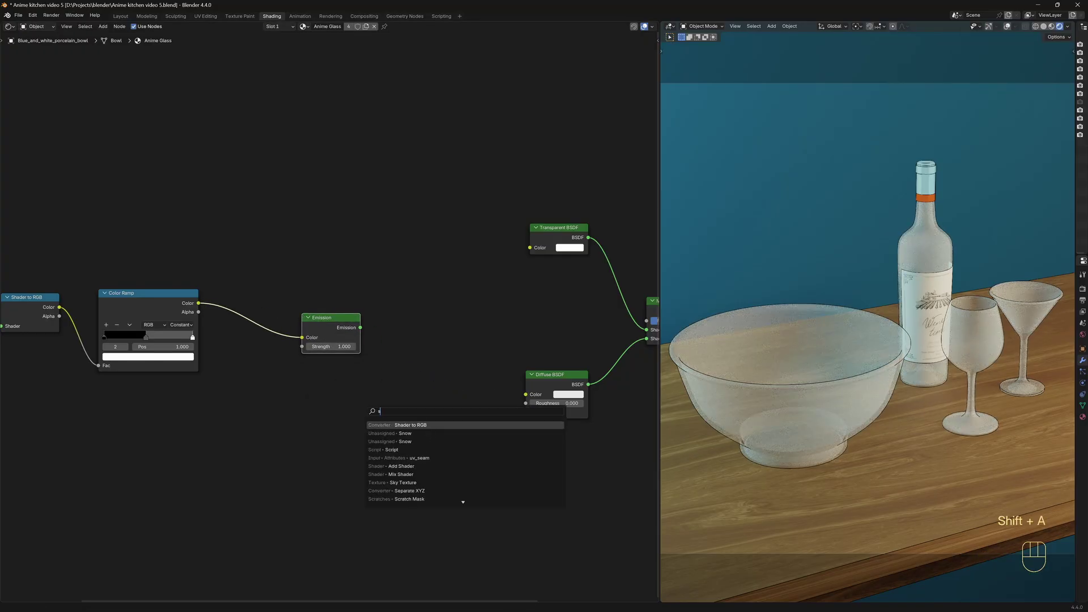
{"action": "type", "text": "hade"}
{"action": "key", "text": "Down"}
{"action": "key", "text": "Down"}
{"action": "key", "text": "Return"}
{"action": "left_click", "coordinate": [401, 348]}
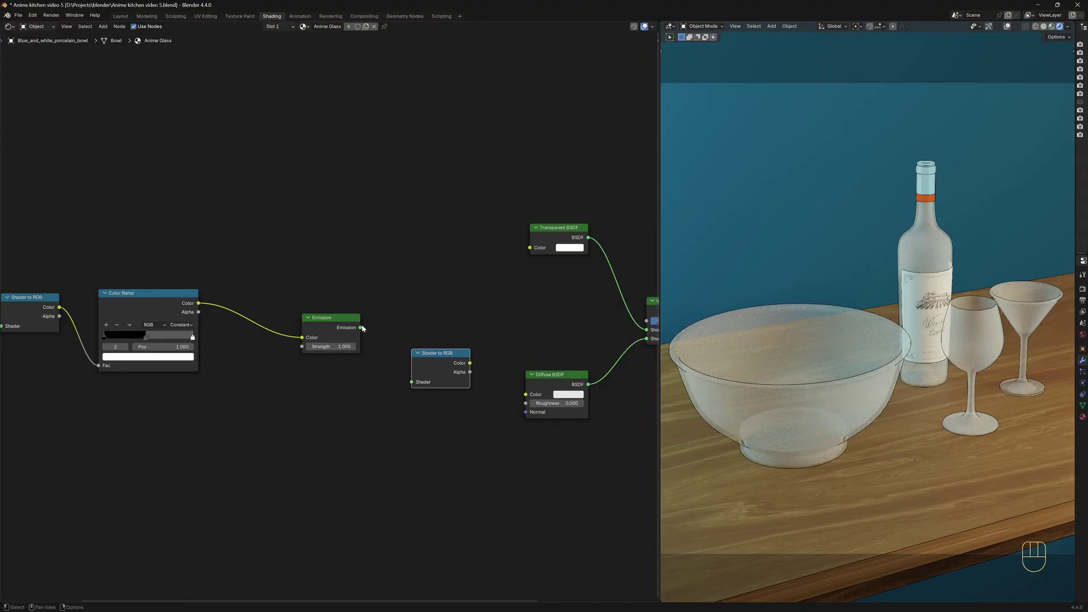
{"action": "left_click_drag", "start_coordinate": [361, 328], "coordinate": [411, 382]}
{"action": "left_click_drag", "start_coordinate": [470, 363], "coordinate": [526, 395]}
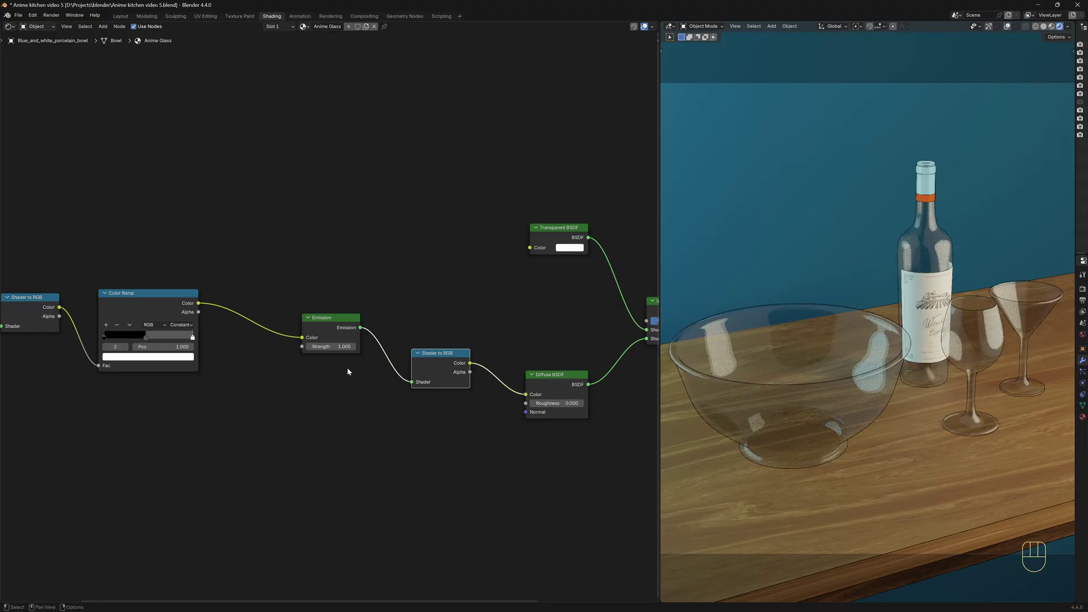
{"action": "left_click", "coordinate": [333, 348]}
{"action": "type", "text": "3"}
{"action": "key", "text": "Return"}
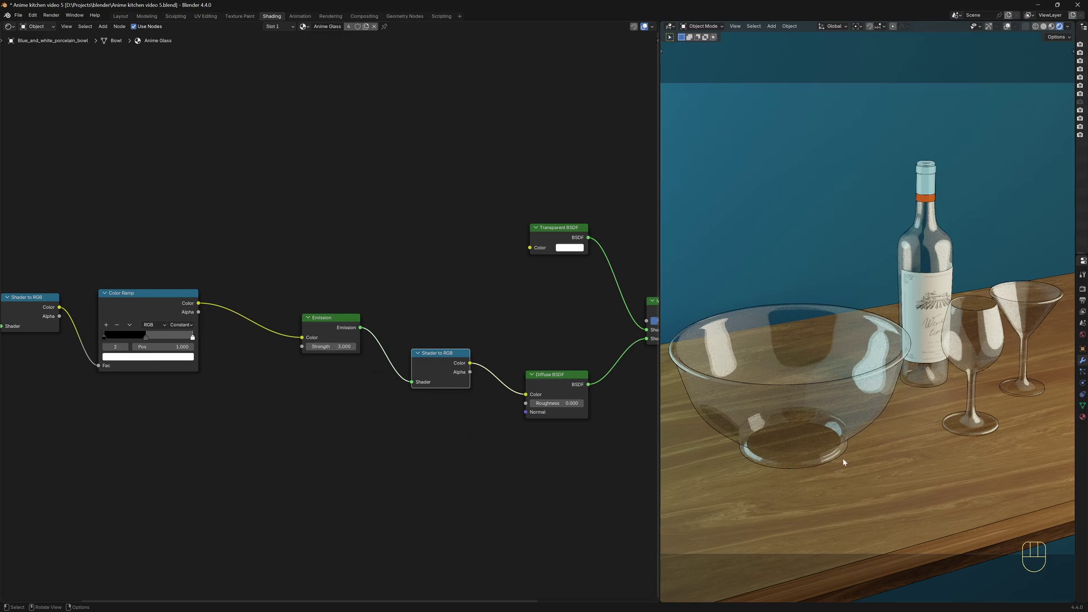
Step: Darken the ramp's grey middle stop to #373737 and save an incremental version
{"action": "mouse_move", "coordinate": [879, 454]}
{"action": "middle_mouse_down"}
{"action": "mouse_move", "coordinate": [910, 443]}
{"action": "mouse_move", "coordinate": [885, 466]}
{"action": "middle_mouse_up"}
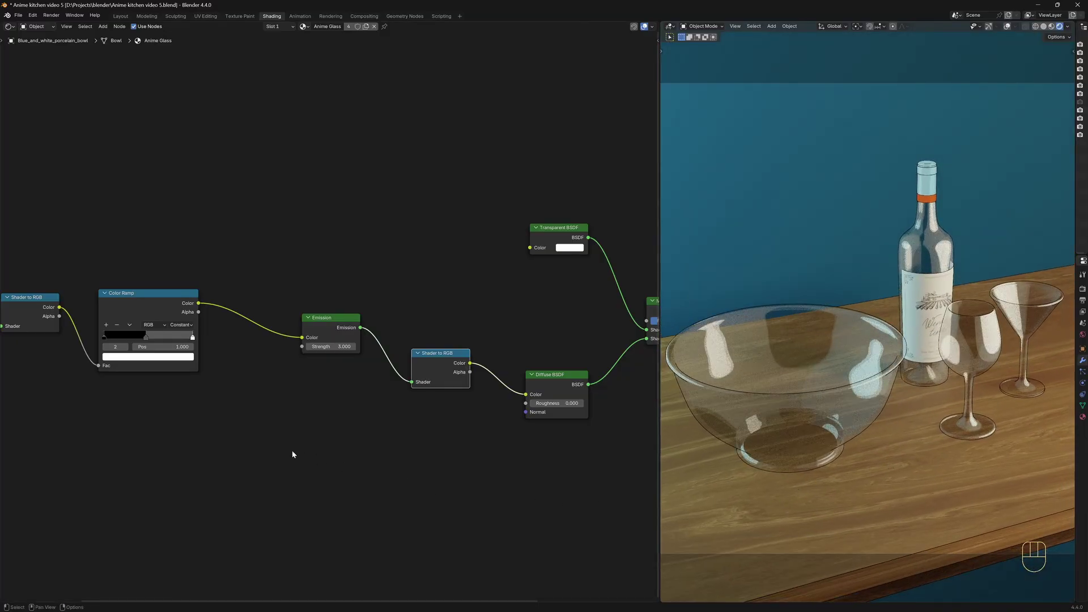
{"action": "left_click", "coordinate": [147, 338]}
{"action": "left_click", "coordinate": [144, 357]}
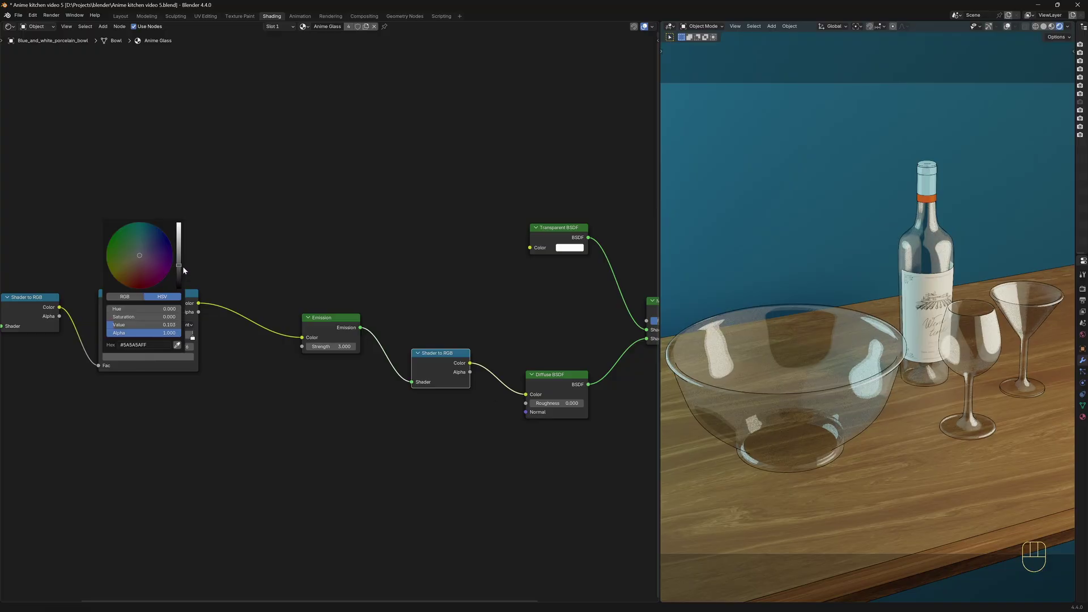
{"action": "left_click_drag", "start_coordinate": [182, 270], "coordinate": [181, 277]}
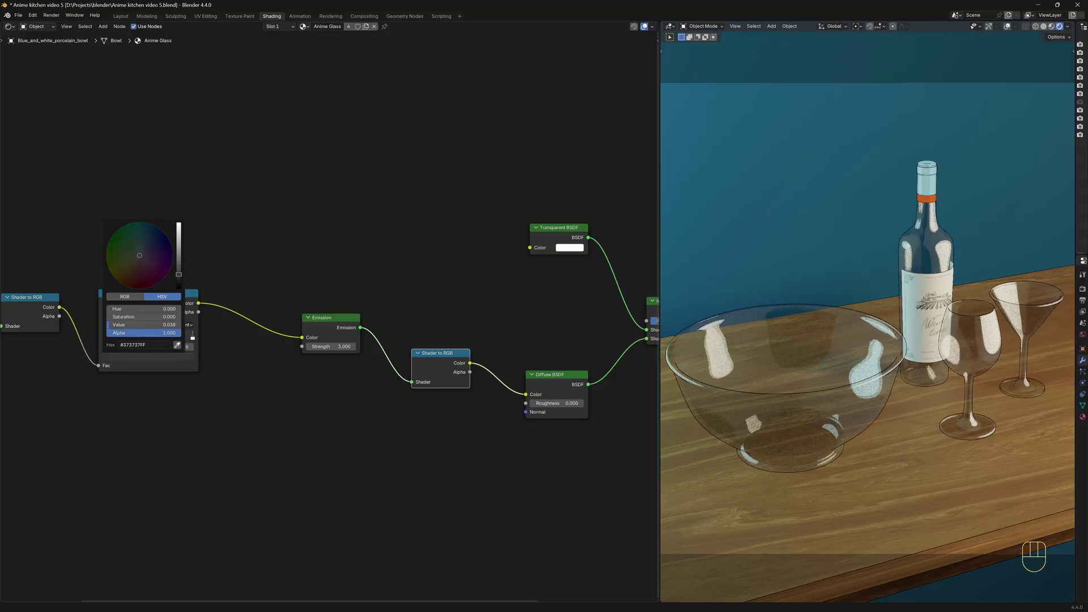
{"action": "left_click", "coordinate": [260, 457]}
{"action": "key", "text": "ctrl+alt+s"}
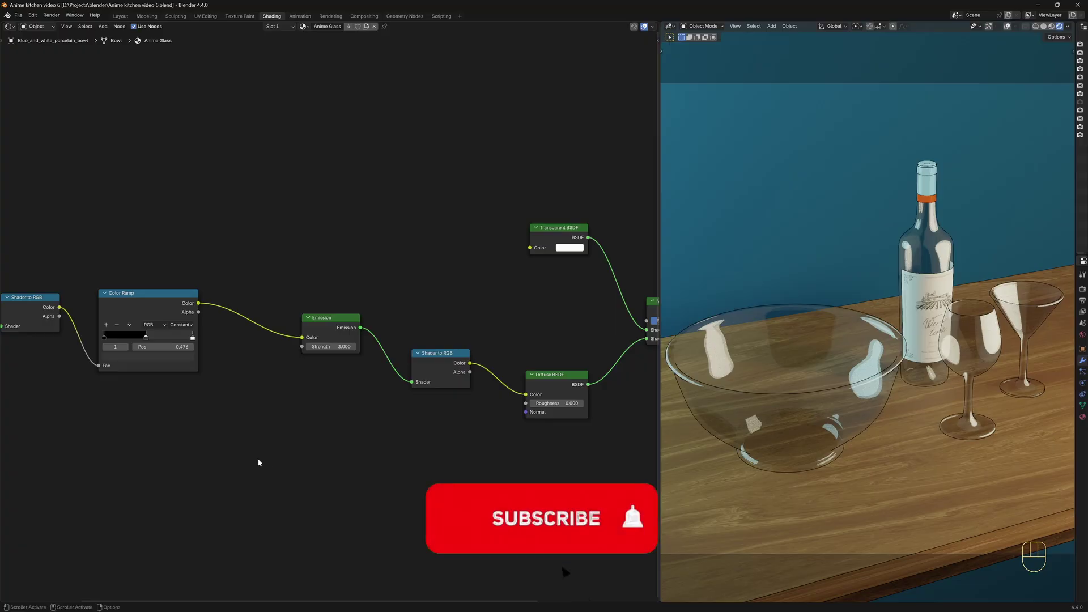
Step: Widen the 3D viewport, expand the Properties panel and show the Anime Glass material settings
{"action": "left_click_drag", "start_coordinate": [659, 453], "coordinate": [219, 467]}
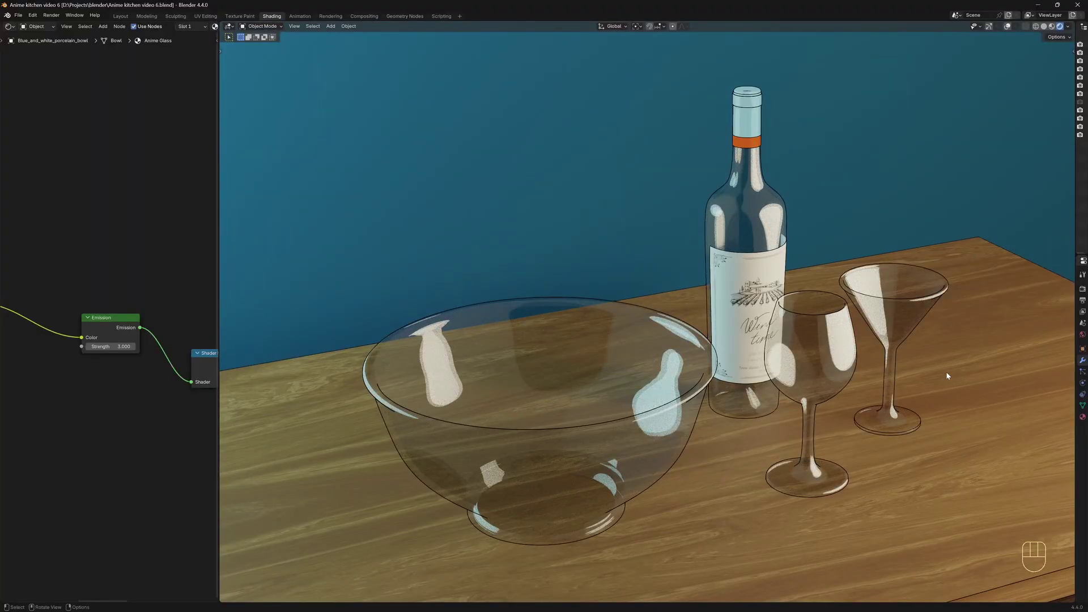
{"action": "left_click_drag", "start_coordinate": [1075, 352], "coordinate": [853, 329]}
{"action": "left_click", "coordinate": [858, 289]}
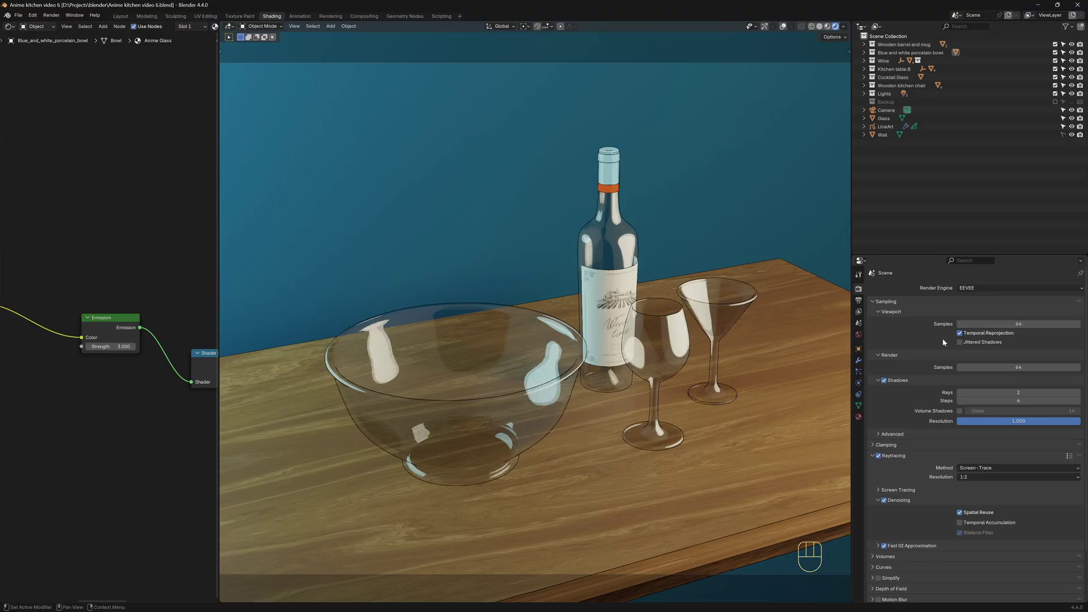
{"action": "left_click", "coordinate": [859, 417]}
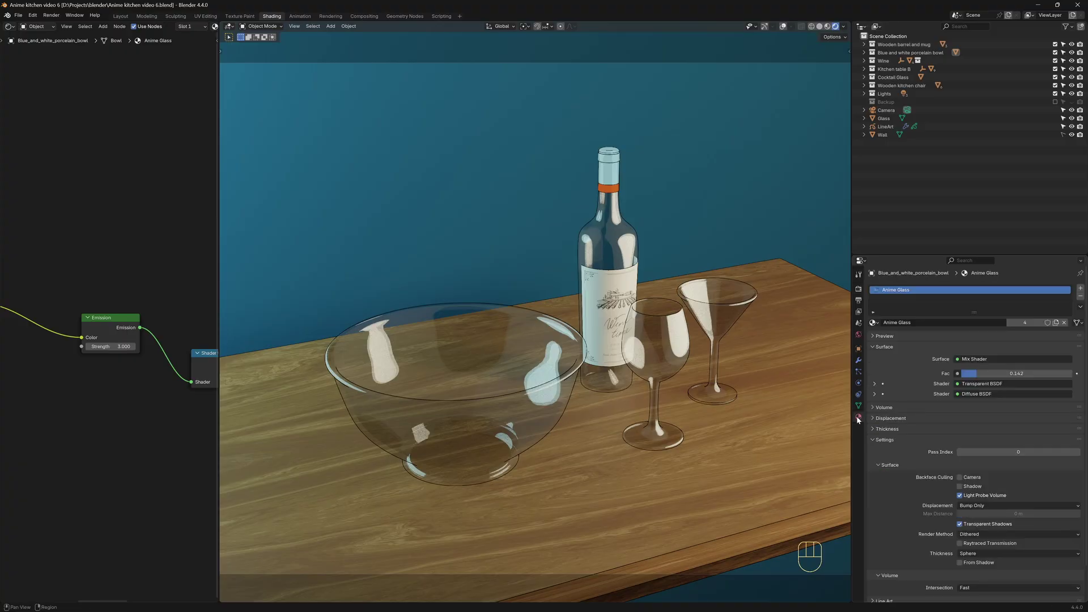
{"action": "scroll", "coordinate": [892, 445], "scroll_direction": "down", "scroll_amount": 2}
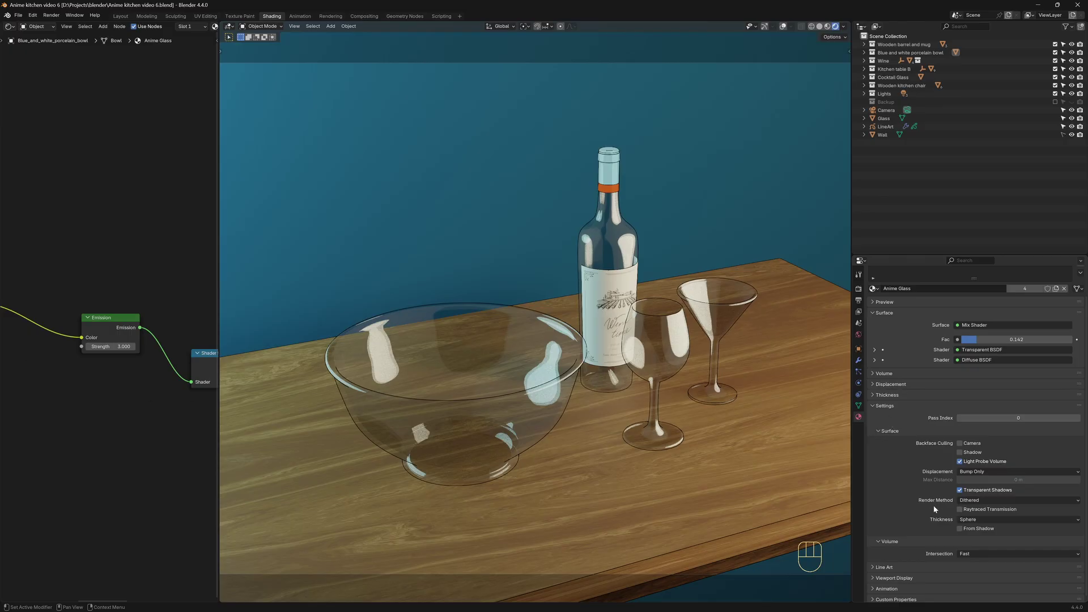
Step: Set the Anime Glass render method to Blended, enable camera backface culling and disable Light Probe Volume
{"action": "left_click", "coordinate": [976, 501]}
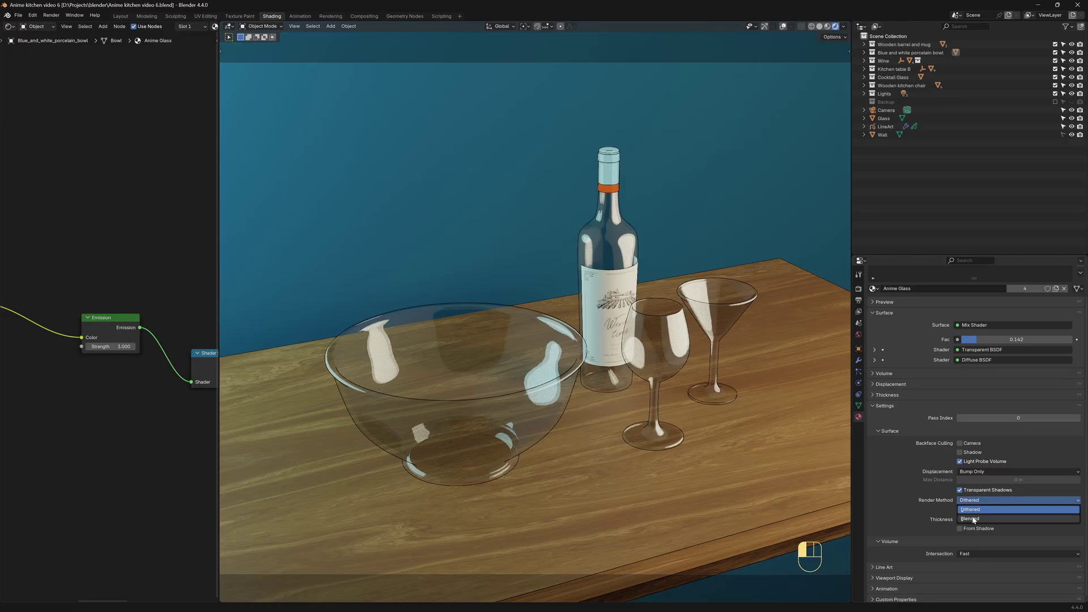
{"action": "left_click", "coordinate": [973, 519]}
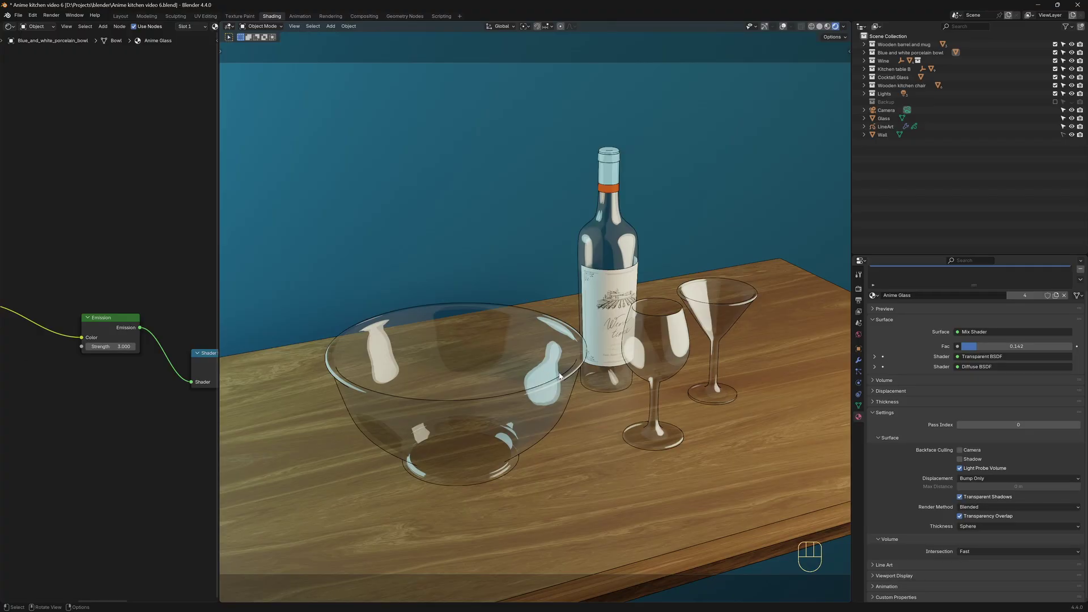
{"action": "left_click", "coordinate": [960, 450]}
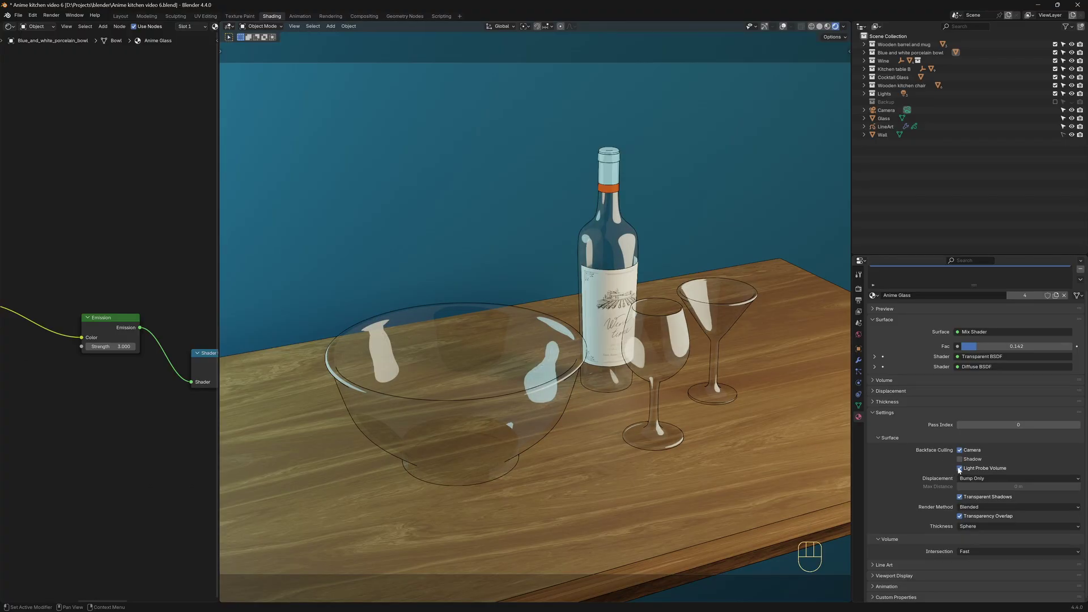
{"action": "left_click", "coordinate": [960, 469]}
Step: Collapse the side panels, widen the node editor and nudge the Mix Shader factor to 0.214
{"action": "left_click_drag", "start_coordinate": [851, 453], "coordinate": [1074, 396]}
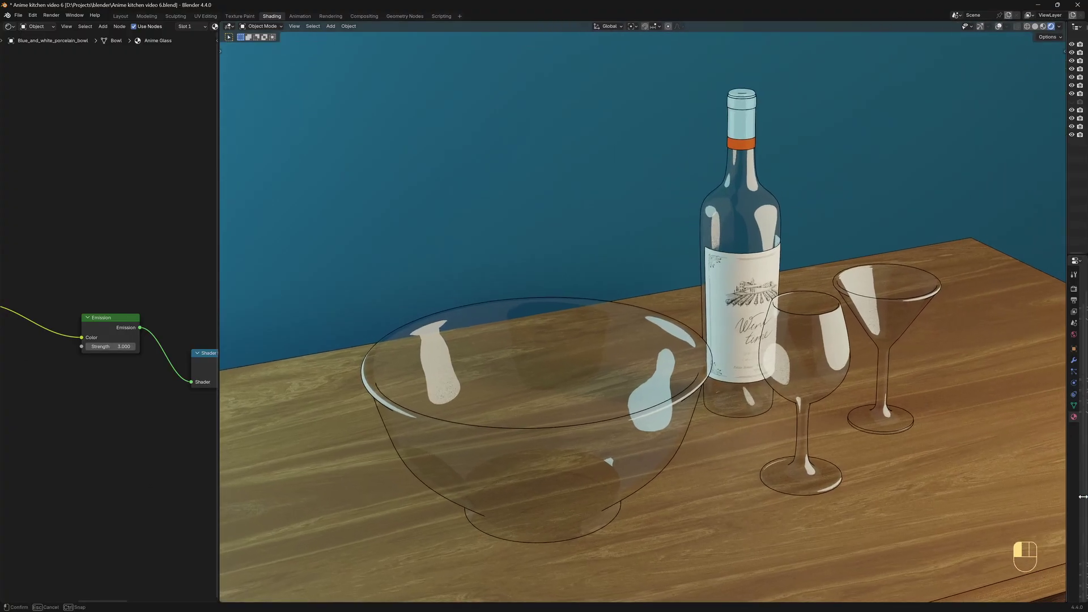
{"action": "left_click_drag", "start_coordinate": [222, 295], "coordinate": [660, 306]}
{"action": "middle_click_drag", "start_coordinate": [552, 328], "coordinate": [324, 327]}
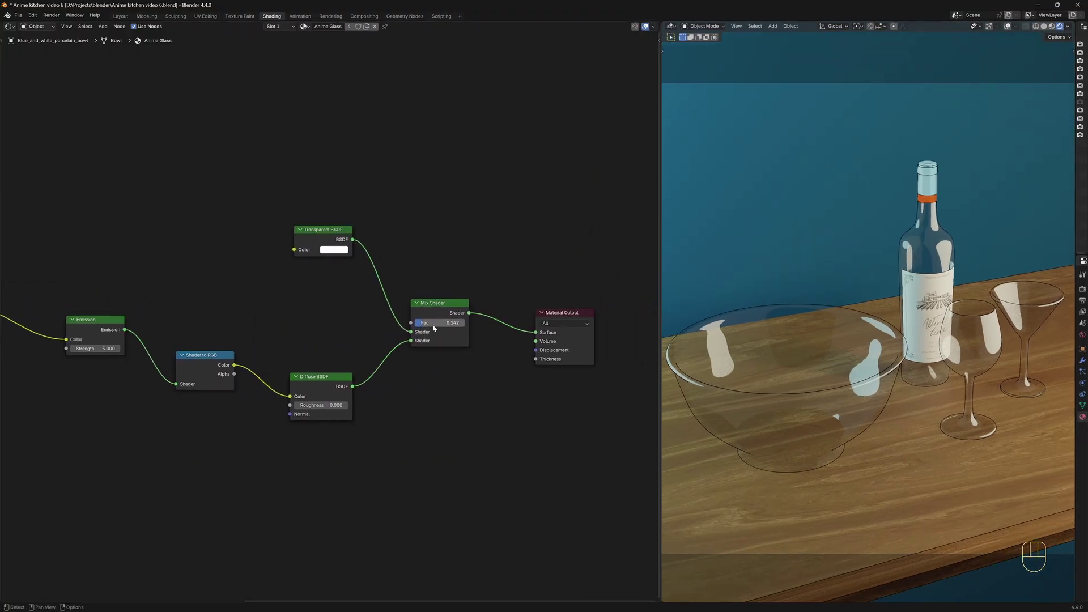
{"action": "left_click_drag", "start_coordinate": [431, 323], "coordinate": [437, 323], "text": "shift"}
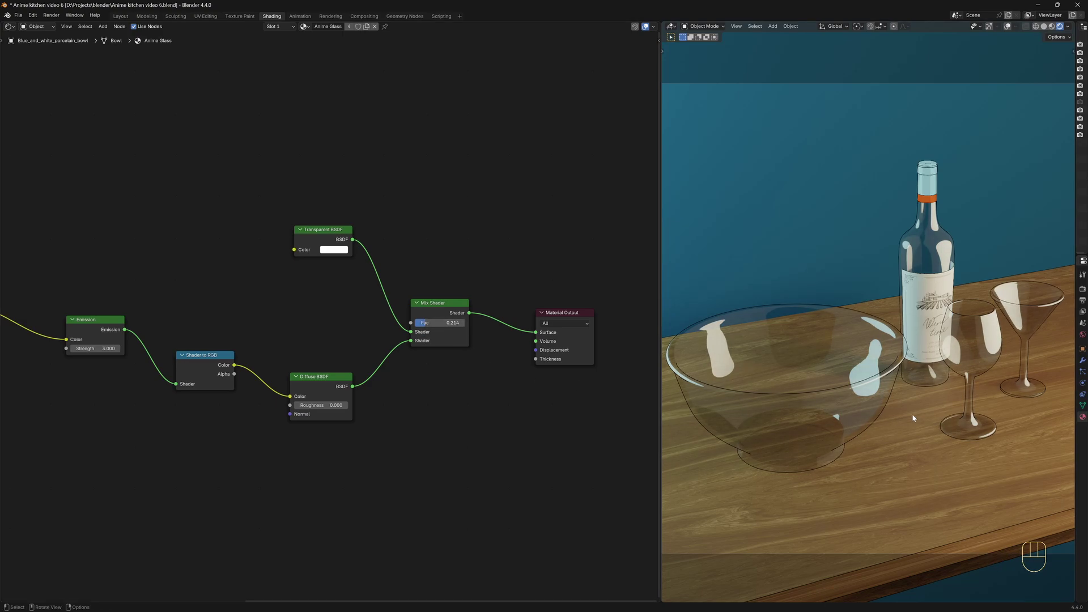
Step: Box-select the six chained shader nodes
{"action": "middle_click_drag", "start_coordinate": [912, 414], "coordinate": [856, 429]}
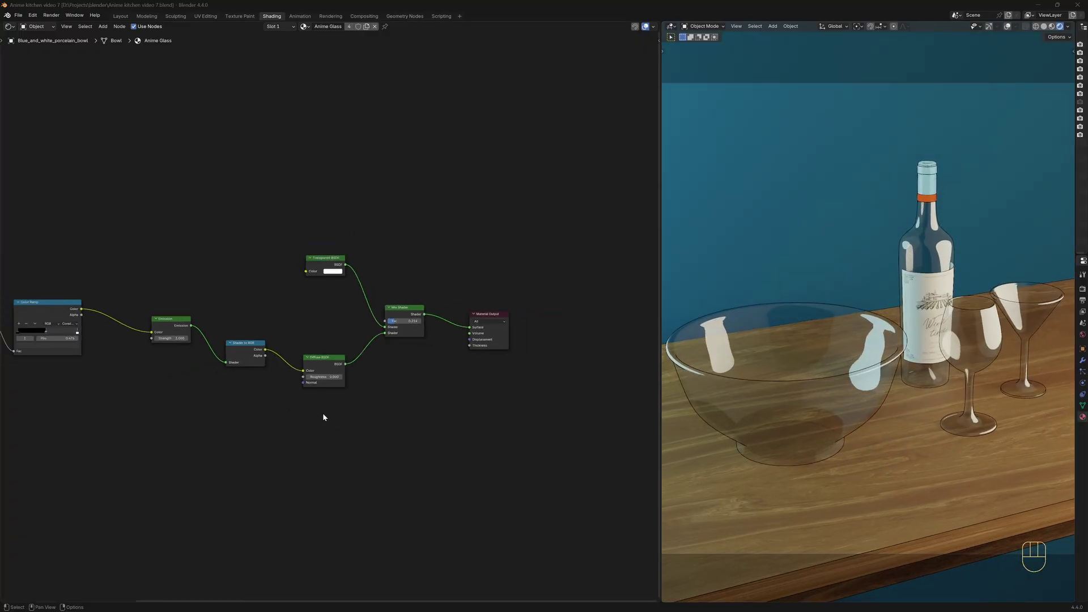
{"action": "middle_click_drag", "start_coordinate": [323, 415], "coordinate": [482, 453]}
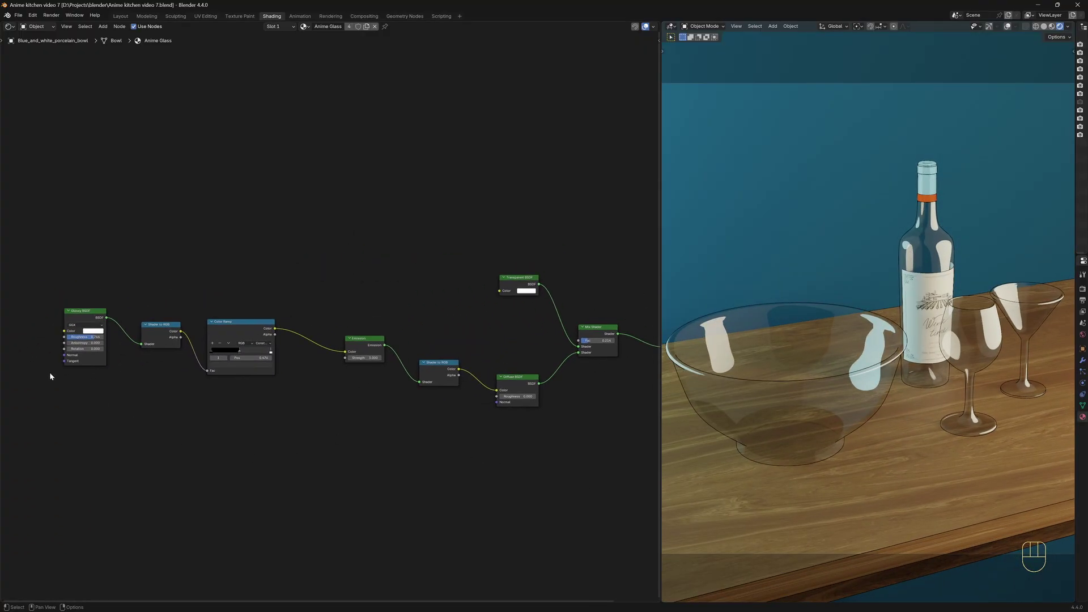
{"action": "left_click_drag", "start_coordinate": [14, 338], "coordinate": [513, 454]}
Step: Align the selected nodes in a row and shift the five left-hand nodes left to make room
{"action": "key", "text": "shift+equal"}
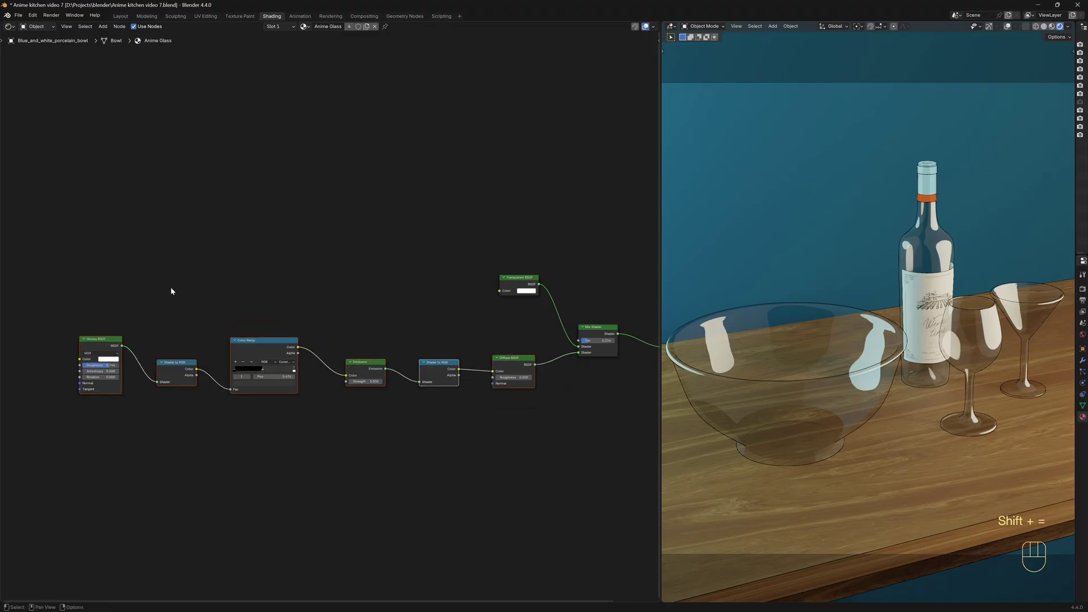
{"action": "left_click_drag", "start_coordinate": [7, 271], "coordinate": [468, 433]}
{"action": "key", "text": "g"}
{"action": "middle_click_drag", "start_coordinate": [355, 429], "coordinate": [322, 438]}
{"action": "scroll", "coordinate": [310, 441], "scroll_direction": "up", "scroll_amount": 3}
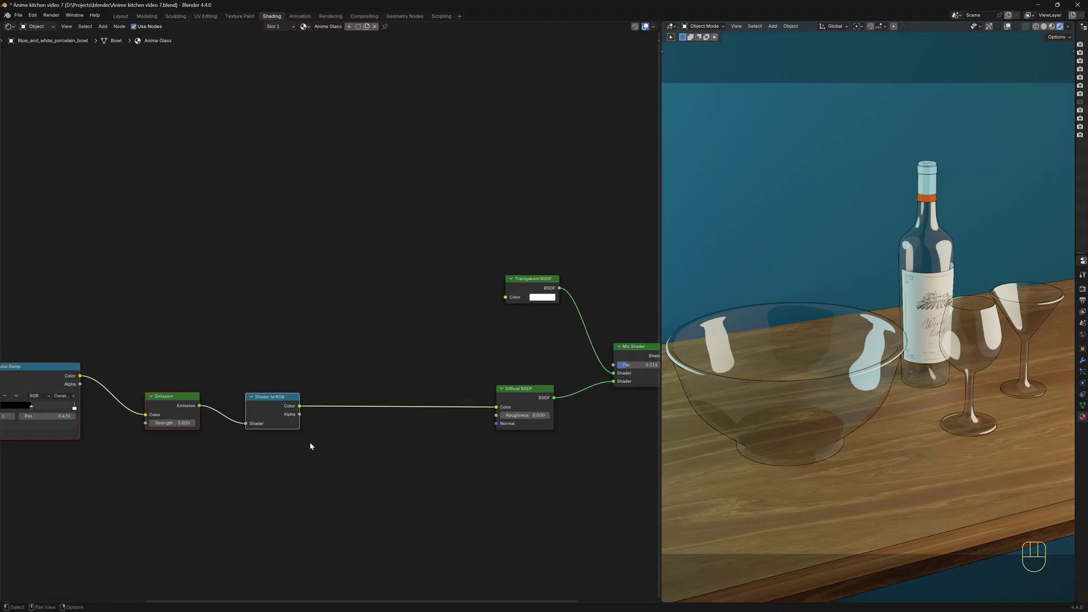
Step: Add a Fresnel node above the Emission chain
{"action": "key", "text": "shift+a"}
{"action": "left_click", "coordinate": [244, 214]}
{"action": "type", "text": "fres"}
{"action": "key", "text": "Return"}
{"action": "left_click", "coordinate": [219, 228]}
Step: Add a Color Ramp beside the Fresnel, feed Fresnel into it and preview it on the glassware
{"action": "key", "text": "shift+a"}
{"action": "left_click", "coordinate": [365, 228]}
{"action": "type", "text": "color ramp"}
{"action": "key", "text": "Return"}
{"action": "left_click", "coordinate": [328, 212]}
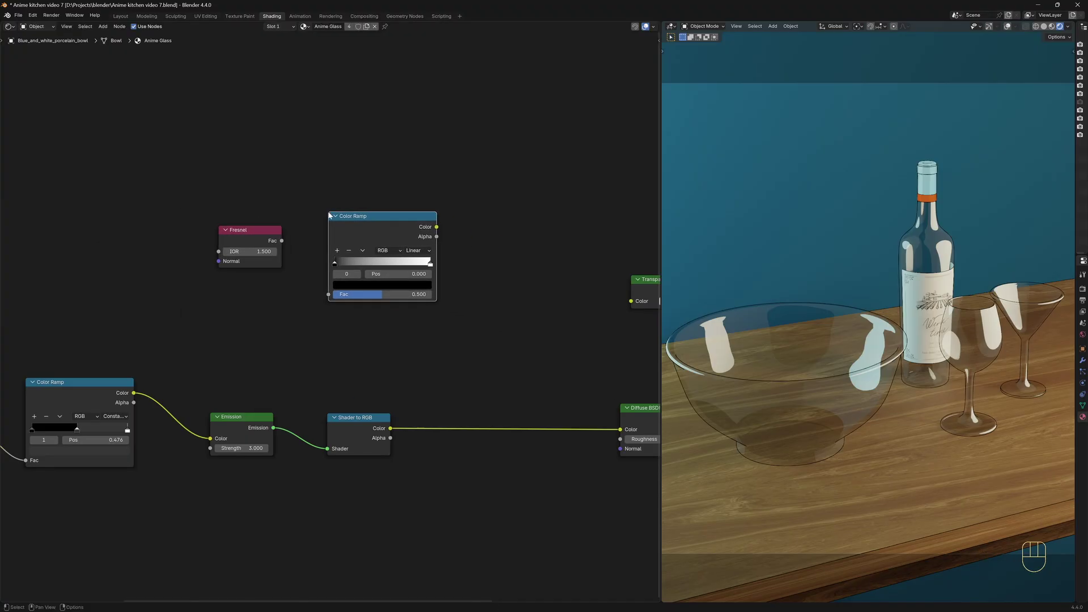
{"action": "left_click_drag", "start_coordinate": [281, 241], "coordinate": [329, 295]}
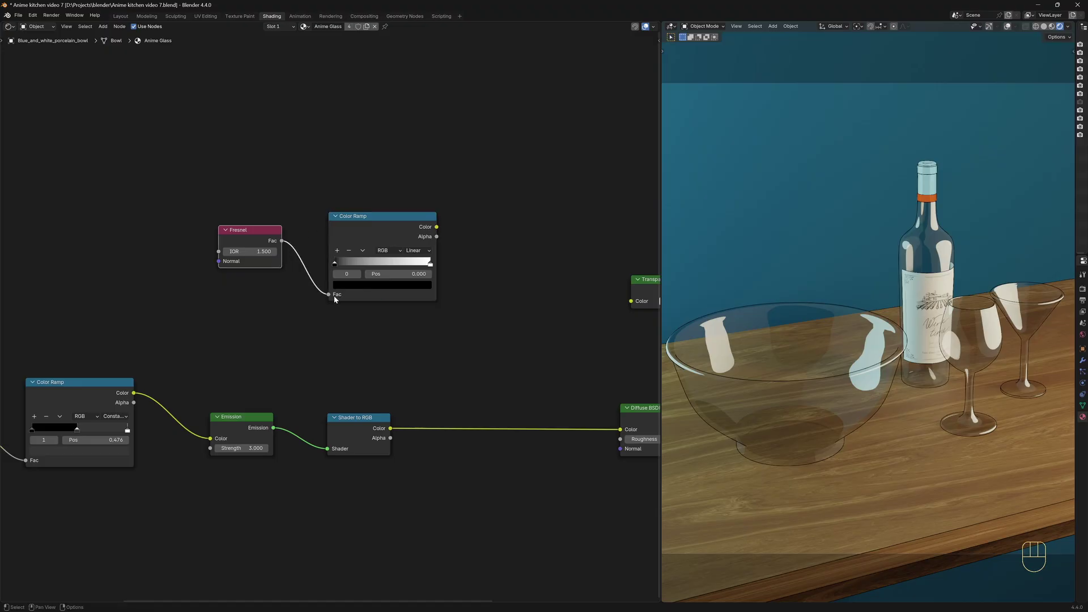
{"action": "left_click", "coordinate": [392, 228], "text": "ctrl+shift"}
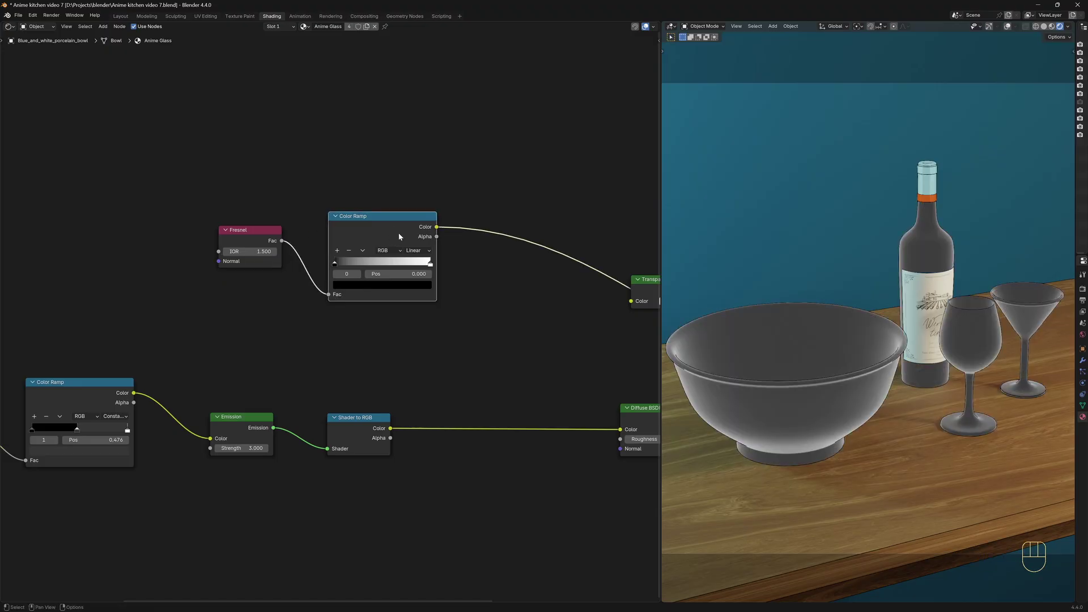
Step: Make the ramp Constant, move its stops left to thin the rim, and set Fresnel IOR to 1.010
{"action": "left_click", "coordinate": [417, 252]}
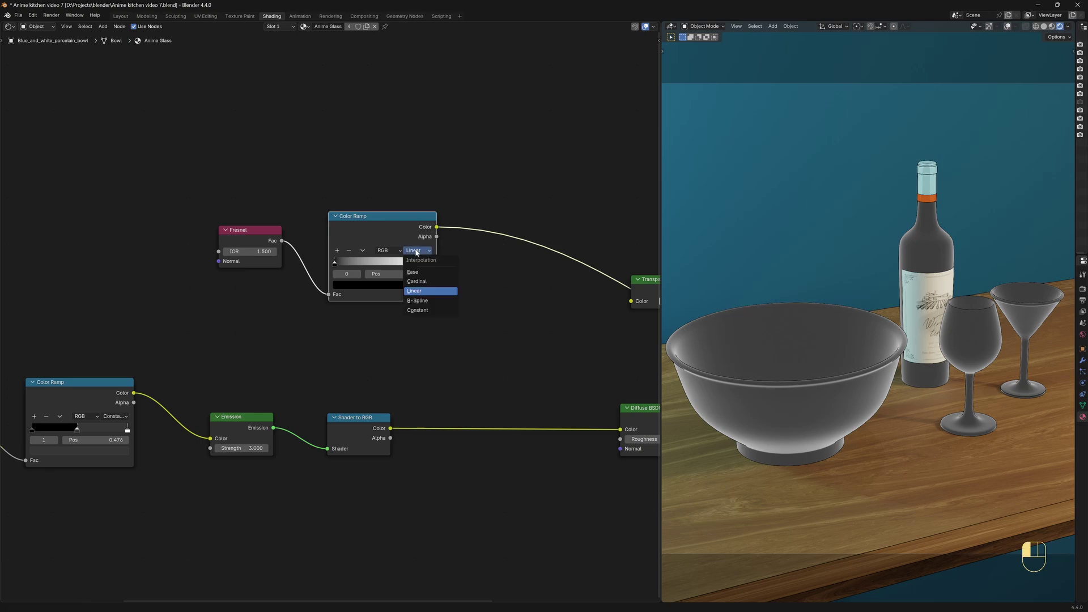
{"action": "left_click", "coordinate": [434, 311]}
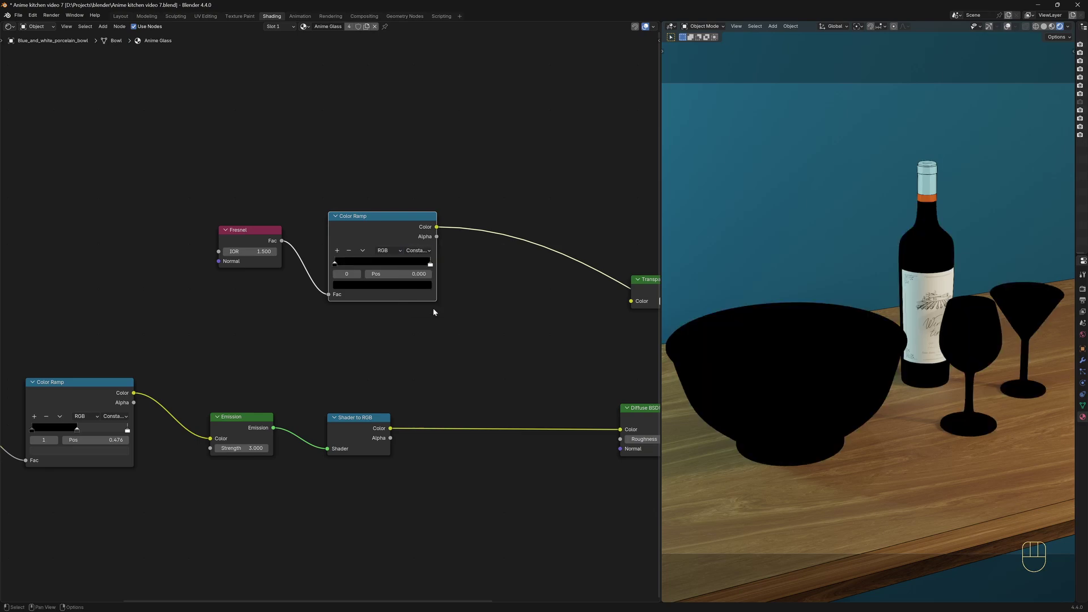
{"action": "left_click_drag", "start_coordinate": [430, 265], "coordinate": [337, 266]}
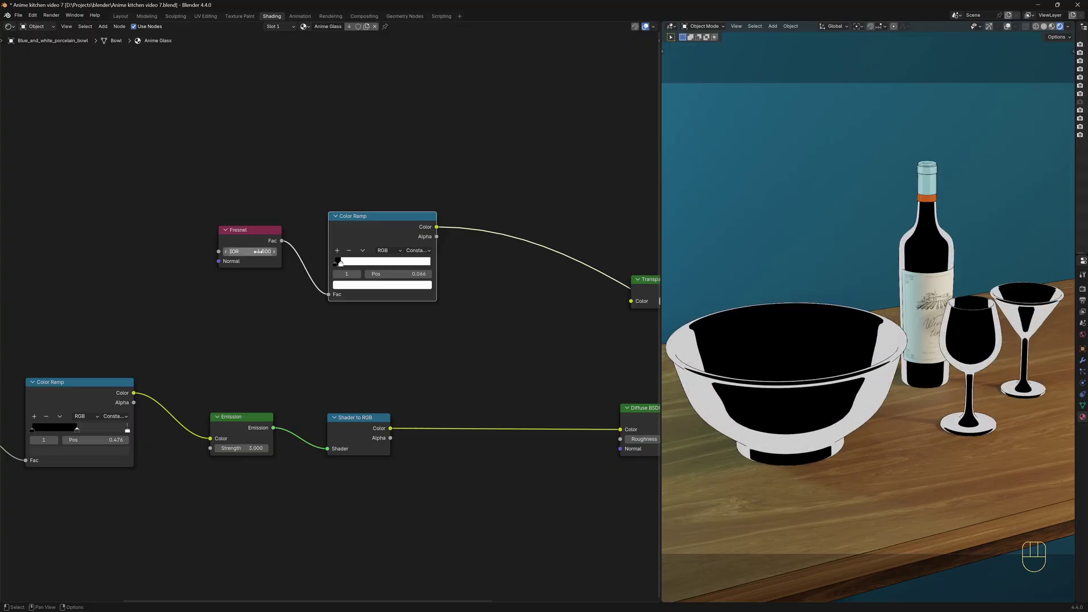
{"action": "mouse_move", "coordinate": [272, 253]}
{"action": "left_mouse_down", "text": "shift"}
{"action": "mouse_move", "coordinate": [217, 252]}
{"action": "mouse_move", "coordinate": [269, 264]}
{"action": "left_mouse_up", "text": "shift"}
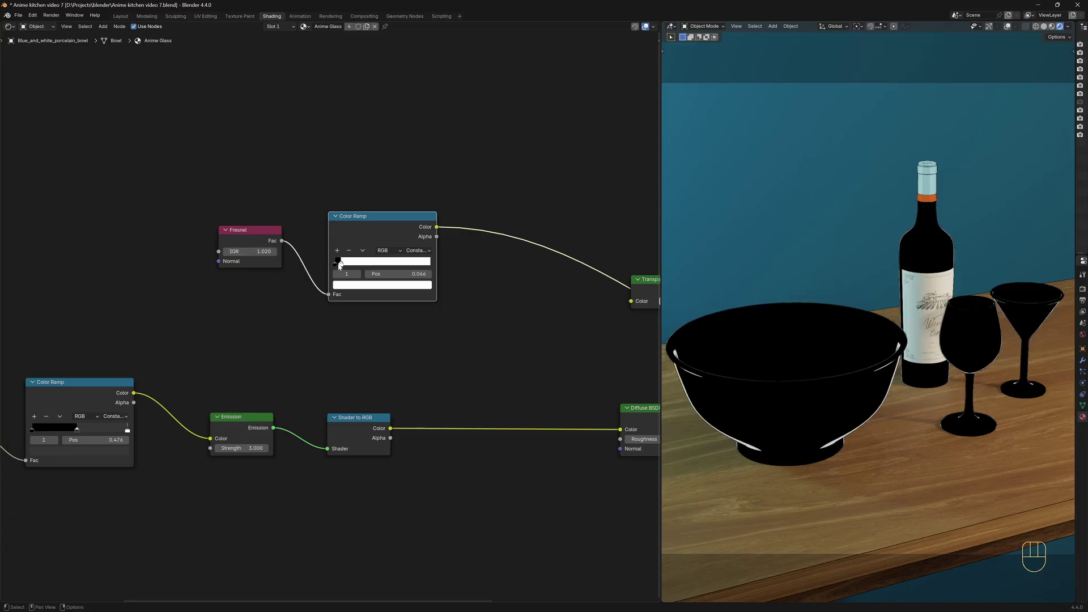
{"action": "left_click_drag", "start_coordinate": [339, 265], "coordinate": [337, 264]}
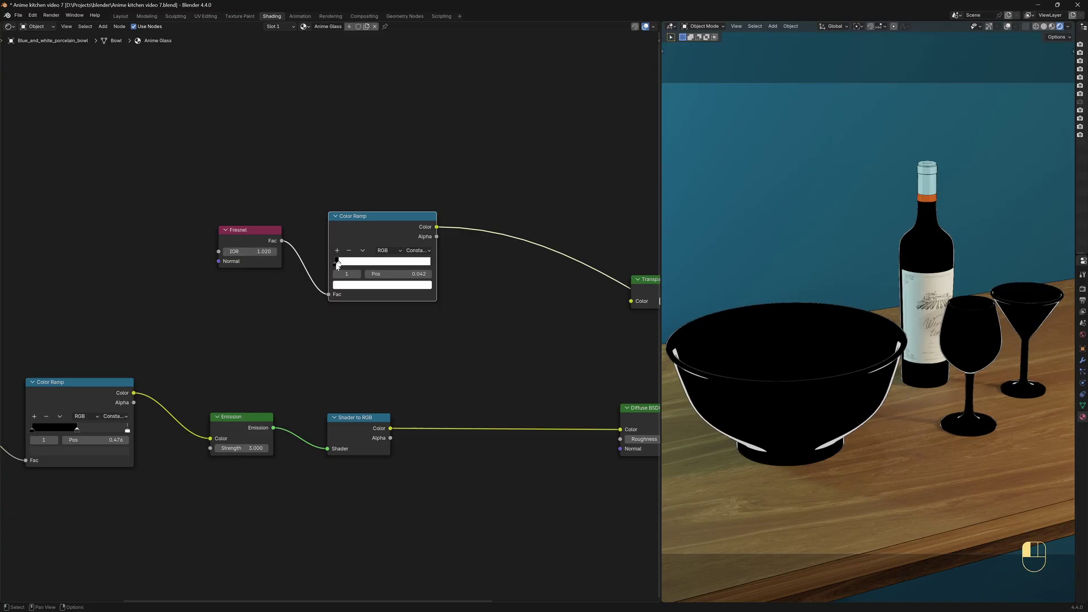
{"action": "double_click", "coordinate": [249, 252]}
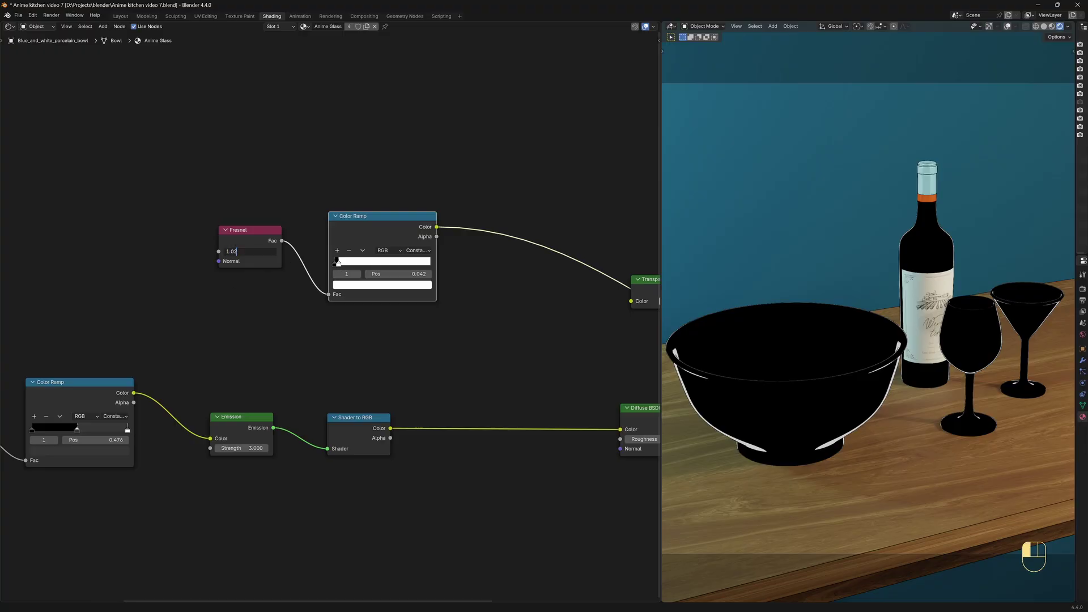
{"action": "key", "text": "Return"}
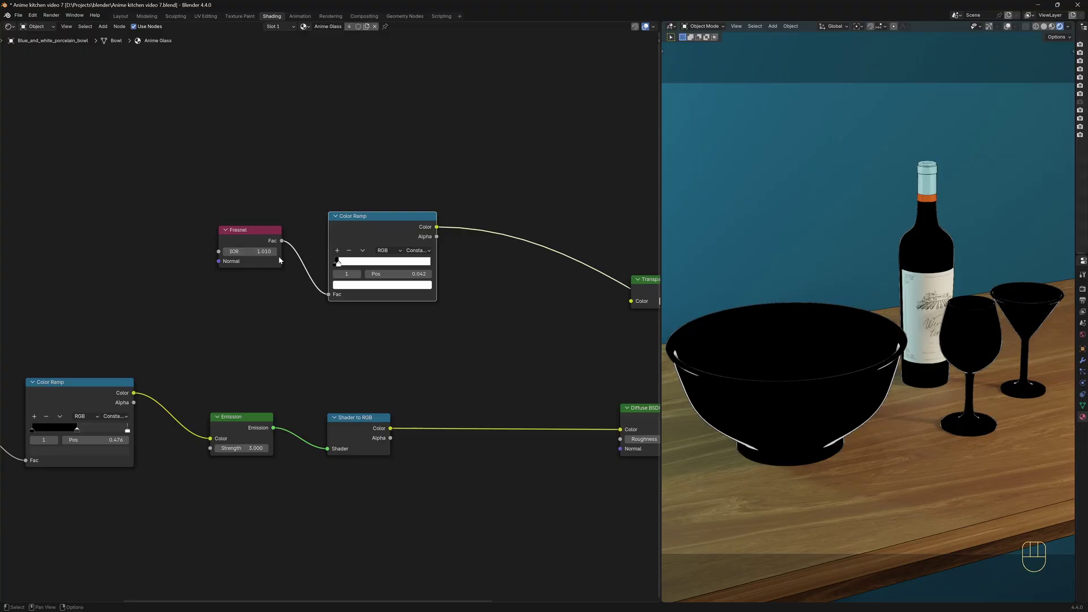
{"action": "scroll", "coordinate": [501, 328], "scroll_direction": "down", "scroll_amount": 3}
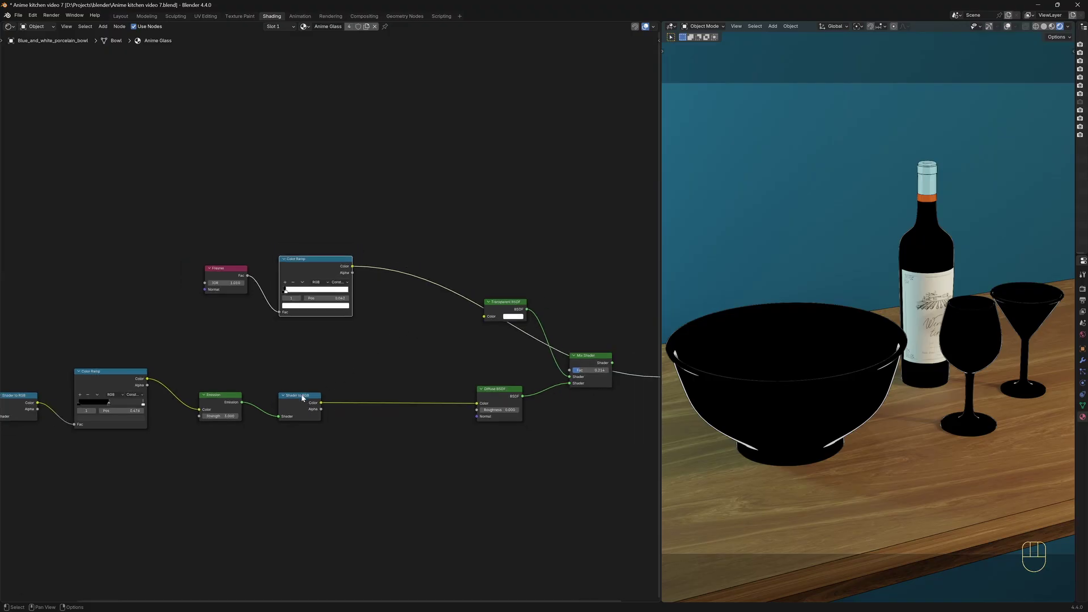
Step: Mix the rim Color Ramp with the Shader to RGB output in a new Mix node, then reposition it
{"action": "left_click", "coordinate": [317, 266], "text": "ctrl+shift"}
{"action": "right_click_drag", "start_coordinate": [299, 335], "coordinate": [302, 399], "text": "ctrl+shift"}
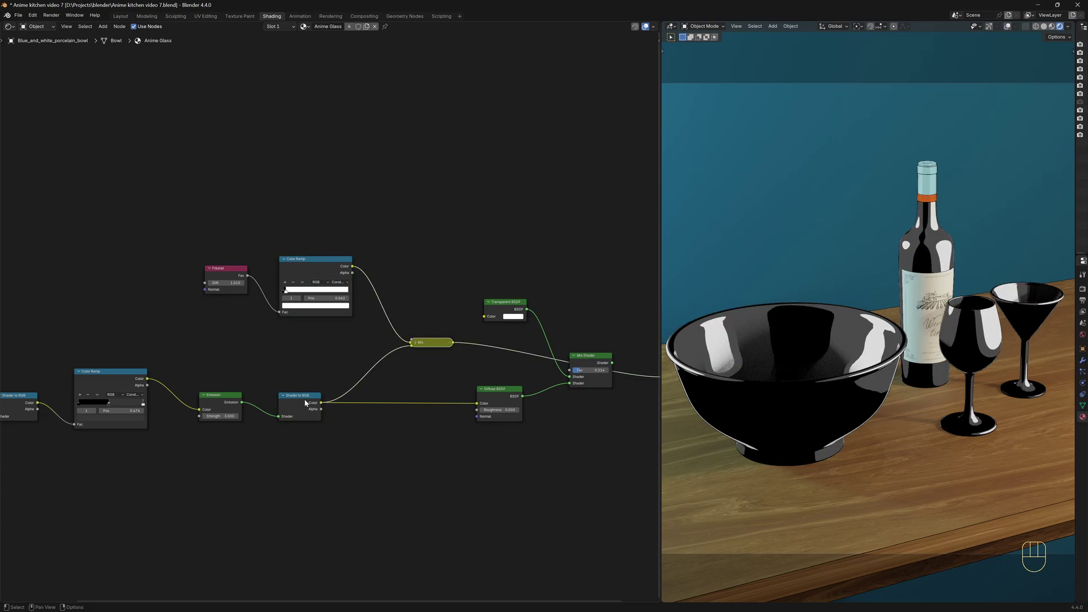
{"action": "left_click", "coordinate": [416, 343]}
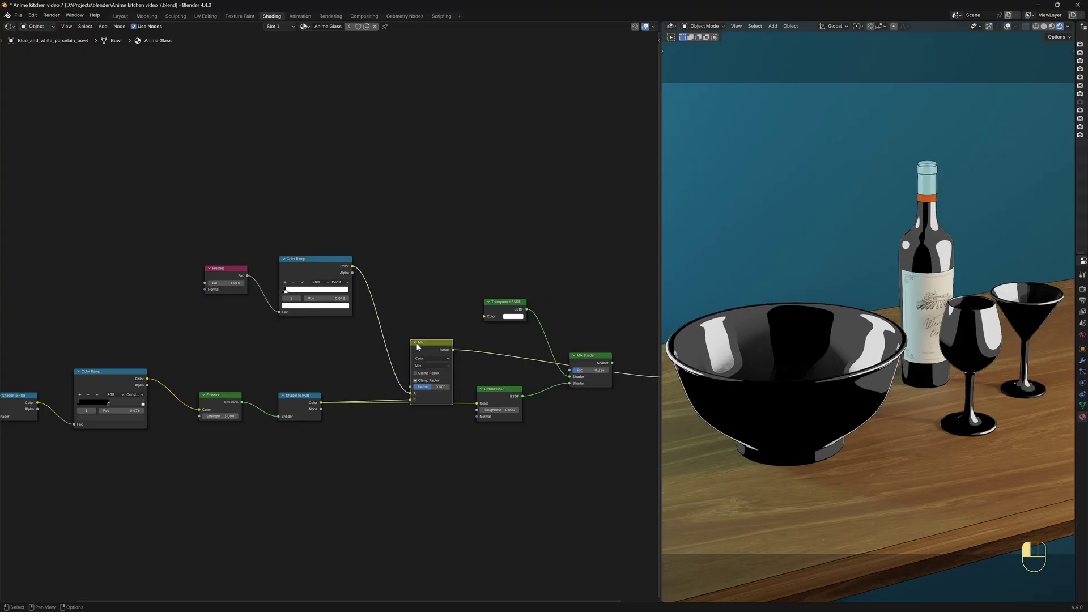
{"action": "left_click_drag", "start_coordinate": [428, 343], "coordinate": [492, 409]}
{"action": "scroll", "coordinate": [435, 318], "scroll_direction": "up", "scroll_amount": 1}
{"action": "scroll", "coordinate": [578, 451], "scroll_direction": "down", "scroll_amount": 5, "text": "ctrl"}
{"action": "left_click", "coordinate": [492, 375], "text": "ctrl+shift"}
{"action": "scroll", "coordinate": [441, 459], "scroll_direction": "up", "scroll_amount": 3, "text": "ctrl"}
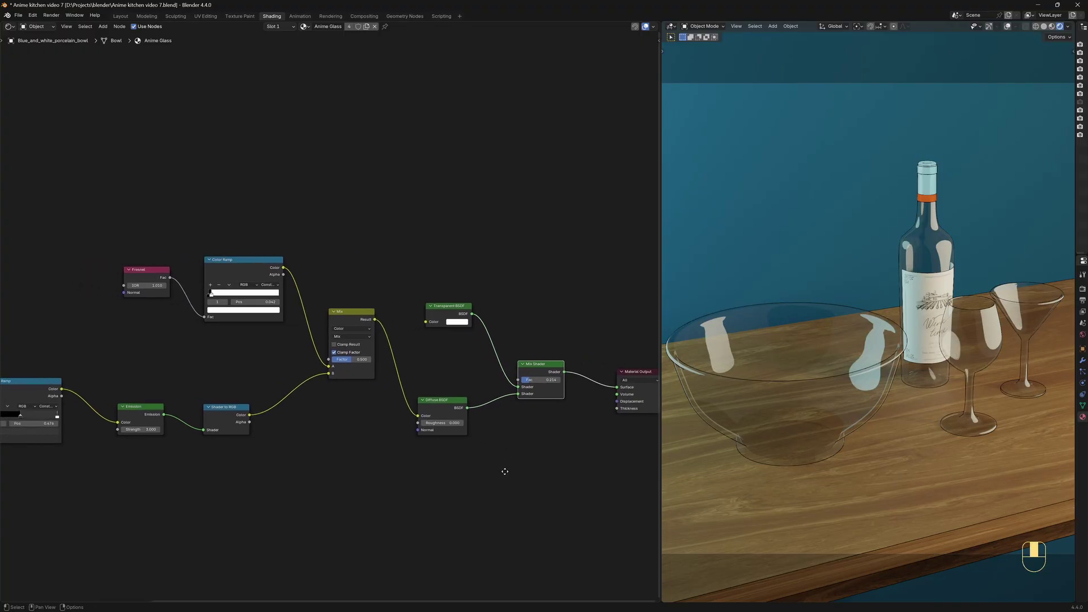
{"action": "scroll", "coordinate": [468, 374], "scroll_direction": "up", "scroll_amount": 3}
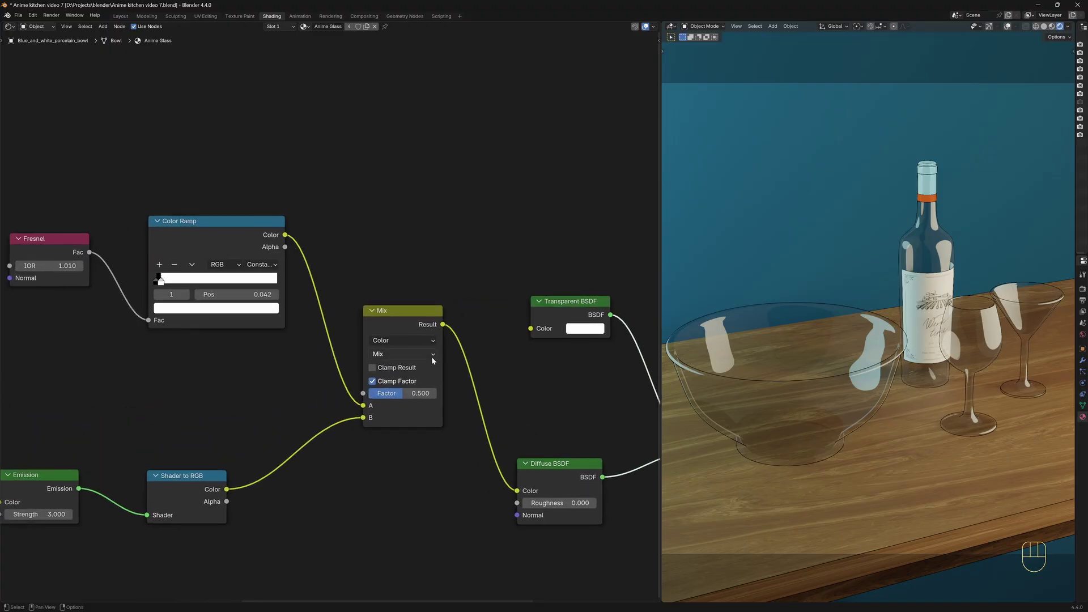
Step: Set the Mix node to Lighten with Factor 1.000
{"action": "left_click", "coordinate": [431, 355]}
{"action": "left_click", "coordinate": [407, 439]}
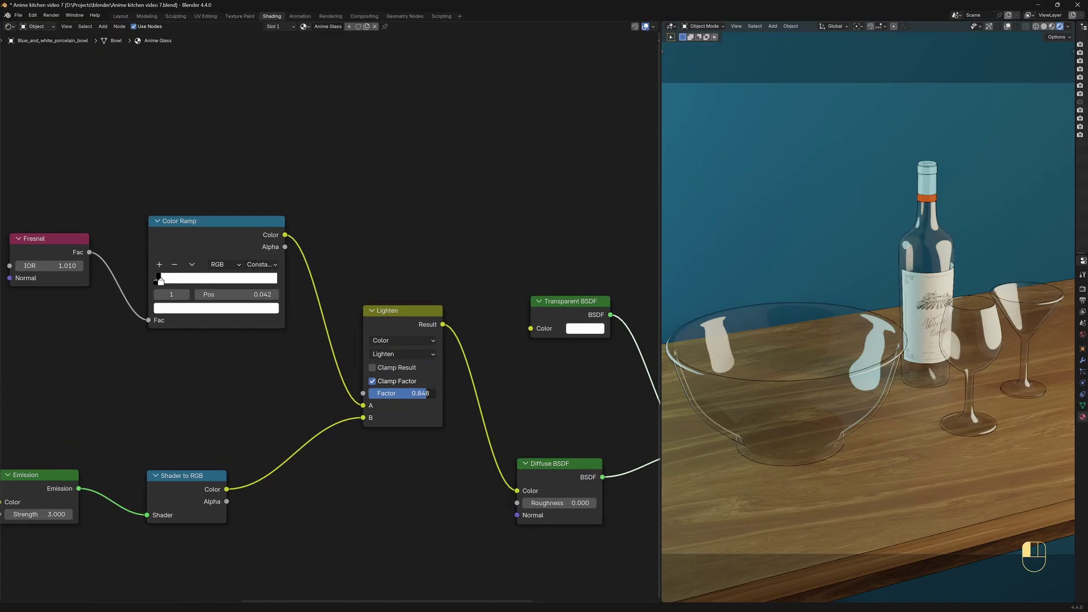
{"action": "left_click_drag", "start_coordinate": [412, 399], "coordinate": [435, 398]}
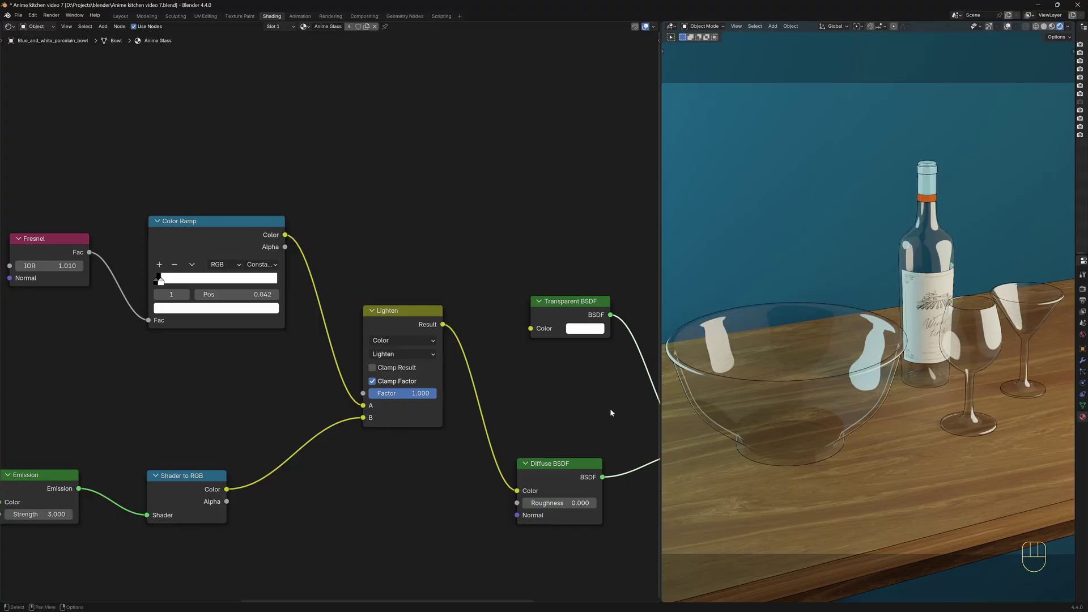
{"action": "middle_click_drag", "start_coordinate": [798, 418], "coordinate": [867, 387]}
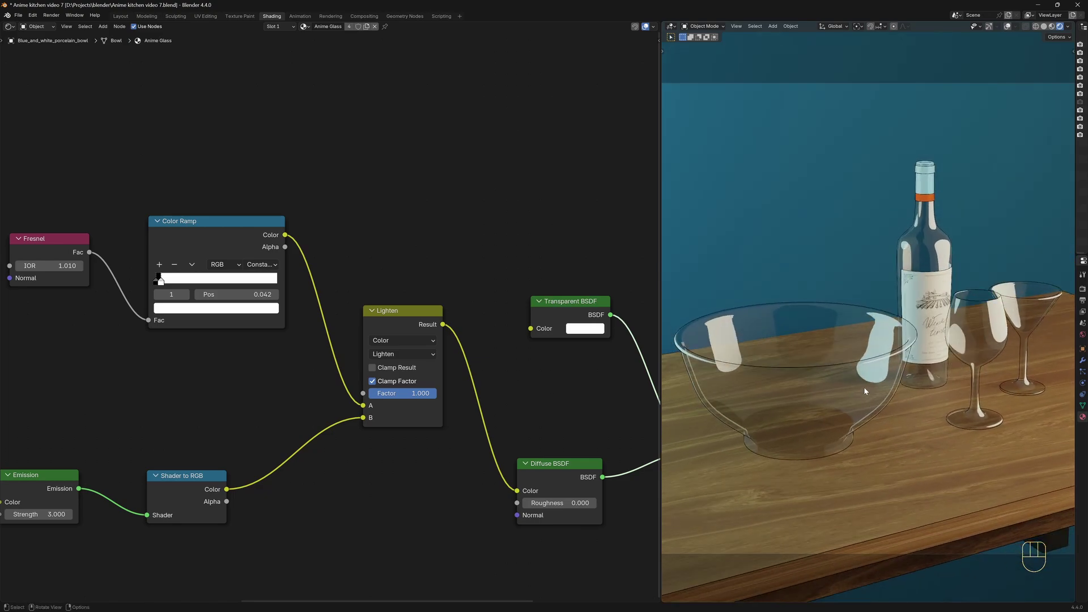
Step: Pan and zoom the node editor to bring the Glossy BSDF node into view
{"action": "scroll", "coordinate": [373, 266], "scroll_direction": "down", "scroll_amount": 4}
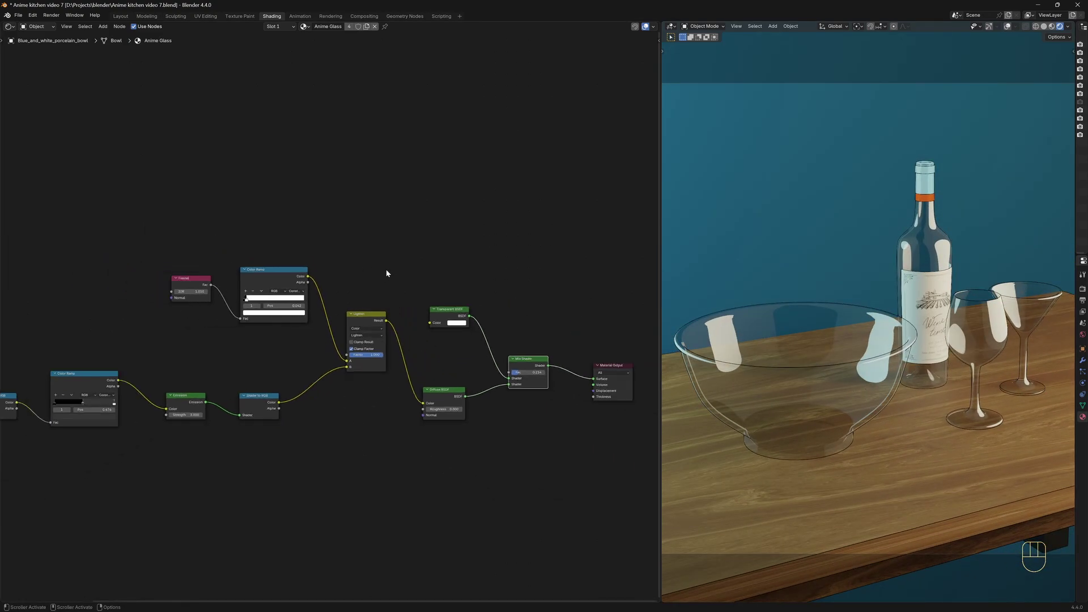
{"action": "middle_click_drag", "start_coordinate": [386, 270], "coordinate": [456, 260]}
{"action": "scroll", "coordinate": [453, 261], "scroll_direction": "down", "scroll_amount": 3}
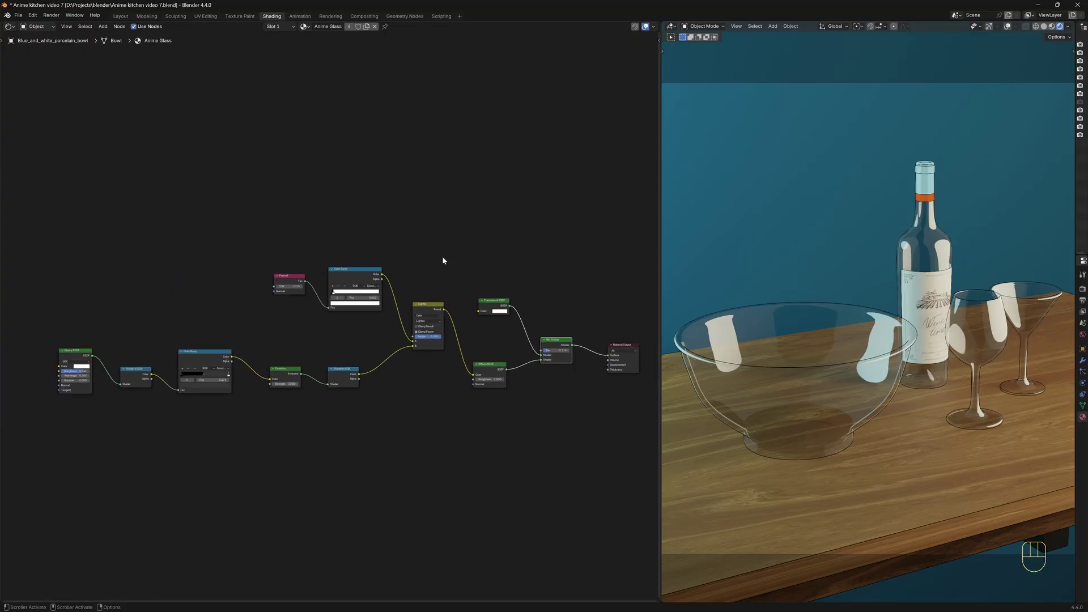
{"action": "scroll", "coordinate": [430, 257], "scroll_direction": "up", "scroll_amount": 2}
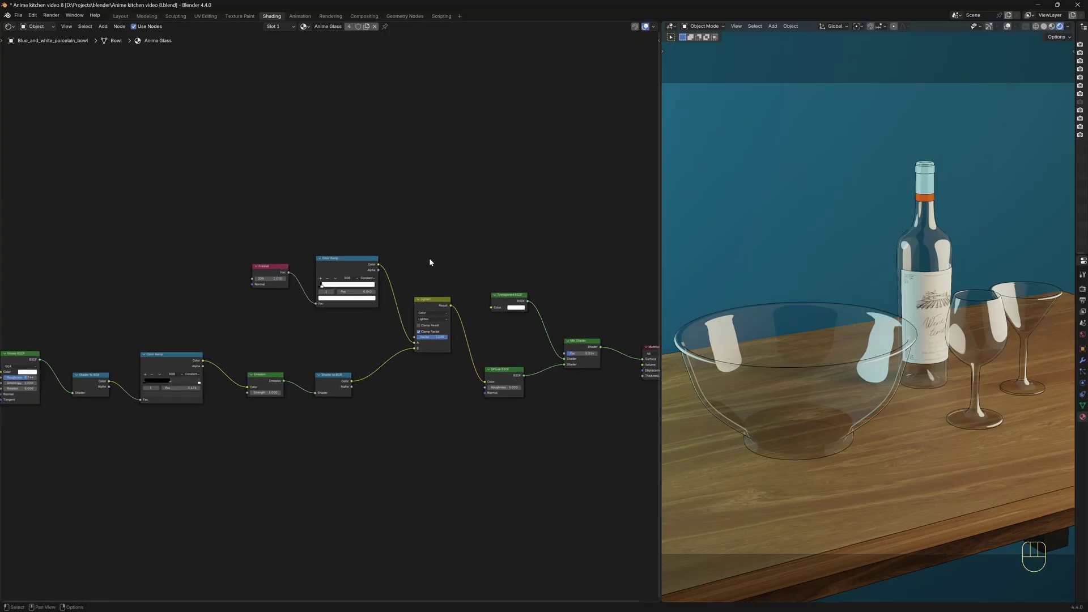
{"action": "middle_click_drag", "start_coordinate": [369, 229], "coordinate": [405, 270]}
{"action": "scroll", "coordinate": [412, 249], "scroll_direction": "up", "scroll_amount": 1}
{"action": "middle_click_drag", "start_coordinate": [202, 275], "coordinate": [245, 250]}
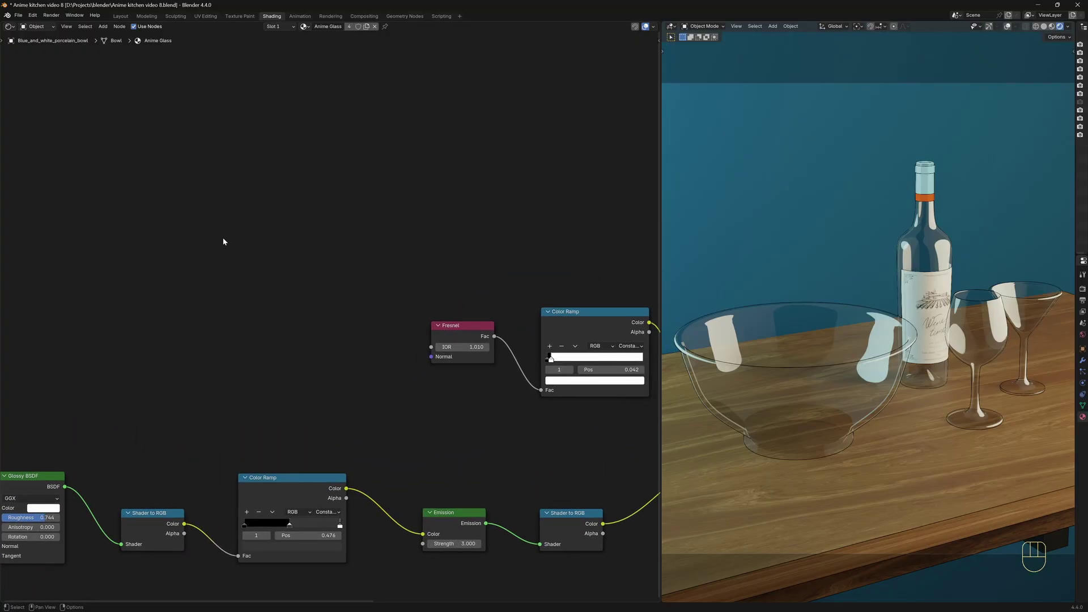
Step: Add a Noise Texture node to the tree
{"action": "key", "text": "shift+a"}
{"action": "left_click", "coordinate": [219, 235]}
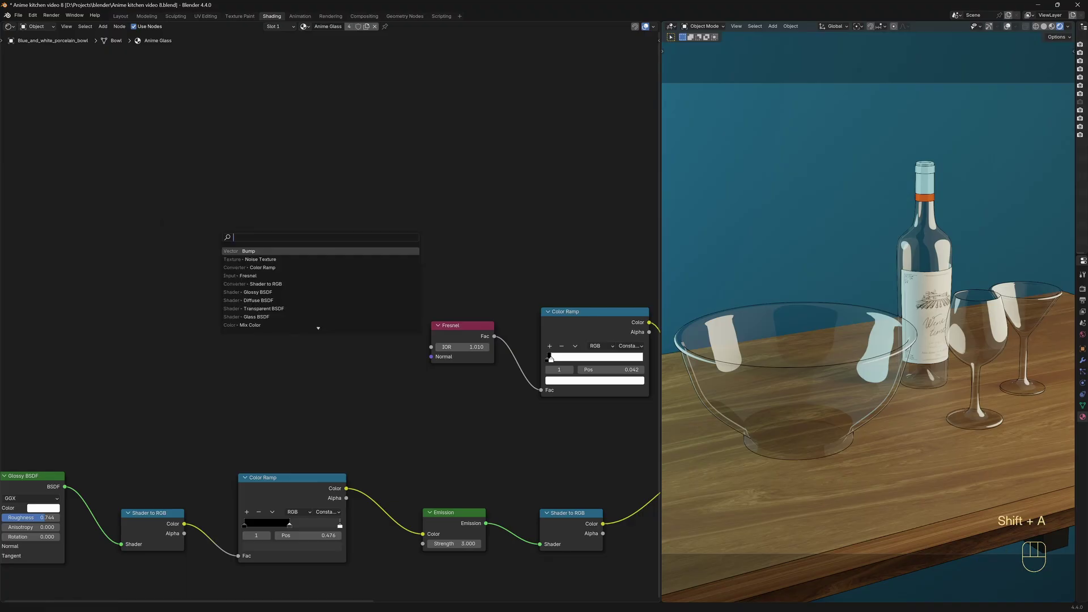
{"action": "type", "text": "noise"}
{"action": "key", "text": "Down"}
{"action": "key", "text": "Down"}
{"action": "key", "text": "Return"}
{"action": "left_click", "coordinate": [168, 233]}
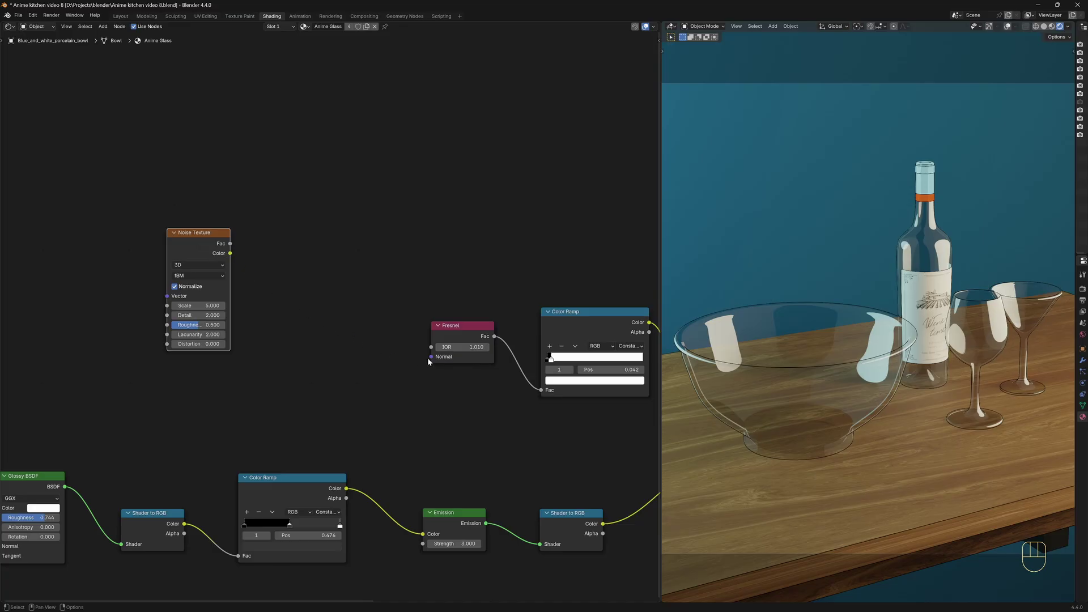
Step: Add a Bump node, feeding Noise Color into Bump Height and Bump Normal into Fresnel Normal
{"action": "key", "text": "shift+a"}
{"action": "left_click", "coordinate": [287, 297]}
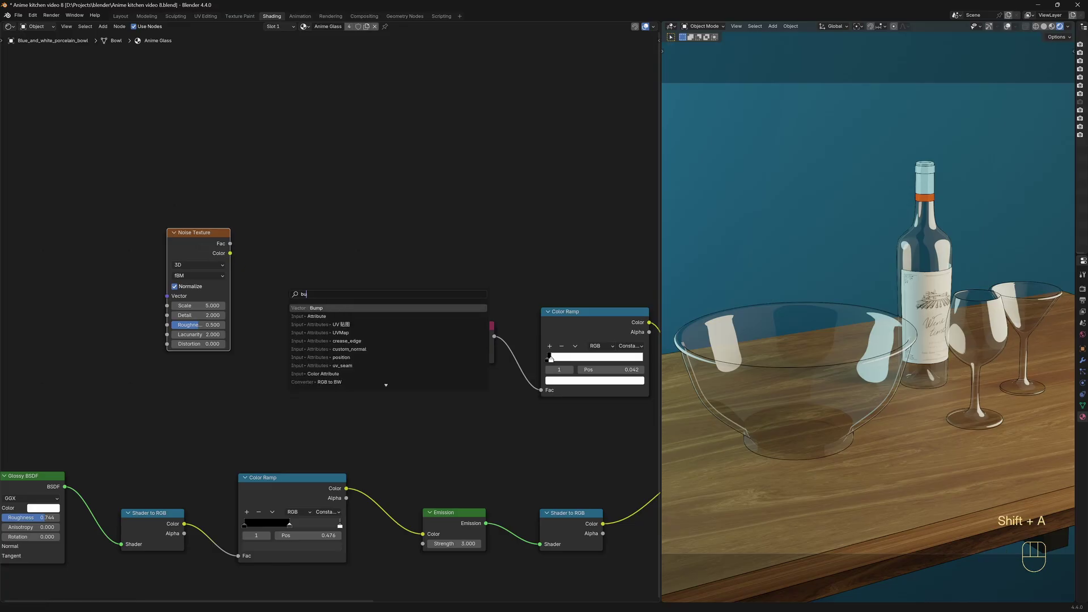
{"action": "left_click", "coordinate": [315, 316]}
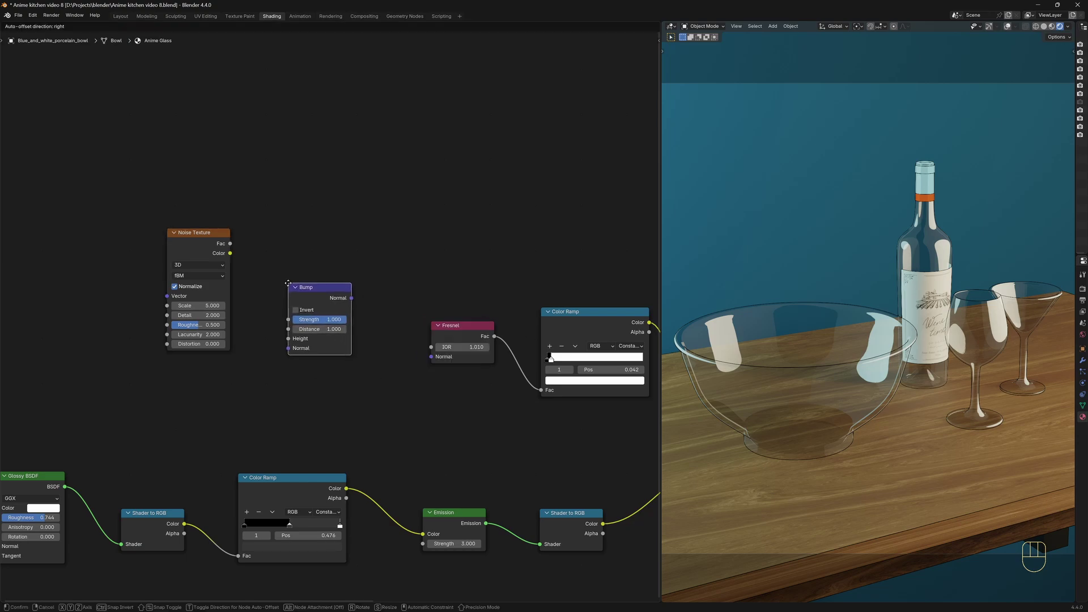
{"action": "left_click", "coordinate": [288, 283]}
{"action": "left_click_drag", "start_coordinate": [230, 256], "coordinate": [289, 343]}
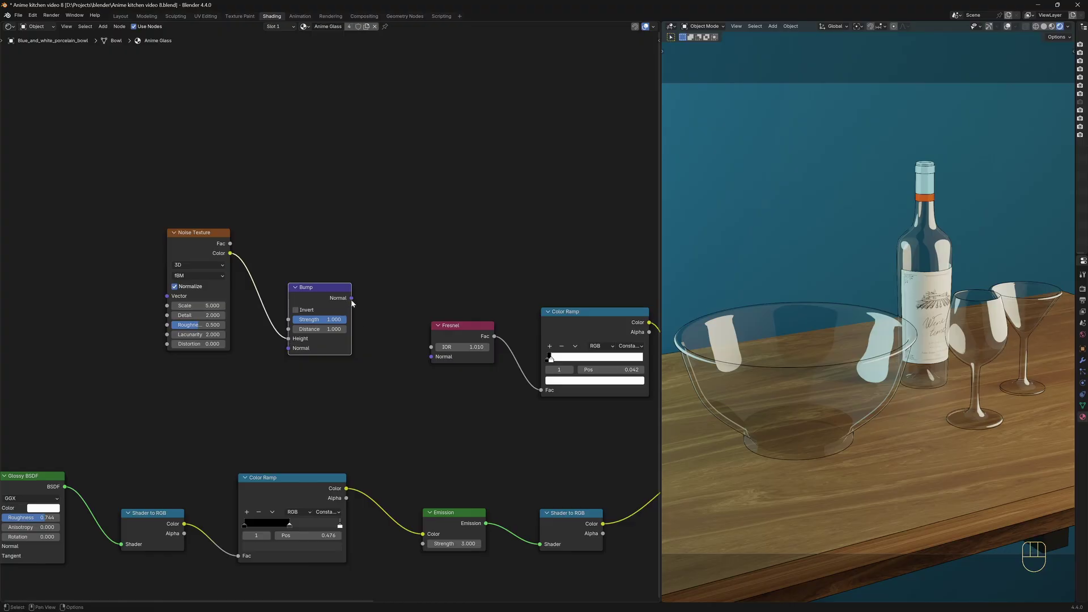
{"action": "left_click_drag", "start_coordinate": [351, 298], "coordinate": [360, 313]}
{"action": "left_click_drag", "start_coordinate": [386, 373], "coordinate": [427, 361]}
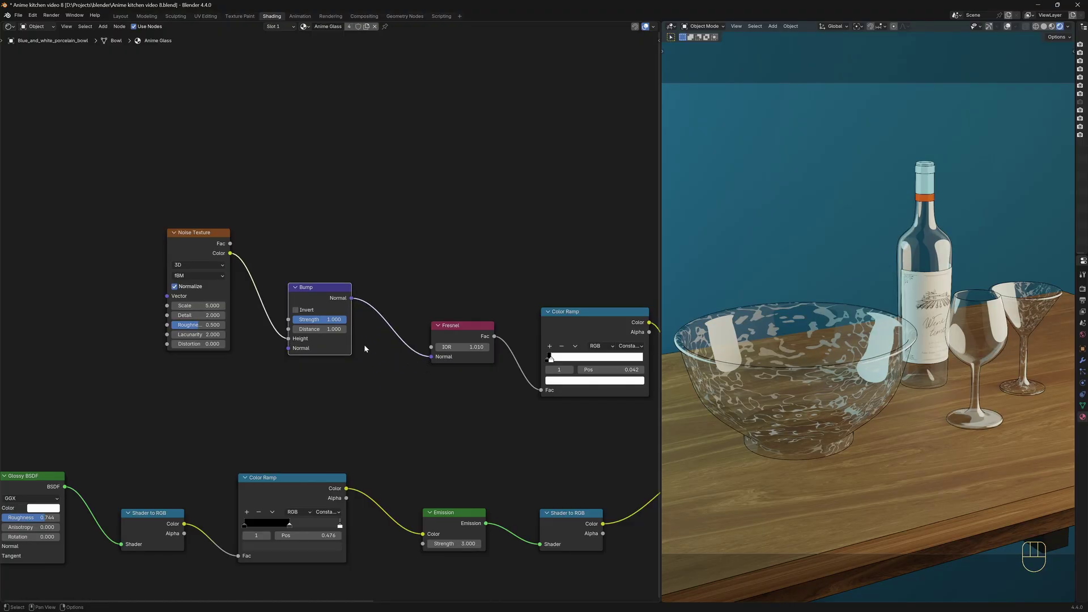
Step: Set Bump Strength to 0.067 and Noise Texture Scale to 1.100
{"action": "left_click_drag", "start_coordinate": [339, 320], "coordinate": [302, 321]}
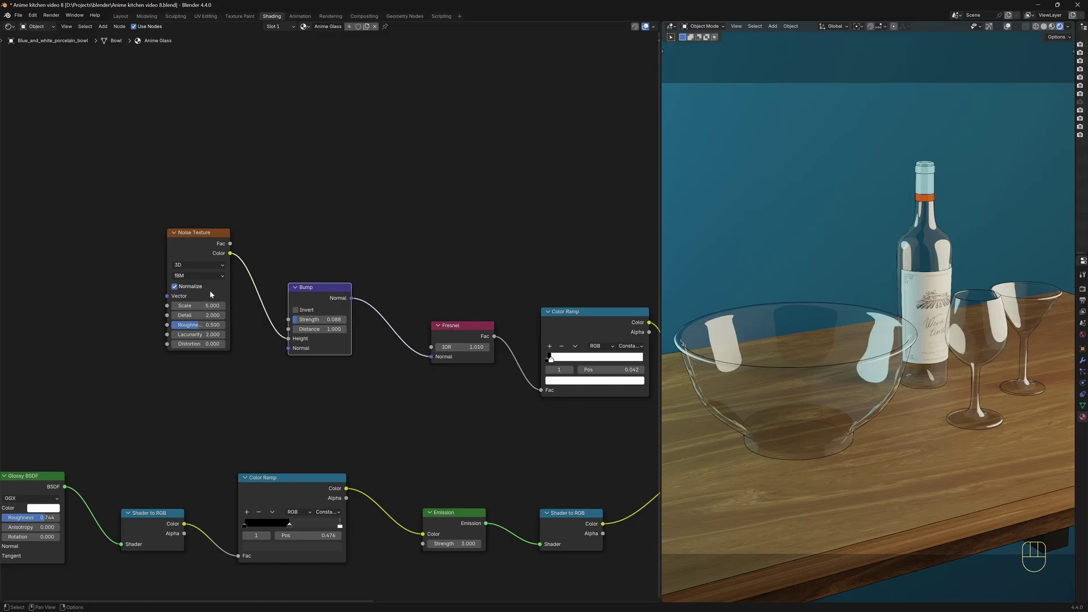
{"action": "left_click_drag", "start_coordinate": [211, 305], "coordinate": [211, 306]}
{"action": "middle_click_drag", "start_coordinate": [786, 419], "coordinate": [798, 396]}
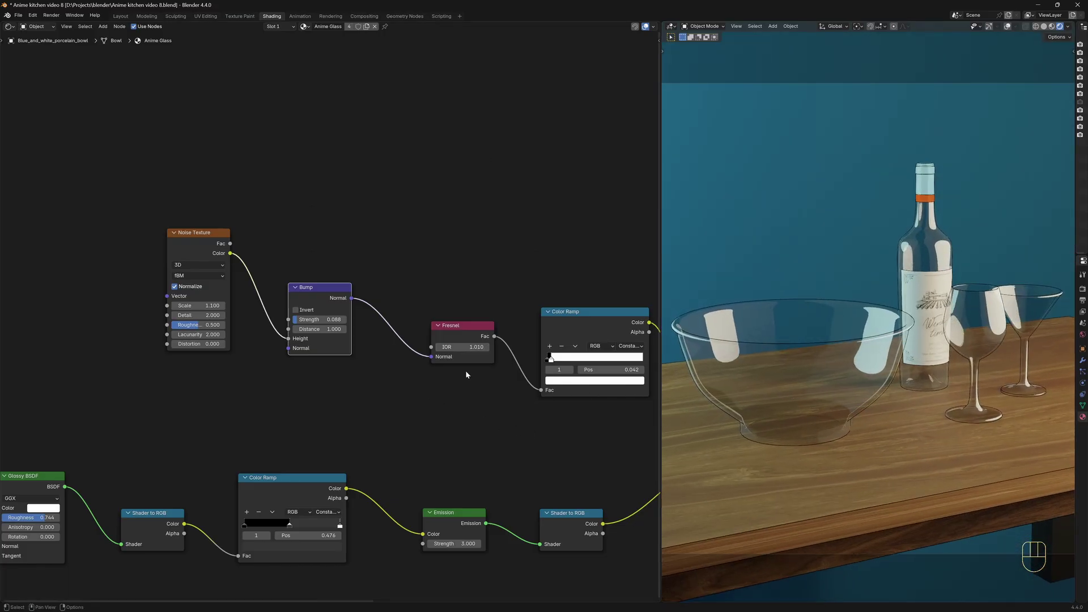
{"action": "left_click_drag", "start_coordinate": [318, 323], "coordinate": [321, 320]}
{"action": "scroll", "coordinate": [394, 397], "scroll_direction": "down", "scroll_amount": 1}
Step: Settle the Bump Strength at 0.067 and zoom out to the whole node tree
{"action": "middle_click_drag", "start_coordinate": [395, 397], "coordinate": [440, 383]}
{"action": "scroll", "coordinate": [472, 383], "scroll_direction": "down", "scroll_amount": 1}
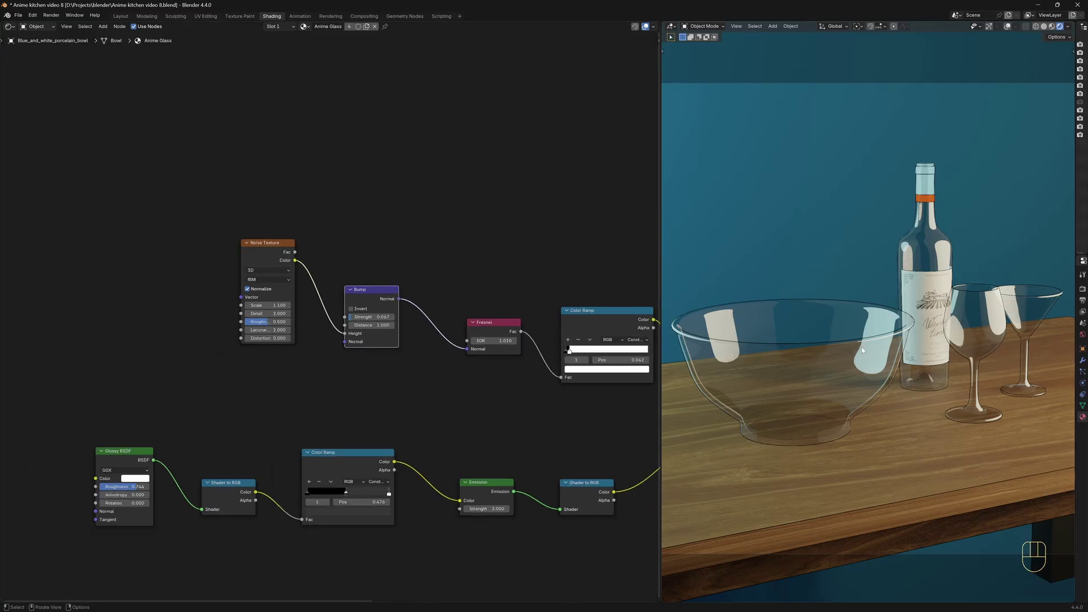
{"action": "middle_click_drag", "start_coordinate": [204, 190], "coordinate": [279, 182]}
{"action": "scroll", "coordinate": [271, 189], "scroll_direction": "down", "scroll_amount": 1}
Step: Duplicate the Noise Texture and Bump nodes and link the copied Bump Normal to Glossy BSDF Normal
{"action": "left_click_drag", "start_coordinate": [282, 163], "coordinate": [555, 346]}
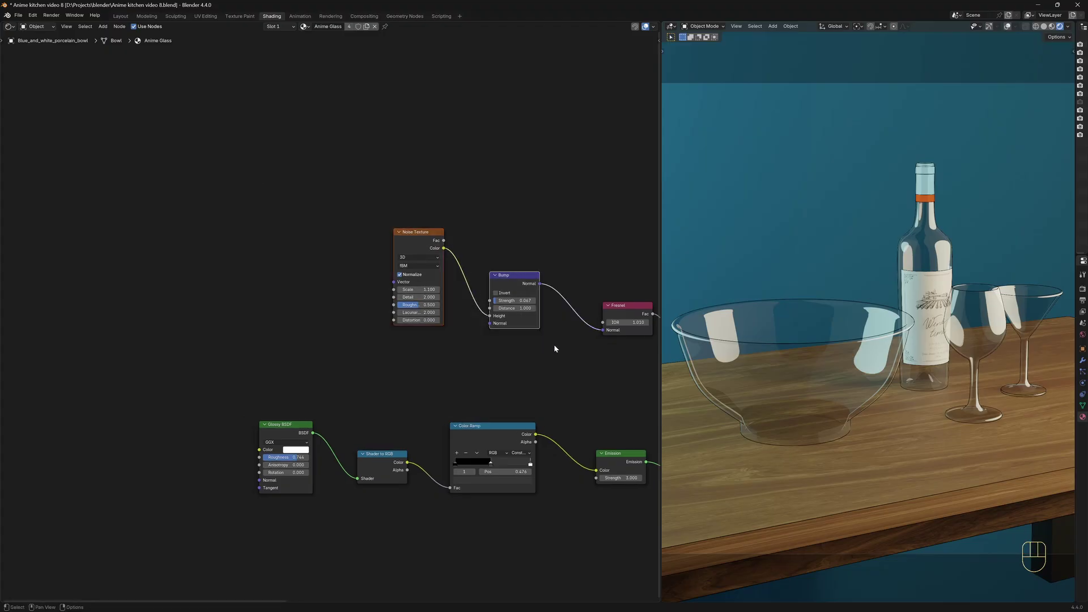
{"action": "key", "text": "shift+d"}
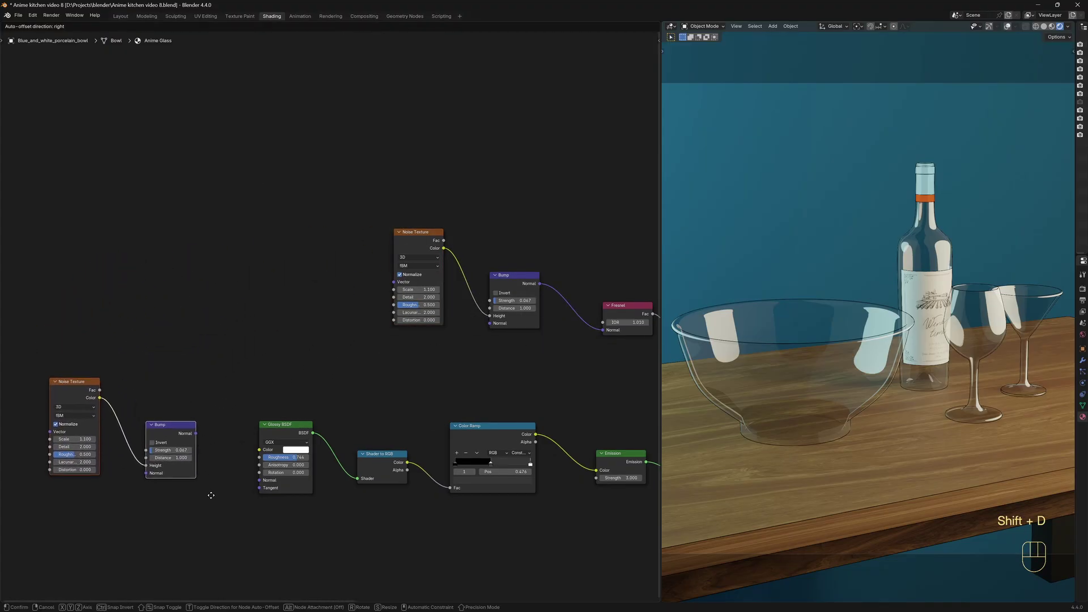
{"action": "left_click", "coordinate": [238, 510]}
{"action": "middle_click_drag", "start_coordinate": [242, 512], "coordinate": [445, 405]}
{"action": "scroll", "coordinate": [401, 446], "scroll_direction": "up", "scroll_amount": 1}
{"action": "scroll", "coordinate": [401, 446], "scroll_direction": "up", "scroll_amount": 1}
{"action": "left_click_drag", "start_coordinate": [352, 373], "coordinate": [410, 420]}
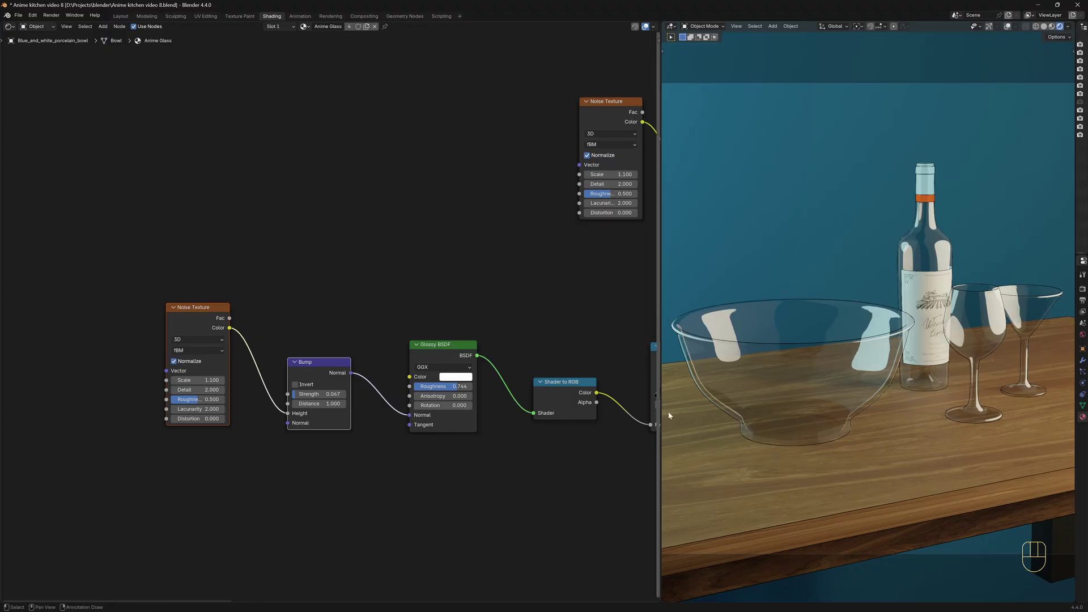
{"action": "middle_click_drag", "start_coordinate": [756, 349], "coordinate": [756, 351]}
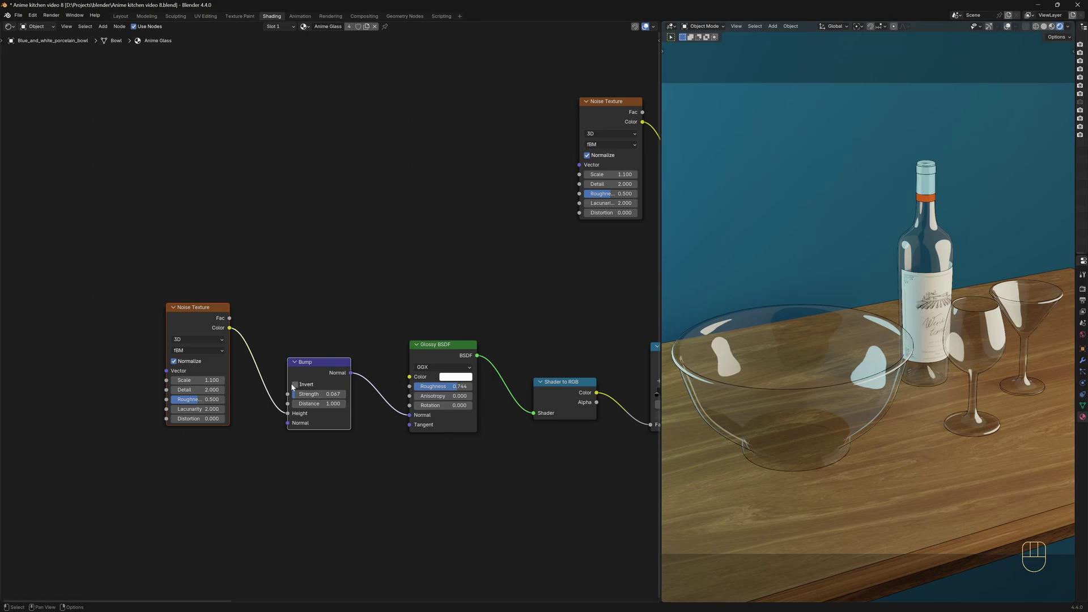
Step: Switch the lower Noise Texture to 4D and raise its W value
{"action": "left_click", "coordinate": [210, 343]}
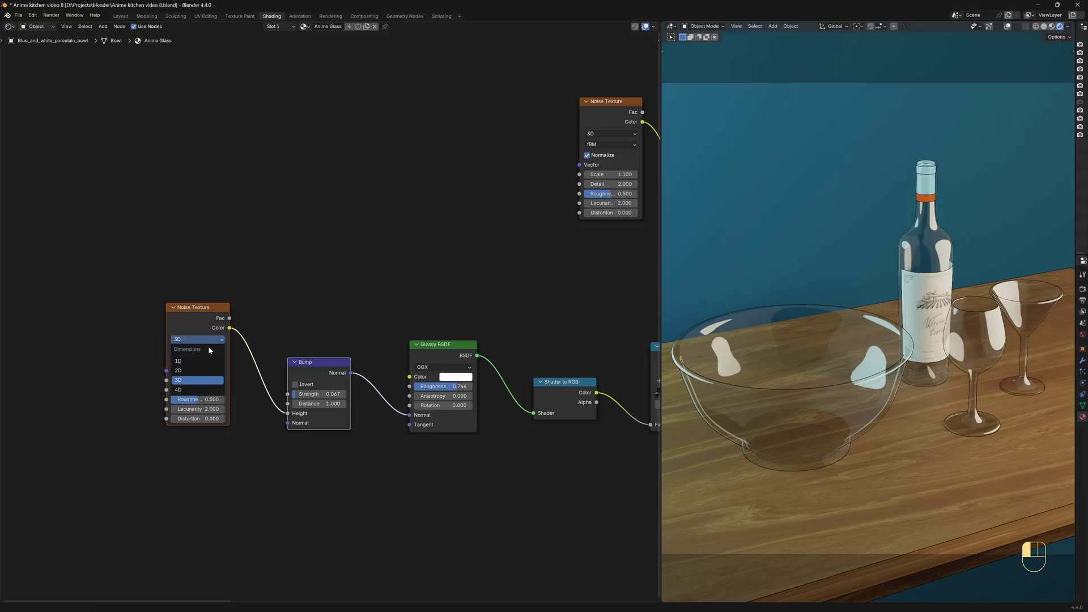
{"action": "left_click", "coordinate": [193, 388]}
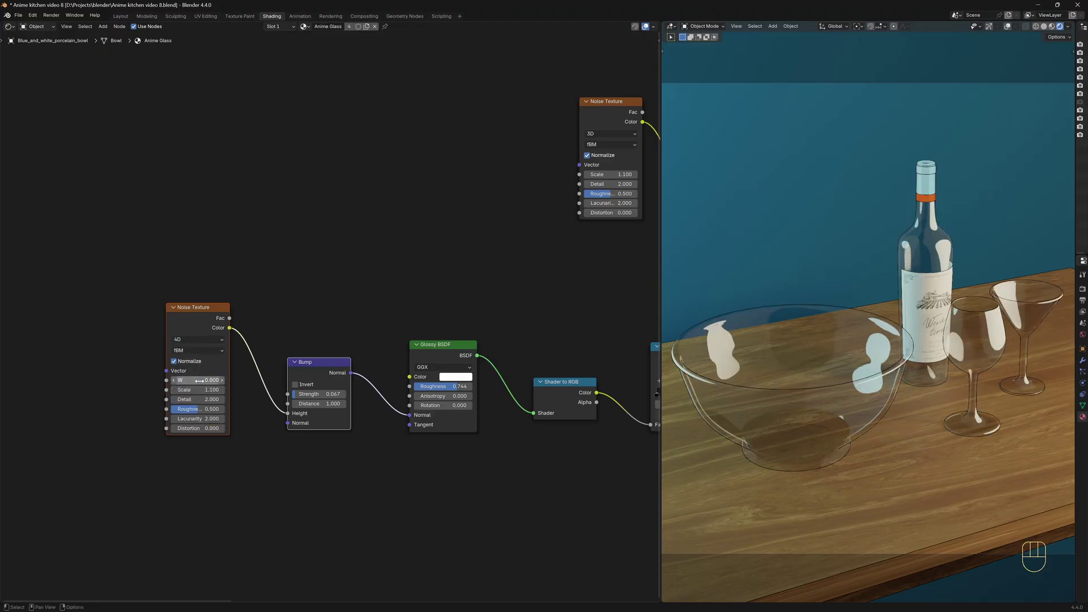
{"action": "left_click", "coordinate": [192, 381]}
{"action": "left_click_drag", "start_coordinate": [192, 380], "coordinate": [272, 381]}
{"action": "left_click", "coordinate": [319, 393], "text": "shift"}
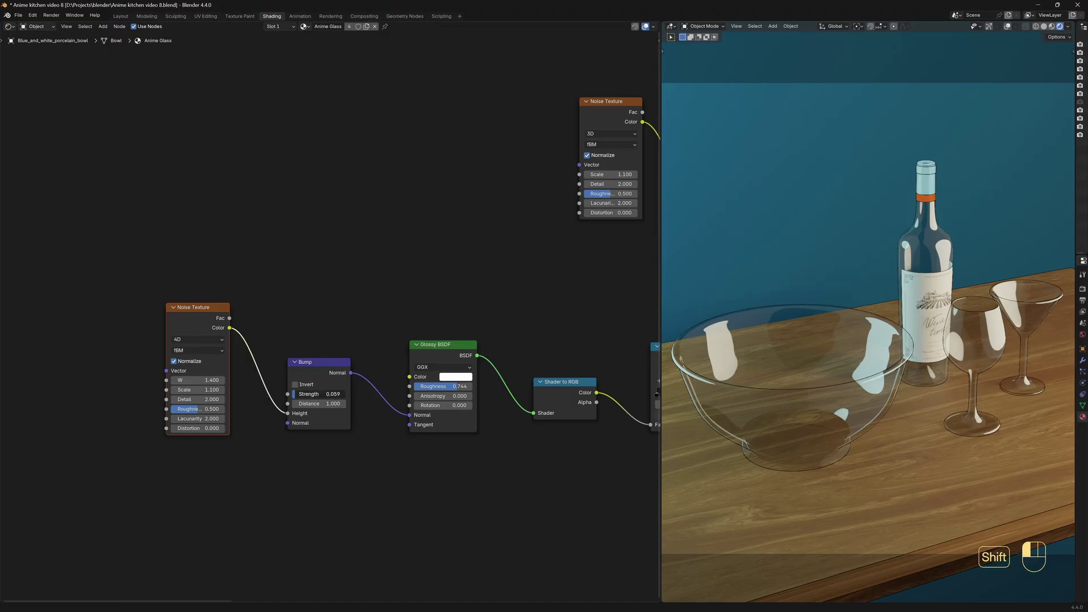
Step: Zoom out and center the whole node tree in view
{"action": "scroll", "coordinate": [408, 459], "scroll_direction": "down", "scroll_amount": 2}
{"action": "scroll", "coordinate": [456, 460], "scroll_direction": "down", "scroll_amount": 1}
{"action": "middle_click_drag", "start_coordinate": [437, 452], "coordinate": [341, 440]}
{"action": "scroll", "coordinate": [457, 440], "scroll_direction": "down", "scroll_amount": 1}
{"action": "scroll", "coordinate": [492, 431], "scroll_direction": "down", "scroll_amount": 1}
{"action": "middle_click_drag", "start_coordinate": [492, 431], "coordinate": [430, 435]}
{"action": "scroll", "coordinate": [468, 431], "scroll_direction": "up", "scroll_amount": 1}
{"action": "scroll", "coordinate": [447, 434], "scroll_direction": "up", "scroll_amount": 1}
Step: Save a new numbered version and group every node except Material Output with Ctrl+G
{"action": "key", "text": "ctrl+alt+s"}
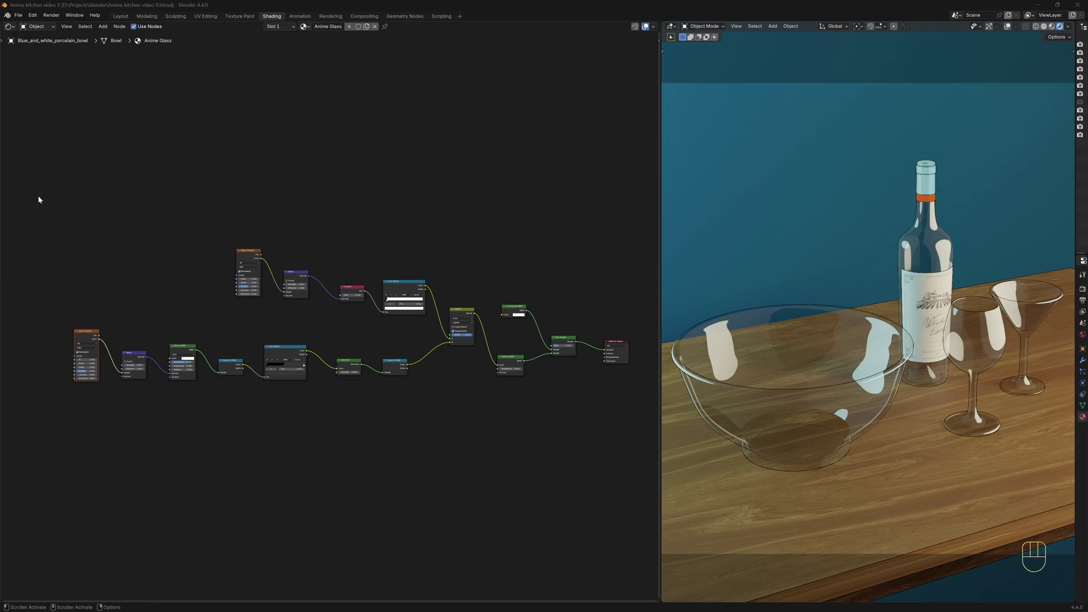
{"action": "left_click_drag", "start_coordinate": [36, 199], "coordinate": [583, 442]}
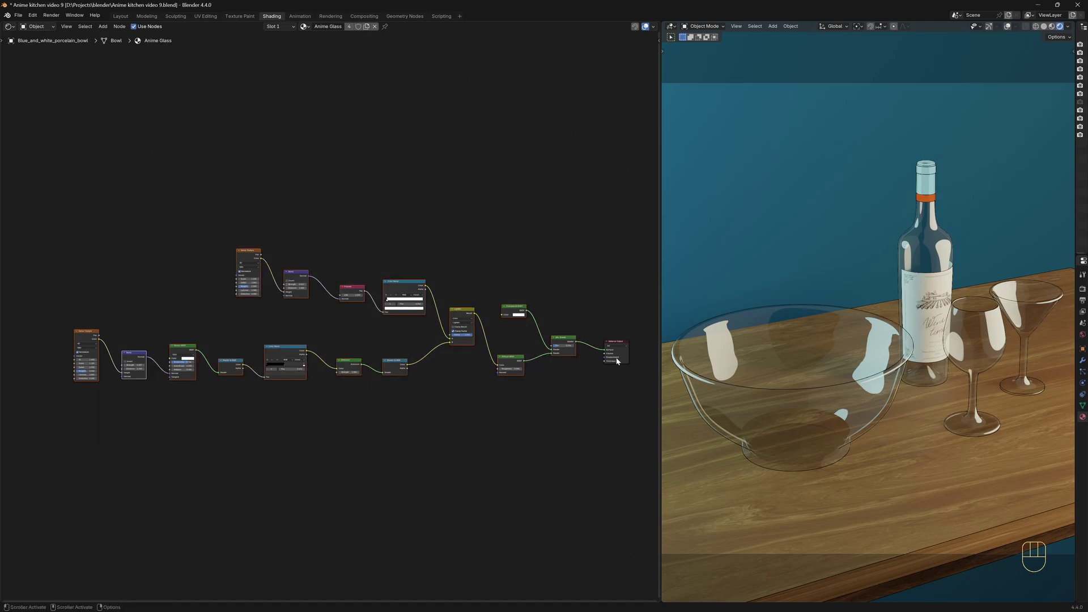
{"action": "key", "text": "ctrl"}
{"action": "key", "text": "ctrl+g"}
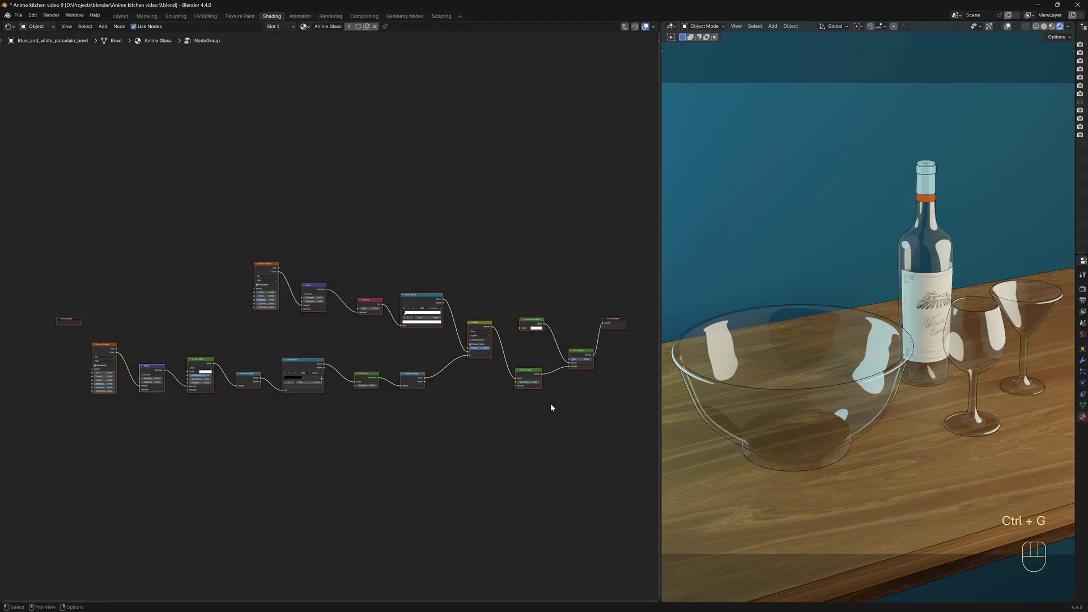
Step: Move the Group Input node below the shader chain inside the group
{"action": "left_click", "coordinate": [467, 452]}
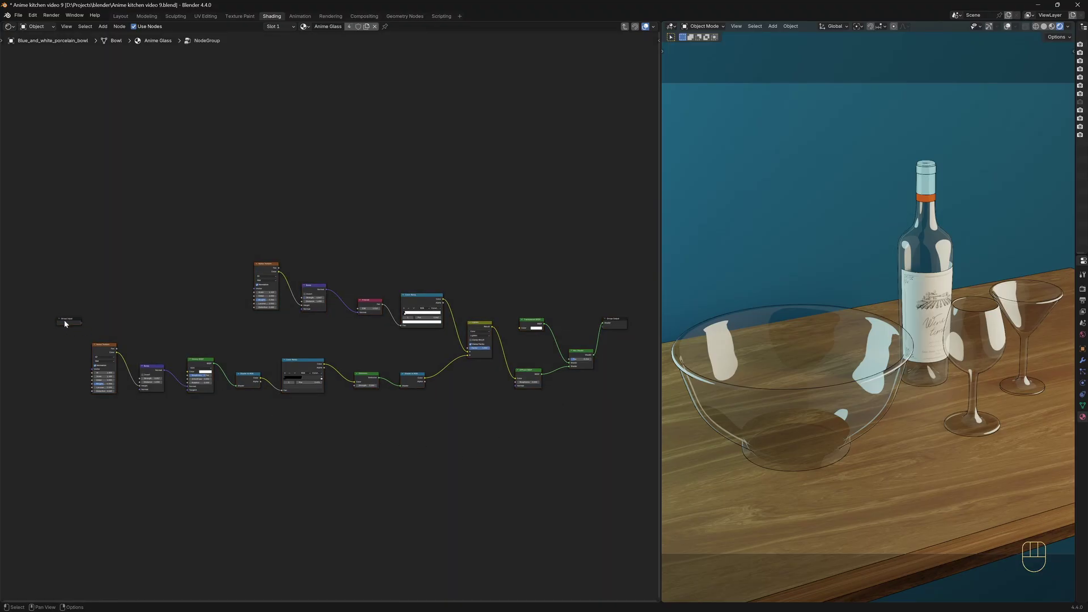
{"action": "left_click_drag", "start_coordinate": [65, 323], "coordinate": [458, 414]}
{"action": "middle_click_drag", "start_coordinate": [532, 424], "coordinate": [399, 413]}
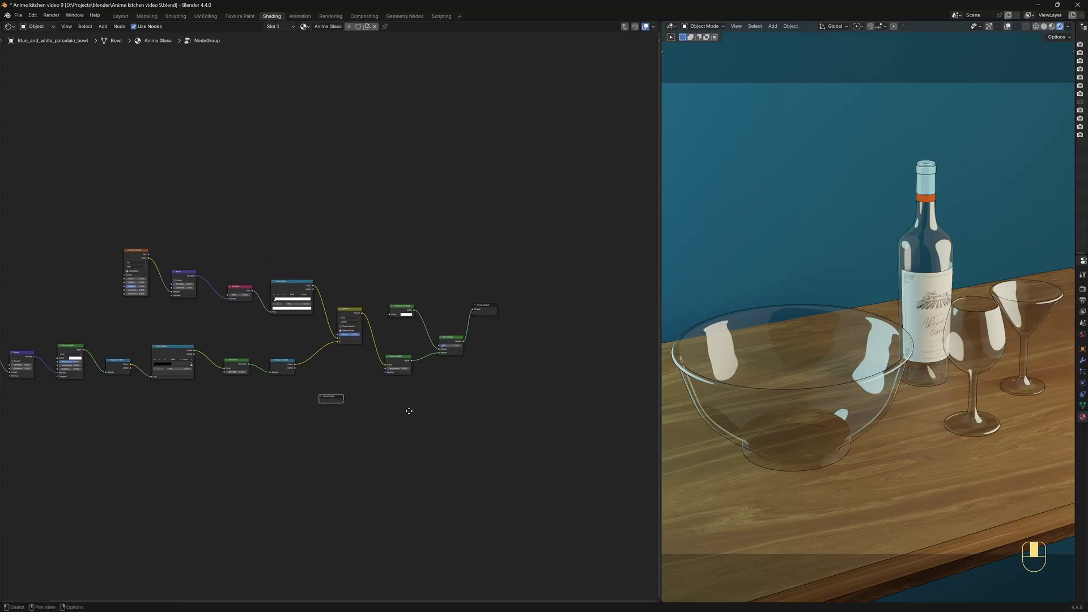
{"action": "scroll", "coordinate": [414, 412], "scroll_direction": "up", "scroll_amount": 4}
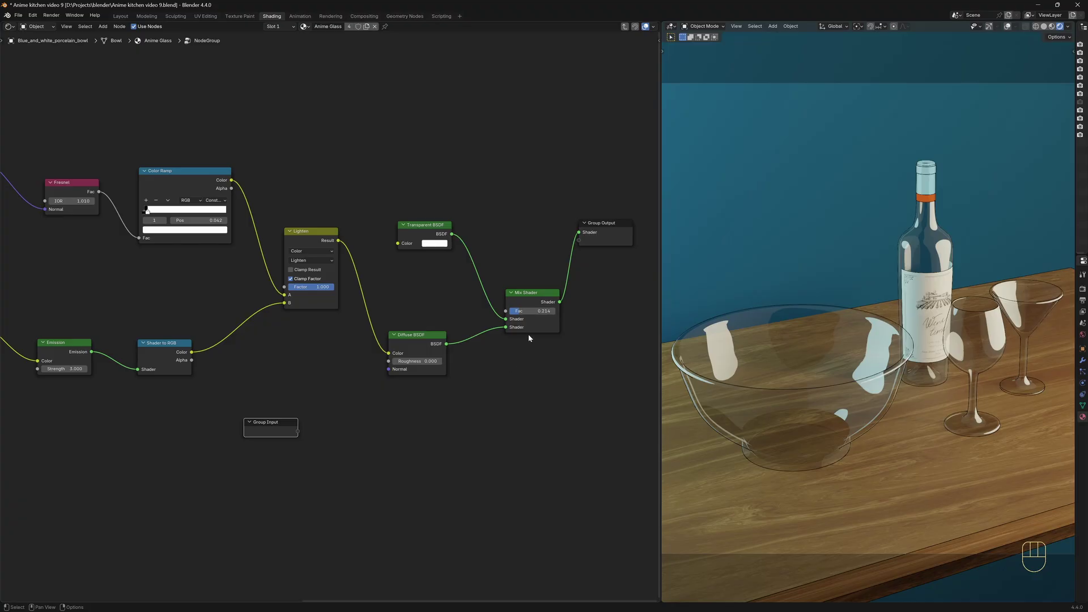
Step: Expose Mix Shader Fac, Transparent BSDF Color and Emission Strength as group inputs
{"action": "left_click_drag", "start_coordinate": [531, 316], "coordinate": [531, 315], "text": "shift"}
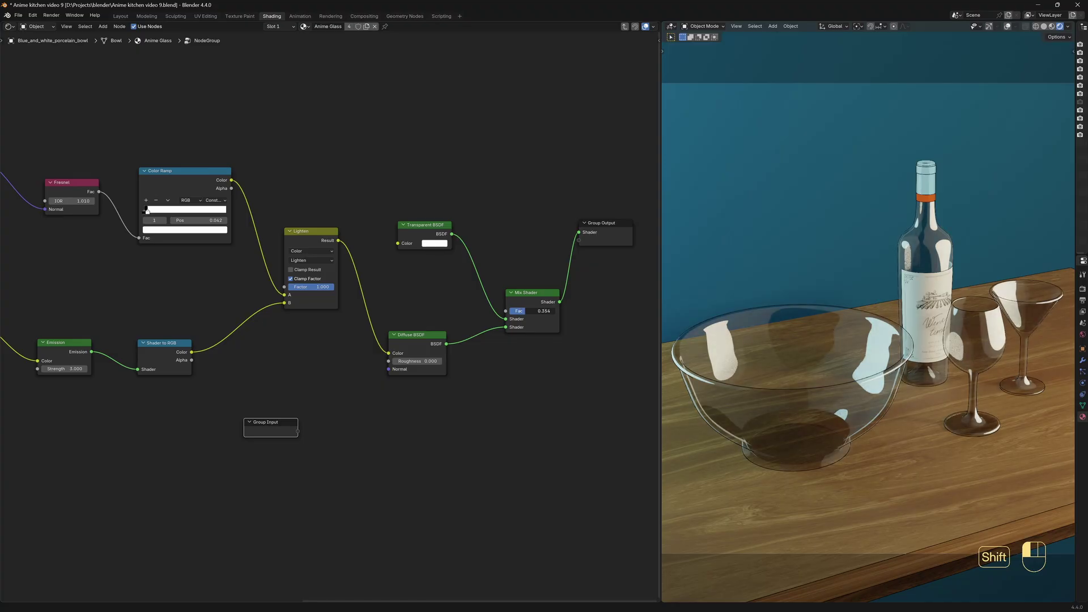
{"action": "left_click_drag", "start_coordinate": [523, 315], "coordinate": [293, 431], "text": "shift"}
{"action": "key", "text": "ctrl+z"}
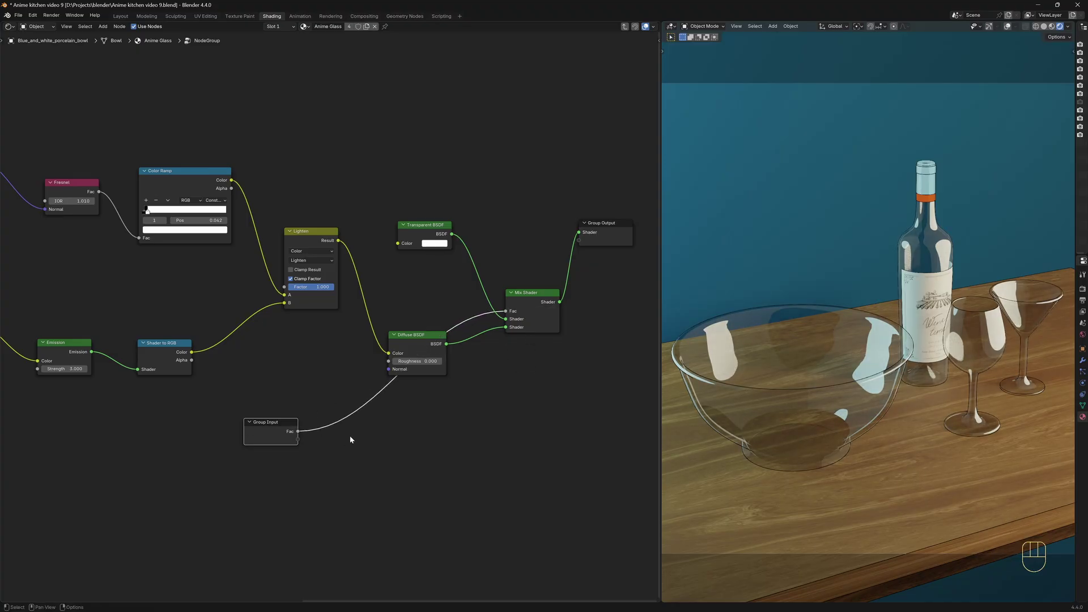
{"action": "left_click_drag", "start_coordinate": [398, 243], "coordinate": [300, 444]}
{"action": "middle_click_drag", "start_coordinate": [270, 495], "coordinate": [497, 491]}
{"action": "left_click_drag", "start_coordinate": [502, 456], "coordinate": [195, 463]}
{"action": "middle_click_drag", "start_coordinate": [274, 470], "coordinate": [427, 449]}
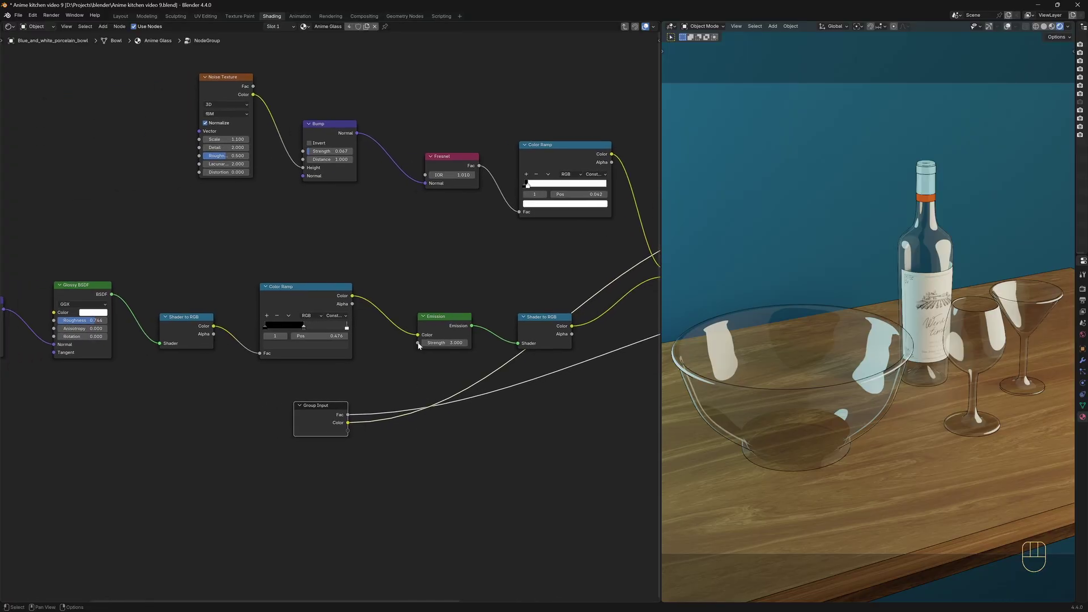
{"action": "left_click_drag", "start_coordinate": [418, 343], "coordinate": [343, 442]}
Step: Expose the Glossy BSDF Color and Roughness as group inputs
{"action": "middle_click_drag", "start_coordinate": [267, 469], "coordinate": [501, 437]}
{"action": "left_click_drag", "start_coordinate": [501, 440], "coordinate": [161, 432]}
{"action": "middle_click_drag", "start_coordinate": [243, 469], "coordinate": [417, 458]}
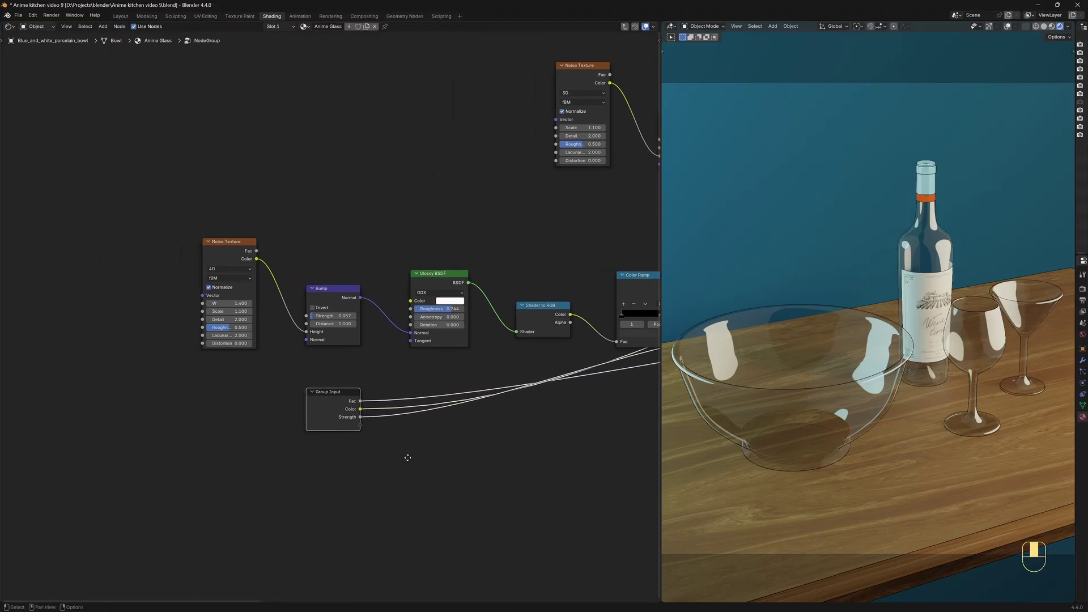
{"action": "scroll", "coordinate": [426, 451], "scroll_direction": "up", "scroll_amount": 2}
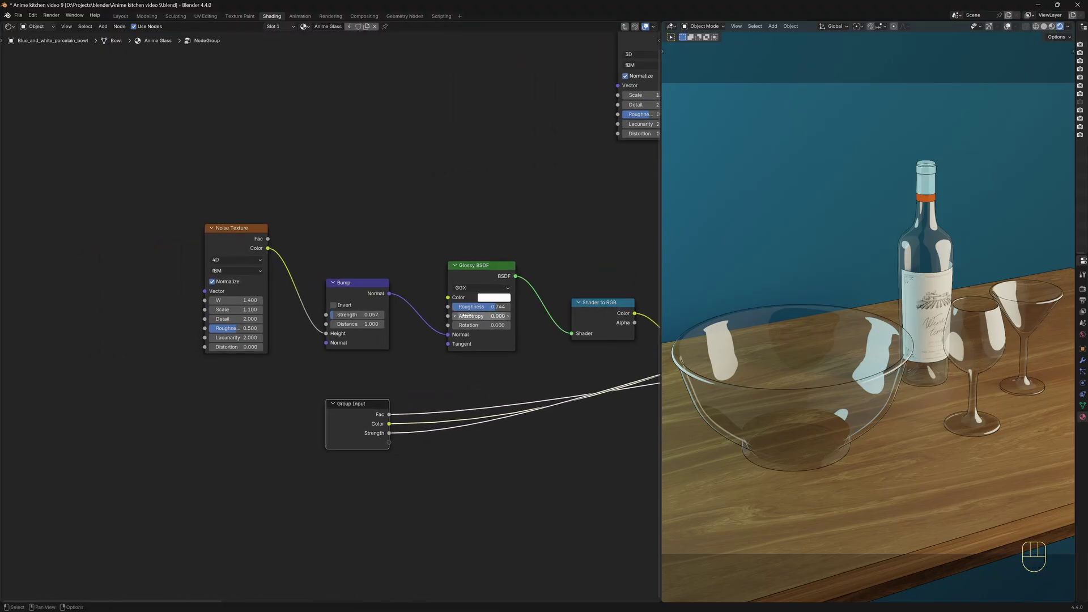
{"action": "left_click_drag", "start_coordinate": [449, 298], "coordinate": [395, 445]}
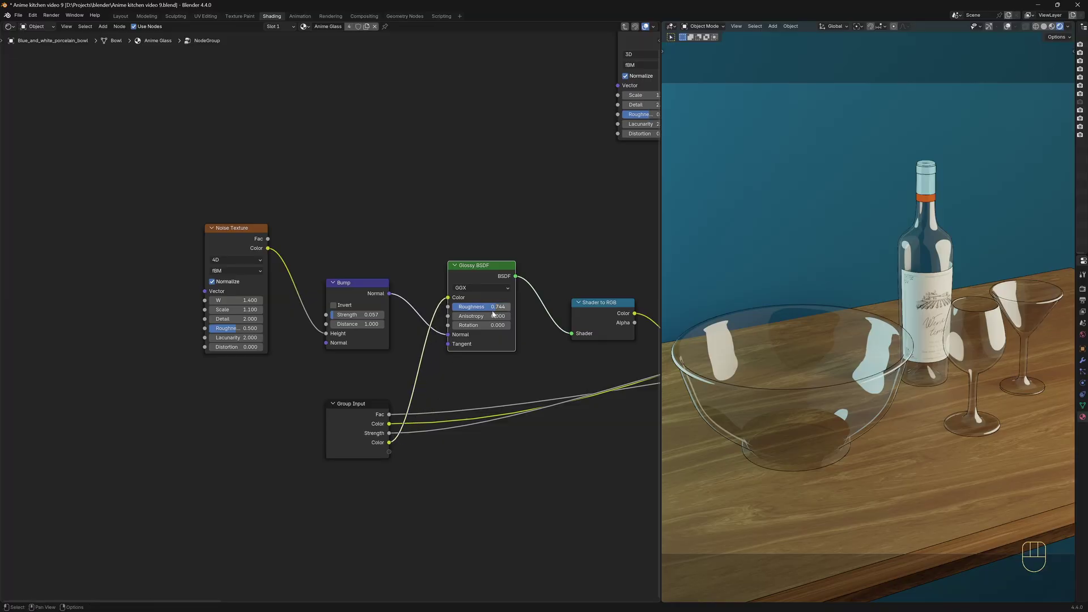
{"action": "left_click_drag", "start_coordinate": [494, 311], "coordinate": [500, 311], "text": "shift"}
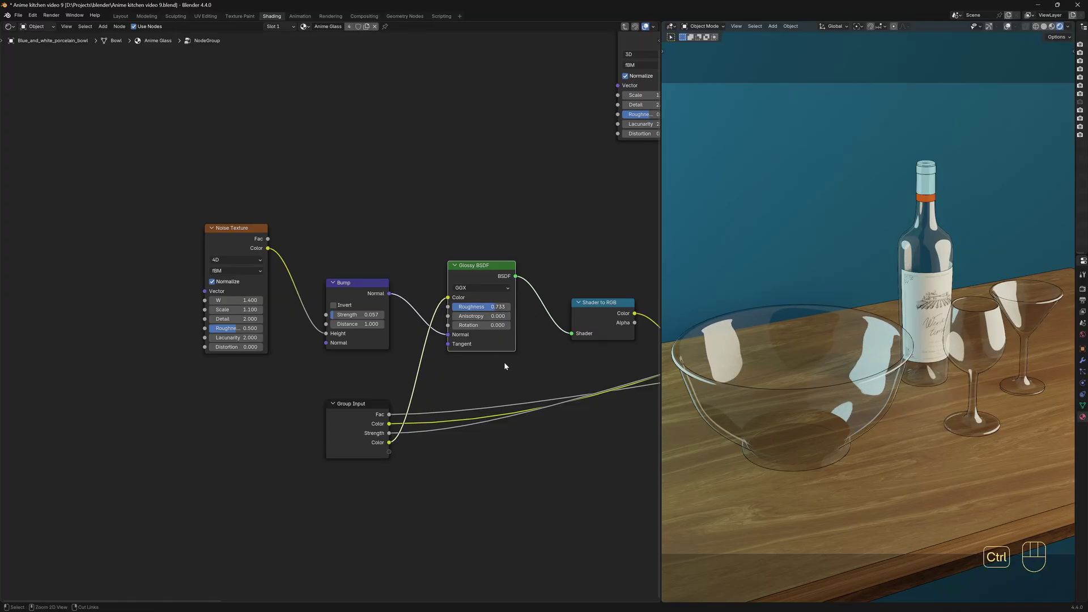
{"action": "key", "text": "ctrl+z"}
{"action": "left_click_drag", "start_coordinate": [448, 307], "coordinate": [390, 452]}
Step: Expose the Bump Strength and Noise Texture W and Scale as group inputs
{"action": "left_click_drag", "start_coordinate": [323, 438], "coordinate": [202, 152]}
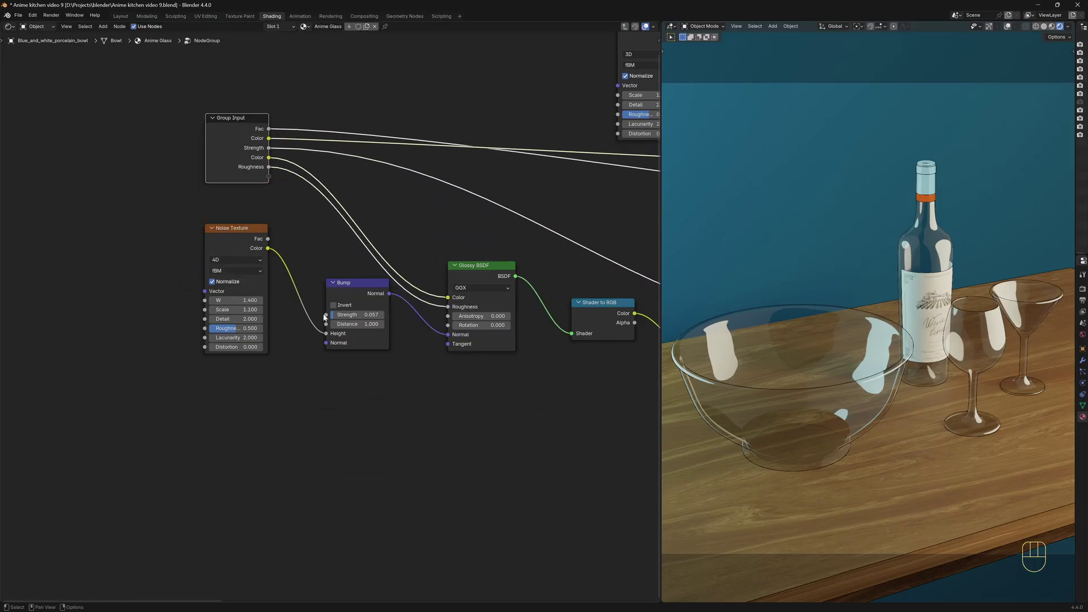
{"action": "left_click_drag", "start_coordinate": [326, 316], "coordinate": [127, 128]}
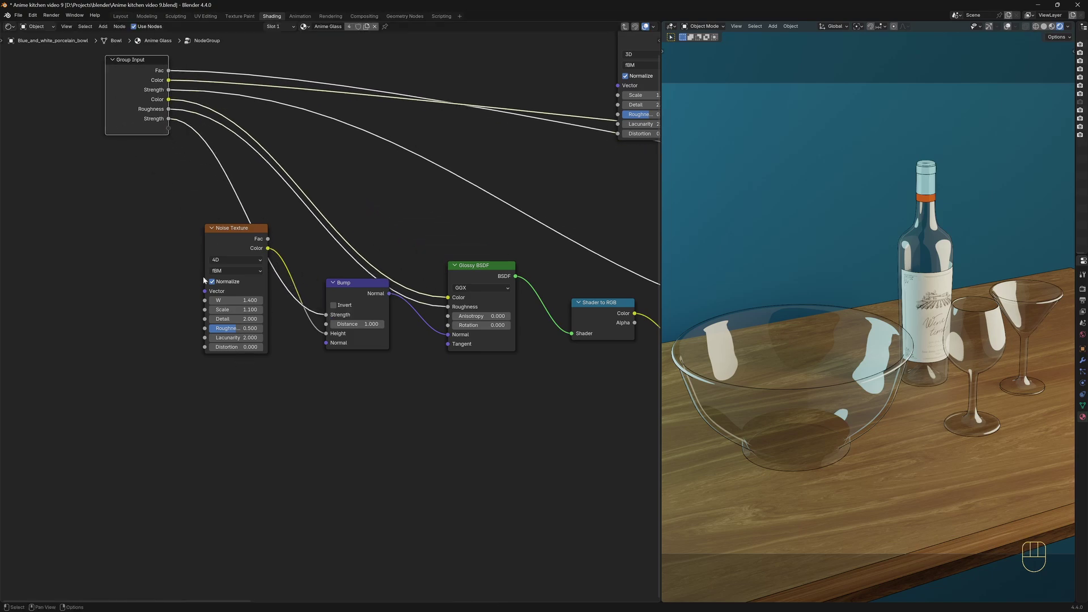
{"action": "middle_click_drag", "start_coordinate": [155, 260], "coordinate": [279, 320]}
{"action": "left_click_drag", "start_coordinate": [329, 361], "coordinate": [293, 198]}
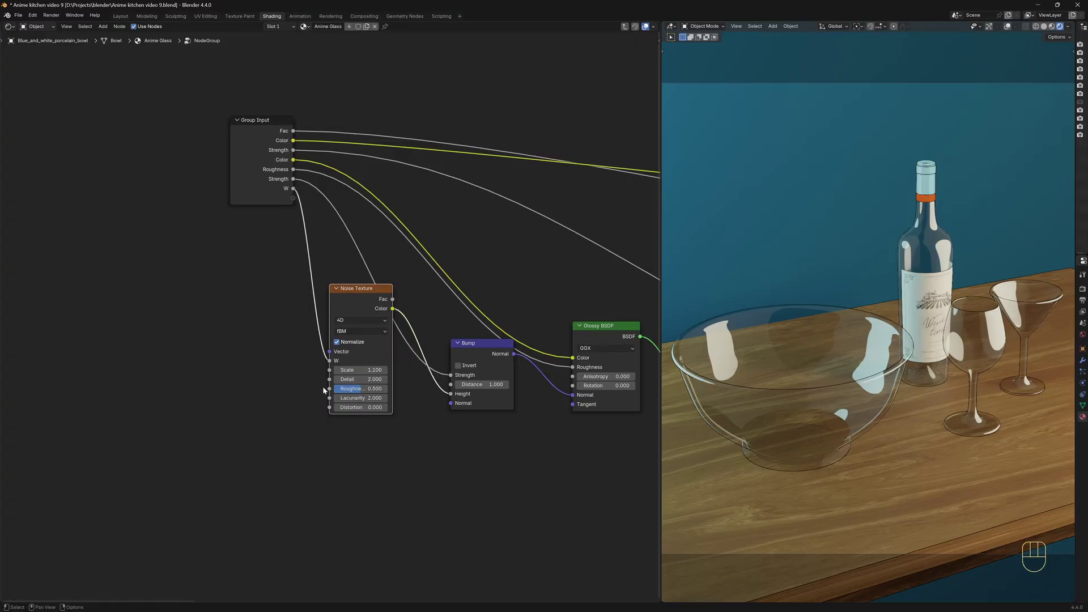
{"action": "left_click_drag", "start_coordinate": [330, 369], "coordinate": [293, 197]}
{"action": "scroll", "coordinate": [363, 382], "scroll_direction": "down", "scroll_amount": 2}
Step: Space the four top-row nodes evenly with Shift+=, then try a Fresnel IOR change and undo it
{"action": "key", "text": "Home"}
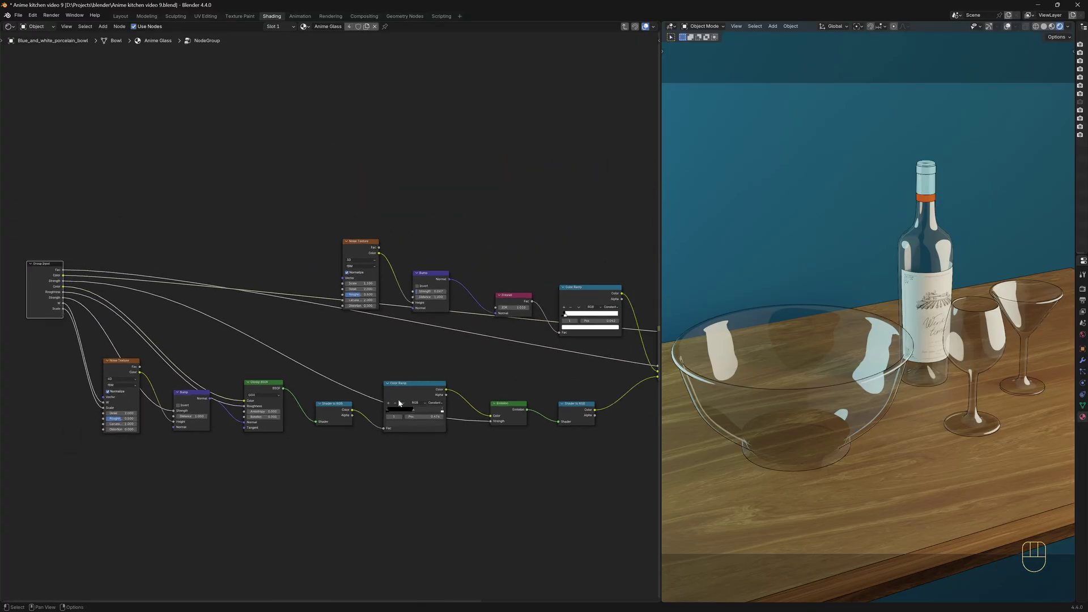
{"action": "left_click_drag", "start_coordinate": [324, 174], "coordinate": [610, 290]}
{"action": "key", "text": "g"}
{"action": "left_click", "coordinate": [598, 230]}
{"action": "key", "text": "shift+equal"}
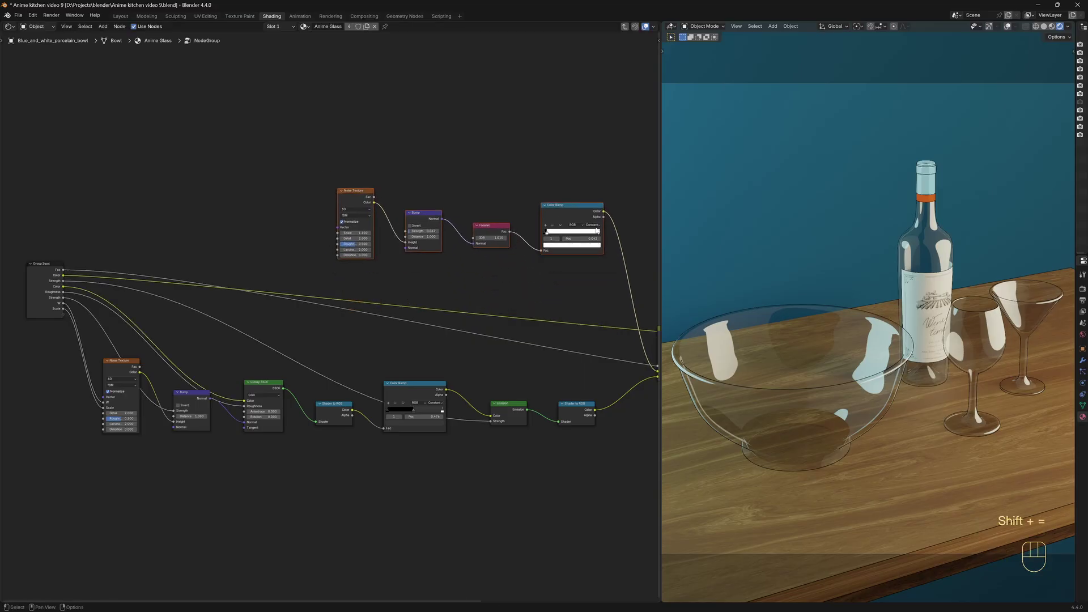
{"action": "left_click", "coordinate": [552, 180]}
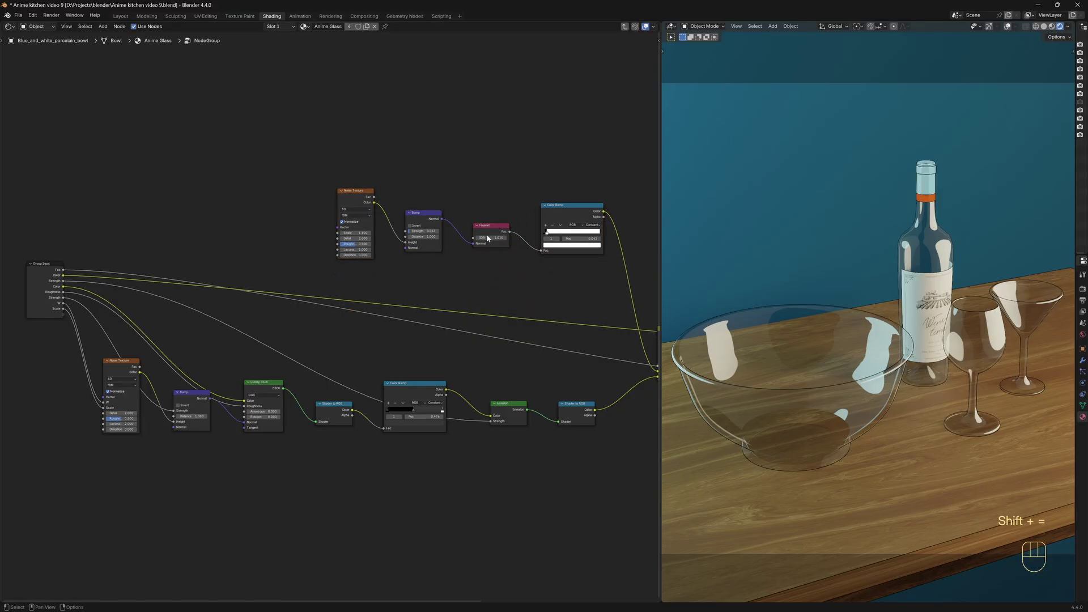
{"action": "mouse_move", "coordinate": [485, 238]}
{"action": "left_mouse_down", "text": "shift"}
{"action": "mouse_move", "coordinate": [497, 238]}
{"action": "mouse_move", "coordinate": [482, 271]}
{"action": "mouse_move", "coordinate": [63, 316]}
{"action": "left_mouse_up", "text": "shift"}
{"action": "key", "text": "ctrl+z"}
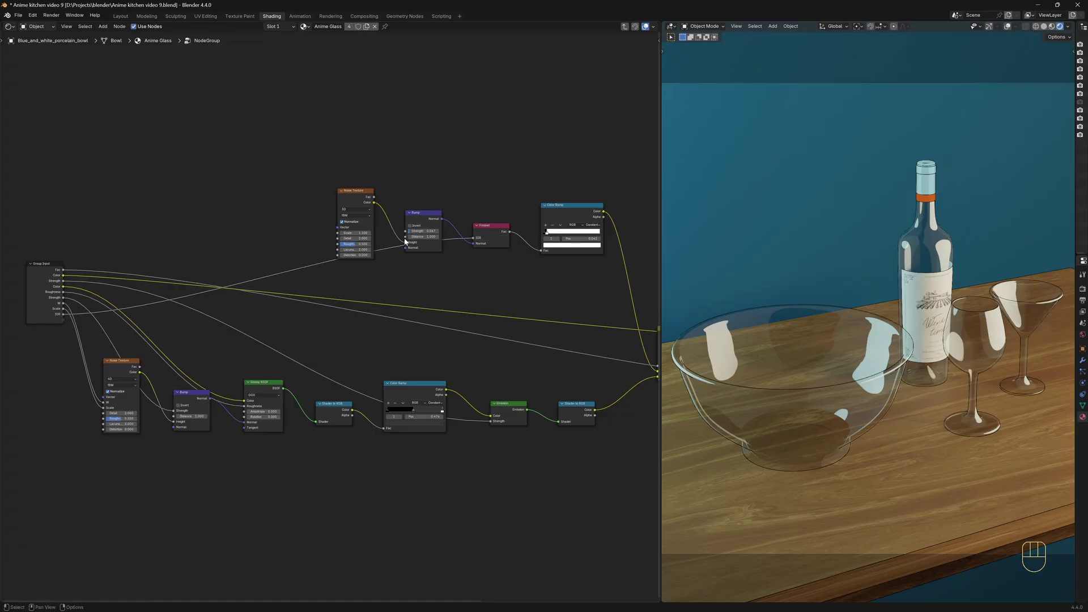
Step: Link the upper Bump Strength, then the 4D upper Noise Texture's W and Scale, to Group Input
{"action": "left_click_drag", "start_coordinate": [405, 231], "coordinate": [63, 318]}
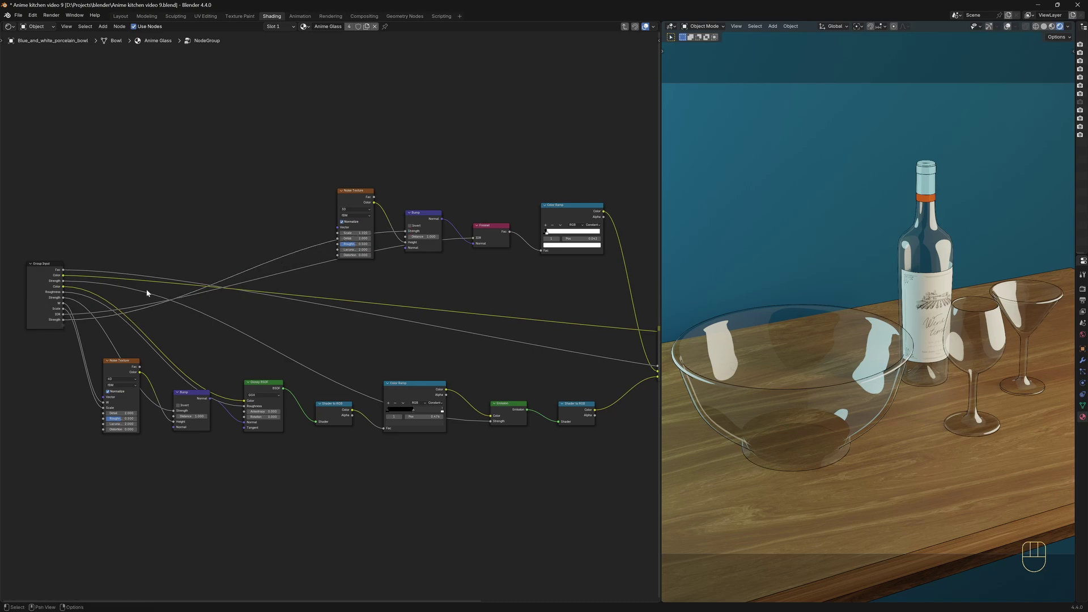
{"action": "left_click", "coordinate": [354, 213]}
{"action": "left_click", "coordinate": [343, 237]}
{"action": "left_click_drag", "start_coordinate": [338, 232], "coordinate": [63, 325]}
{"action": "left_click_drag", "start_coordinate": [337, 240], "coordinate": [63, 331]}
{"action": "scroll", "coordinate": [395, 324], "scroll_direction": "down", "scroll_amount": 3}
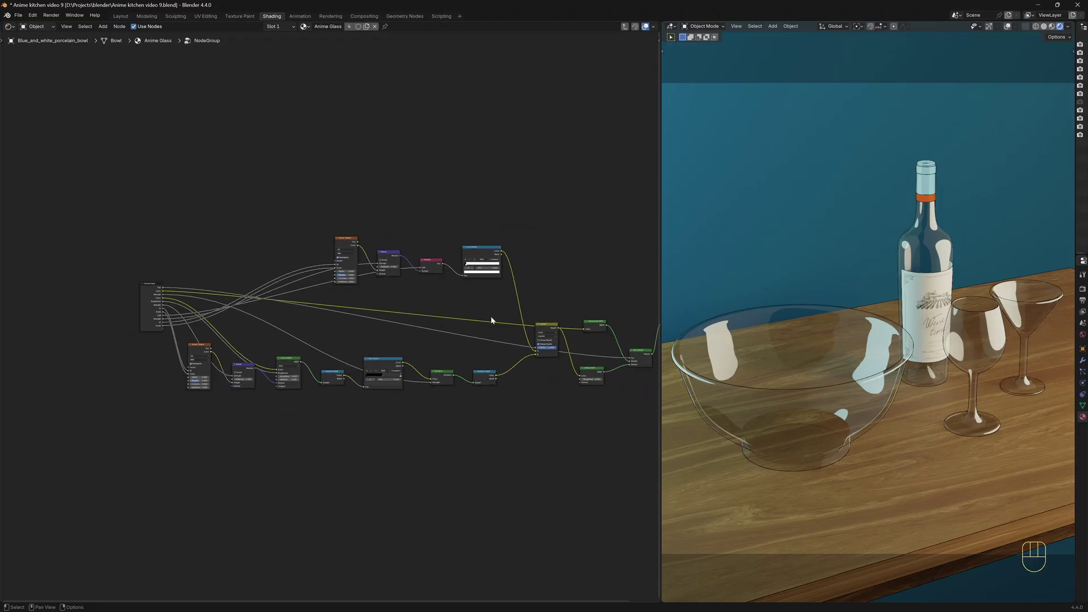
{"action": "middle_click_drag", "start_coordinate": [567, 280], "coordinate": [492, 277]}
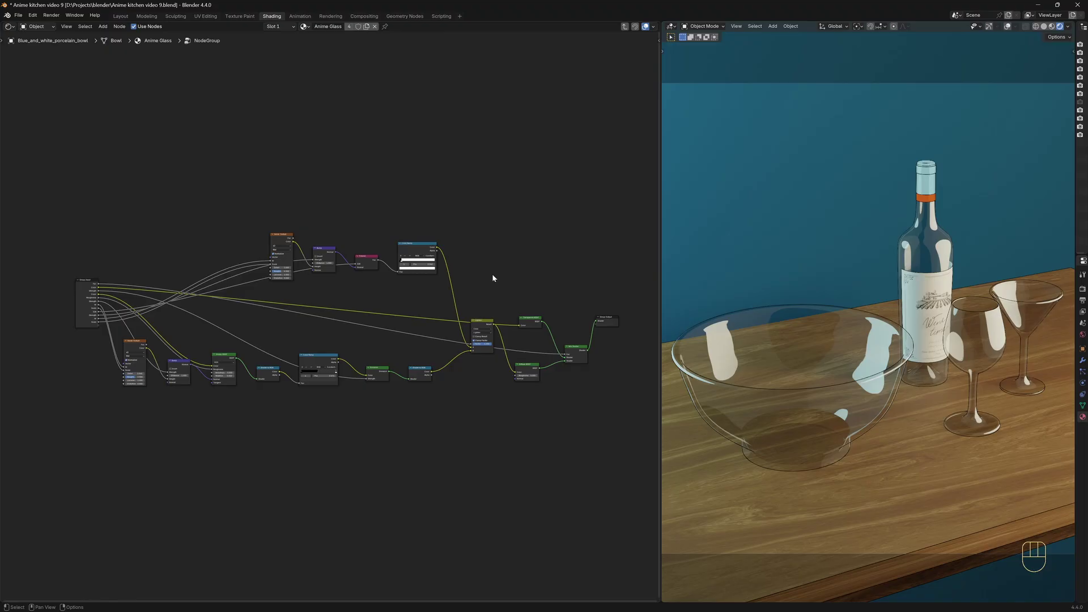
Step: Name the node group 'Anime Glass' in the side panel's Group tab
{"action": "key", "text": "n"}
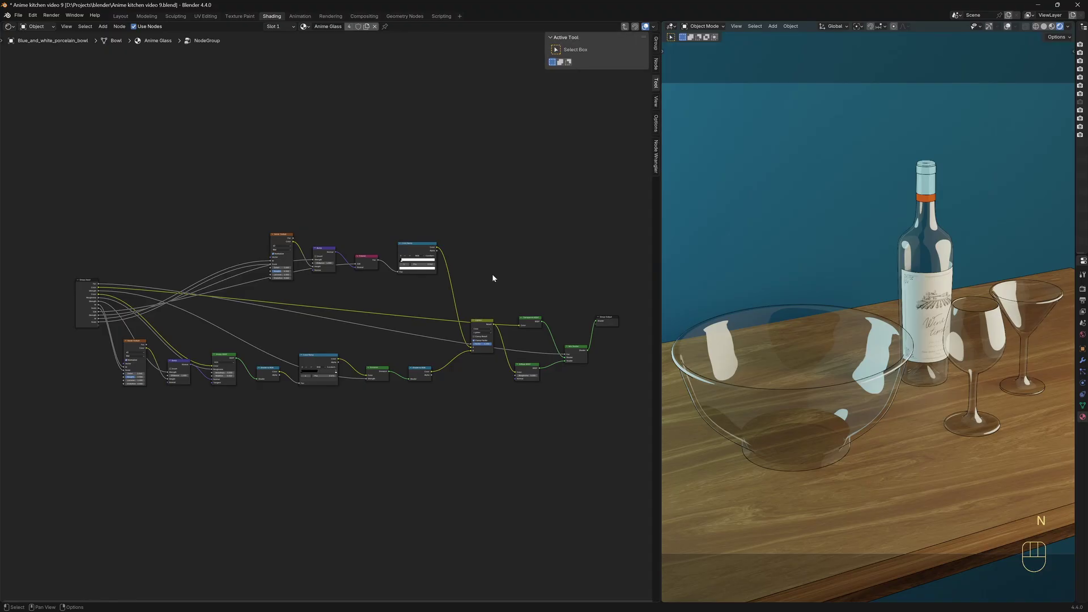
{"action": "left_click", "coordinate": [656, 49]}
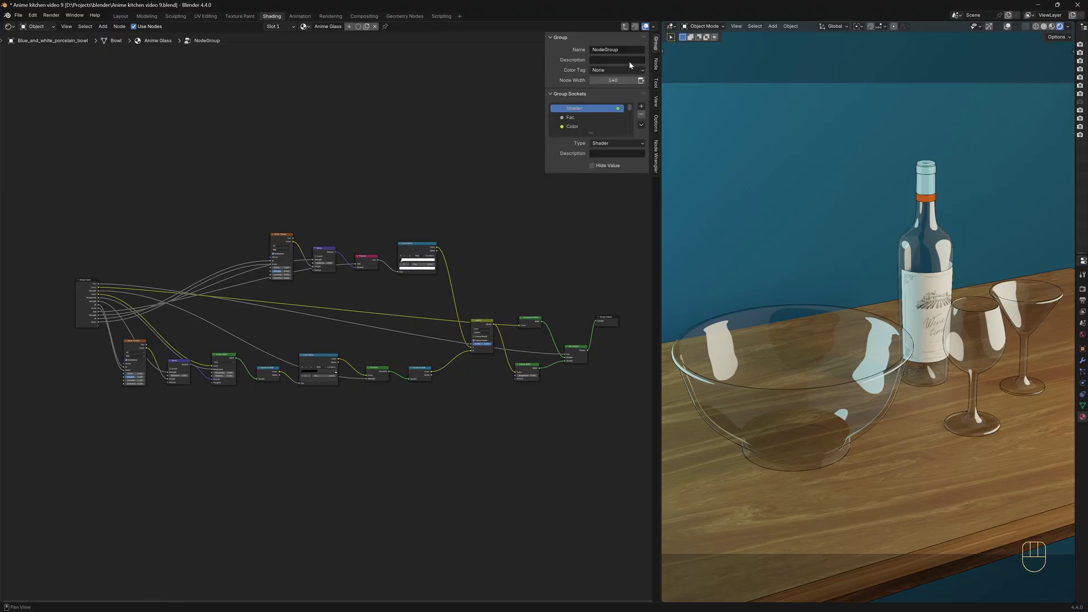
{"action": "left_click", "coordinate": [617, 49]}
{"action": "type", "text": "Anime Glass"}
{"action": "key", "text": "Return"}
Step: Rename the Fac group input to 'Transparent X Diffuse Fac'
{"action": "left_click", "coordinate": [574, 118]}
{"action": "double_click", "coordinate": [567, 117]}
{"action": "type", "text": "Transparent"}
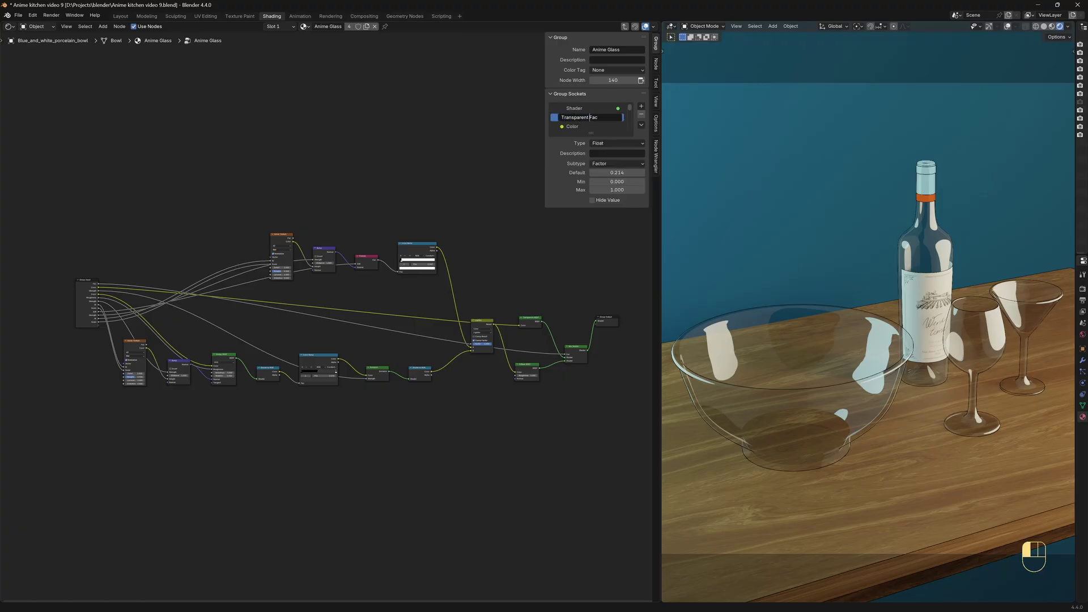
{"action": "type", "text": " X Diffuse"}
{"action": "key", "text": "Return"}
Step: Rename the Color input to 'Glass Color' and the Strength input to 'Emission Strength'
{"action": "double_click", "coordinate": [574, 127]}
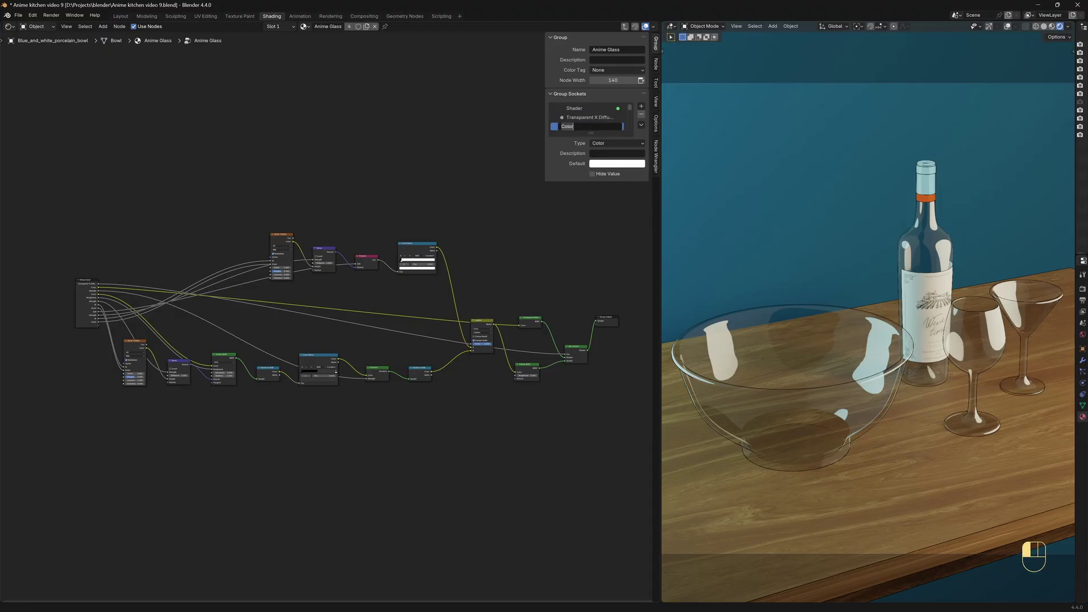
{"action": "key", "text": "Home"}
{"action": "type", "text": "Glass"}
{"action": "key", "text": "Return"}
{"action": "left_click", "coordinate": [570, 128]}
{"action": "double_click", "coordinate": [568, 117]}
{"action": "key", "text": "Home"}
{"action": "key", "text": "Delete"}
{"action": "type", "text": "Emission S"}
{"action": "left_click", "coordinate": [555, 149]}
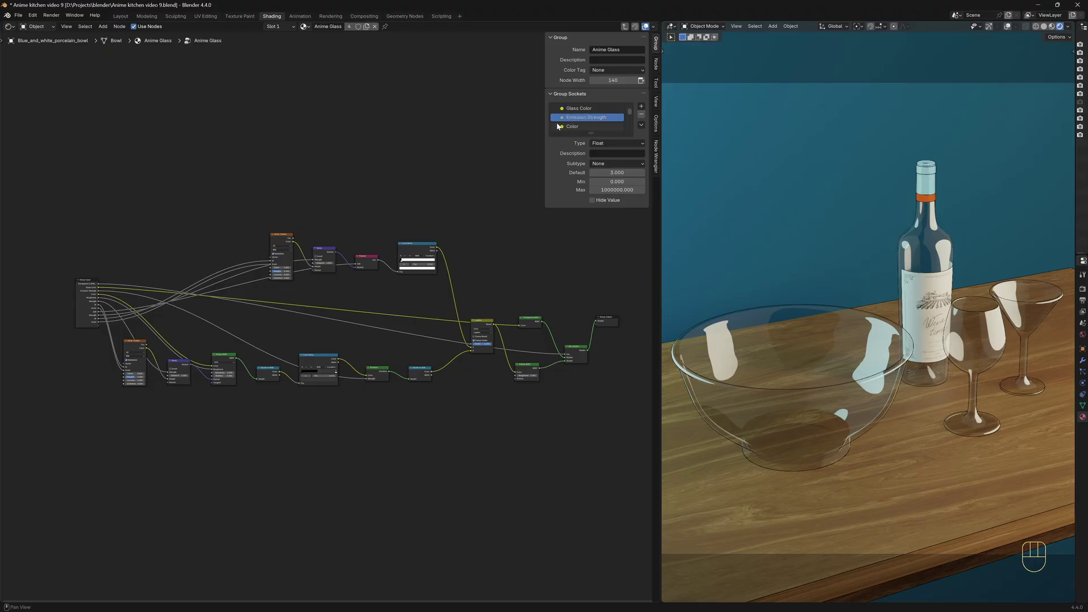
{"action": "scroll", "coordinate": [576, 123], "scroll_direction": "up", "scroll_amount": 1}
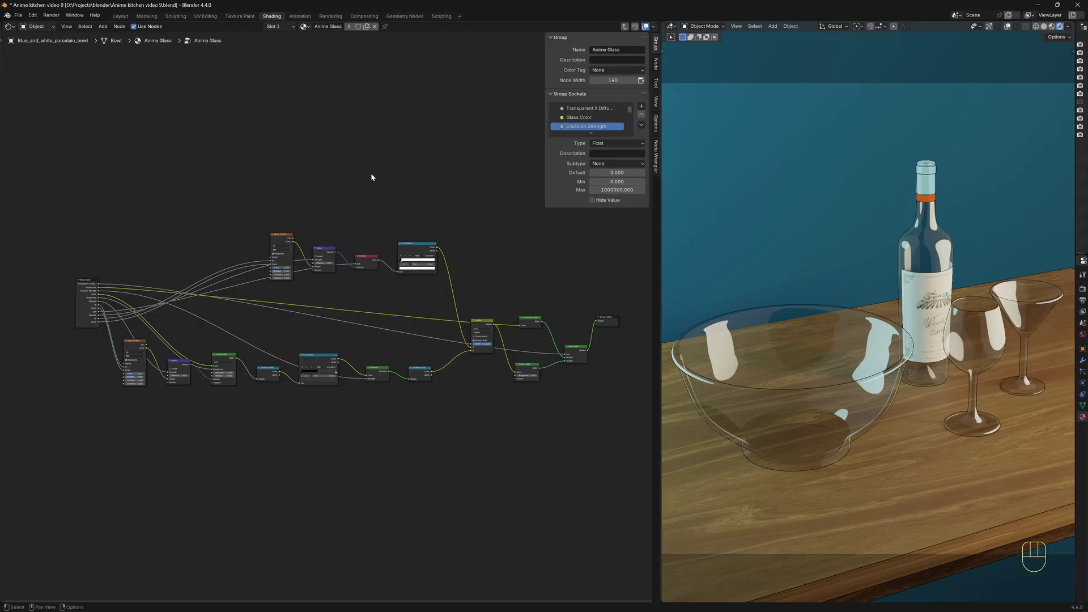
Step: Exit the group, select the wine bottle and give it a separate copy of the Anime Glass material
{"action": "key", "text": "Tab"}
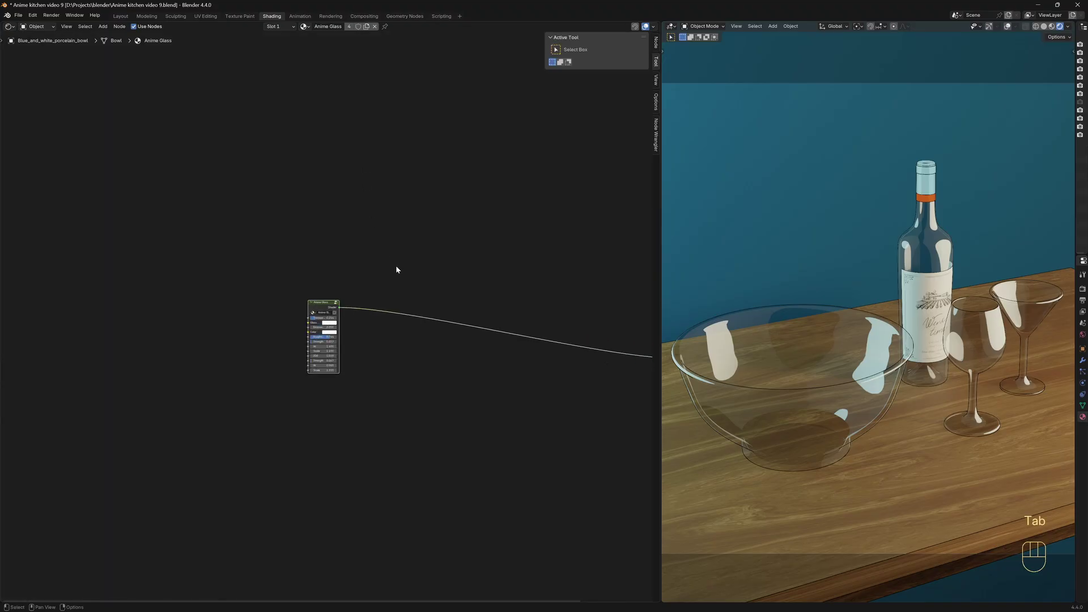
{"action": "key", "text": "Home"}
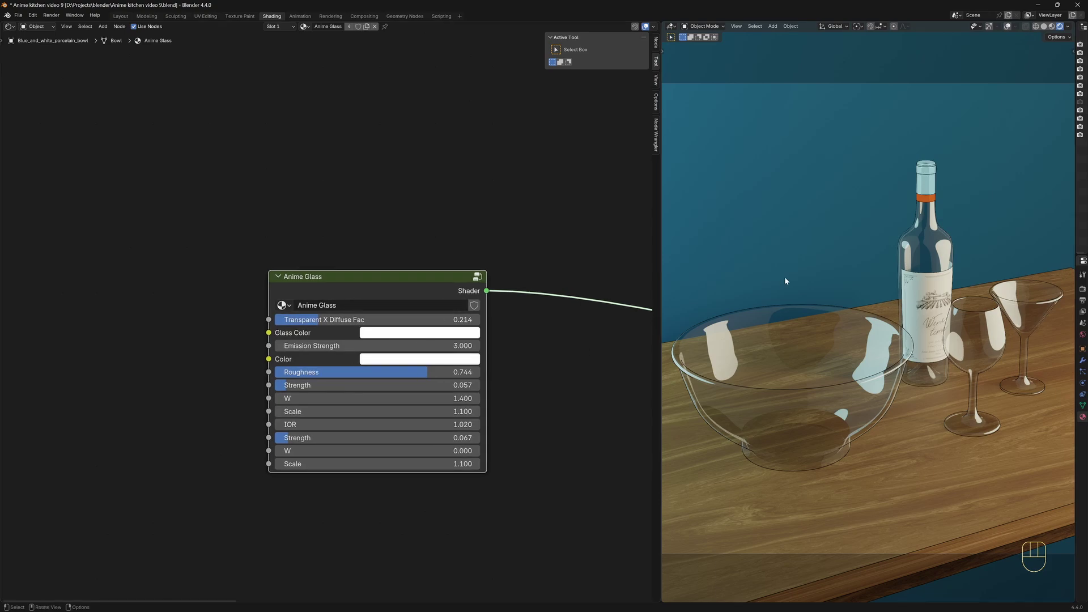
{"action": "left_click", "coordinate": [923, 251]}
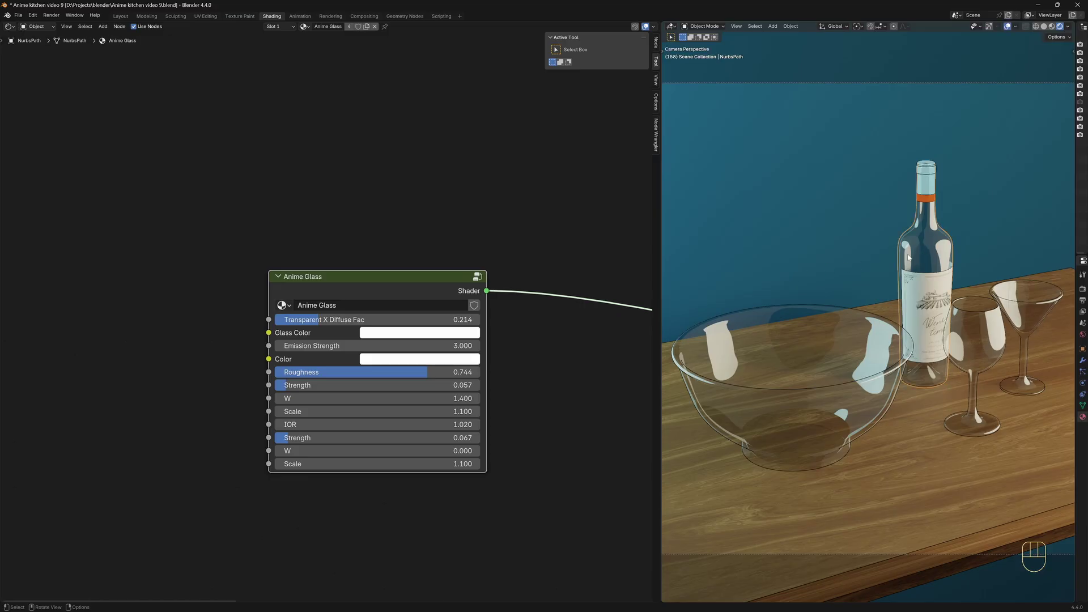
{"action": "left_click", "coordinate": [366, 27]}
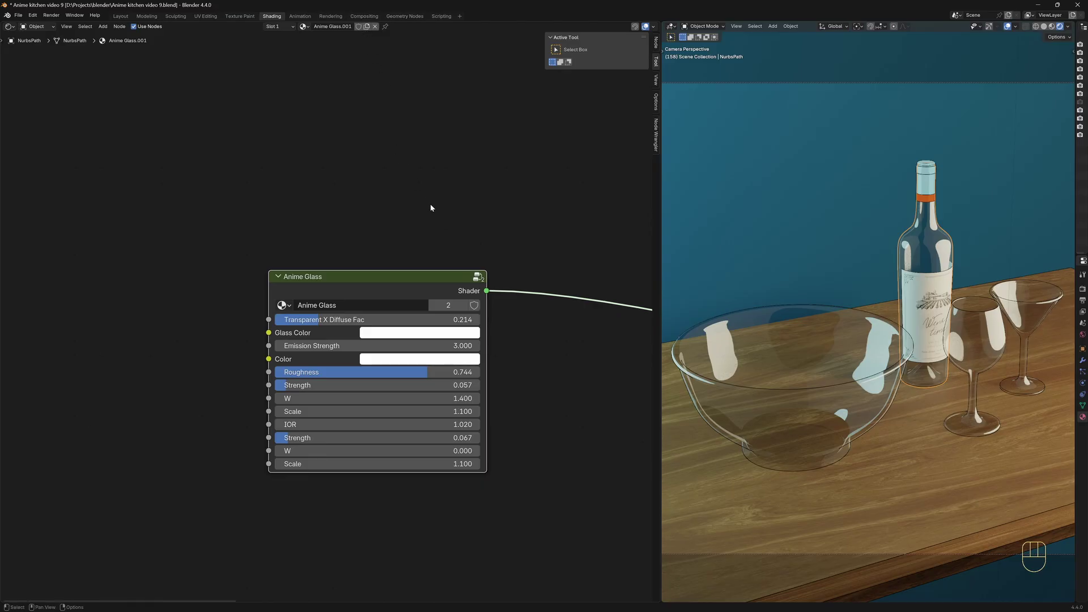
Step: Set the bottle's Glass Color to a dark wine red with Value 0.31
{"action": "left_click", "coordinate": [424, 334]}
{"action": "left_click_drag", "start_coordinate": [414, 229], "coordinate": [412, 230]}
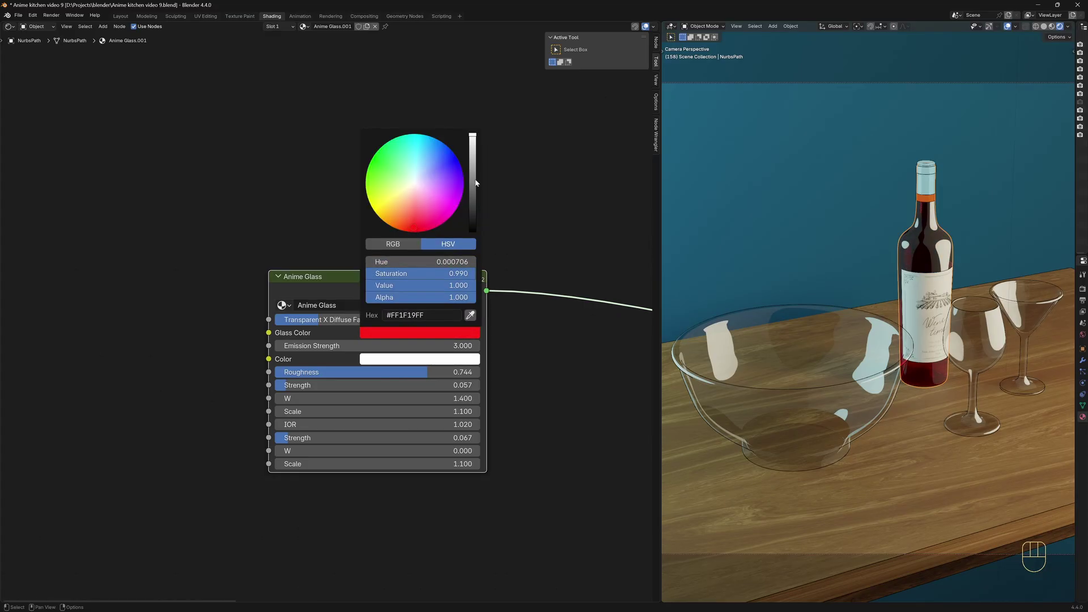
{"action": "left_click_drag", "start_coordinate": [473, 136], "coordinate": [473, 173]}
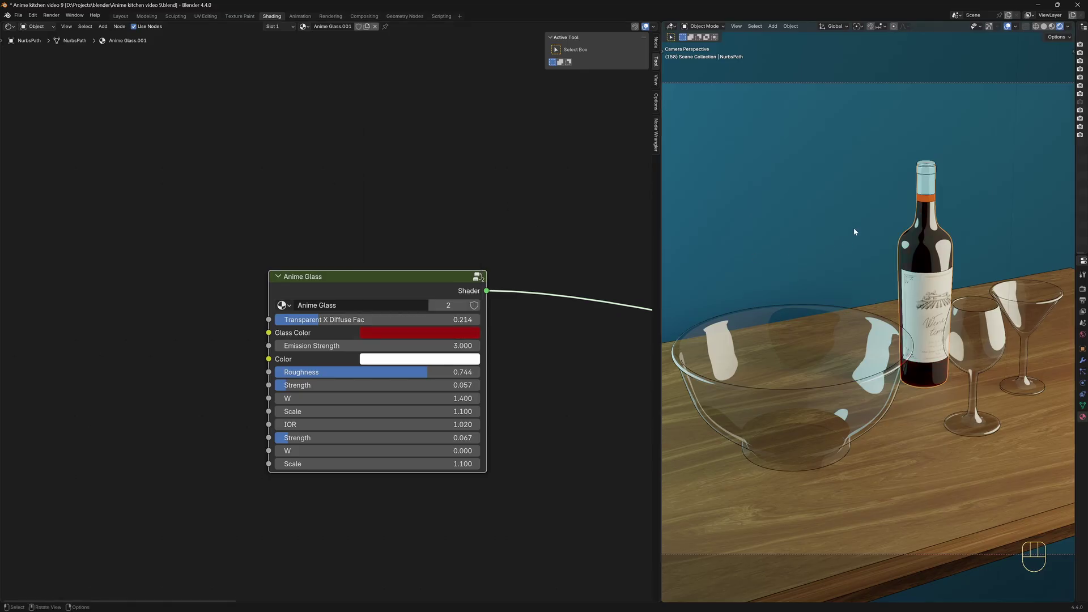
{"action": "middle_click_drag", "start_coordinate": [949, 229], "coordinate": [938, 227]}
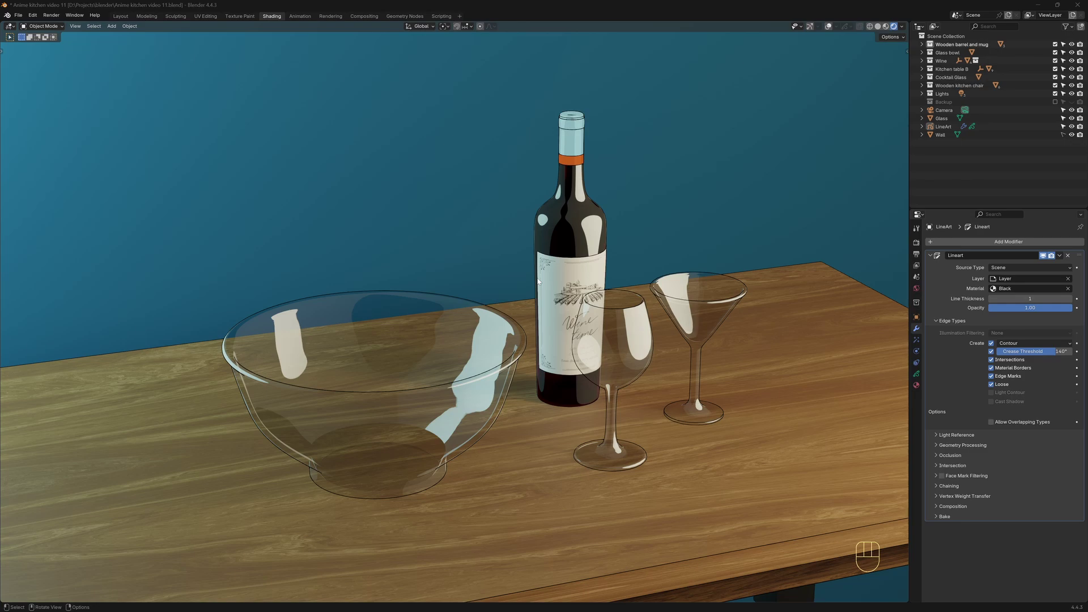
Step: Switch to the Compositing workspace, enable Use Nodes and enlarge the node editor
{"action": "left_click", "coordinate": [364, 16]}
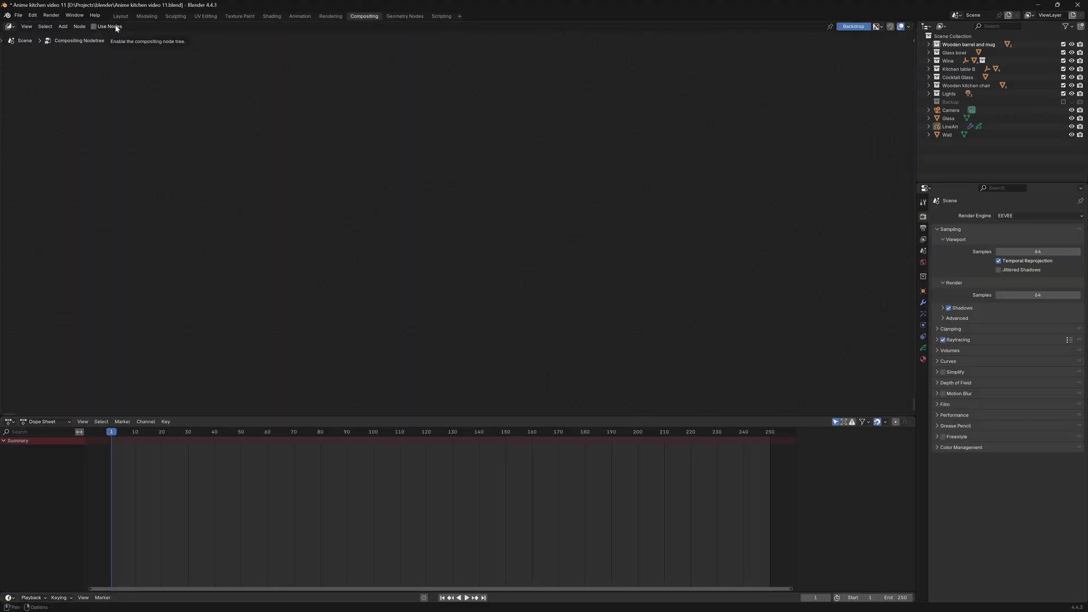
{"action": "left_click", "coordinate": [94, 27]}
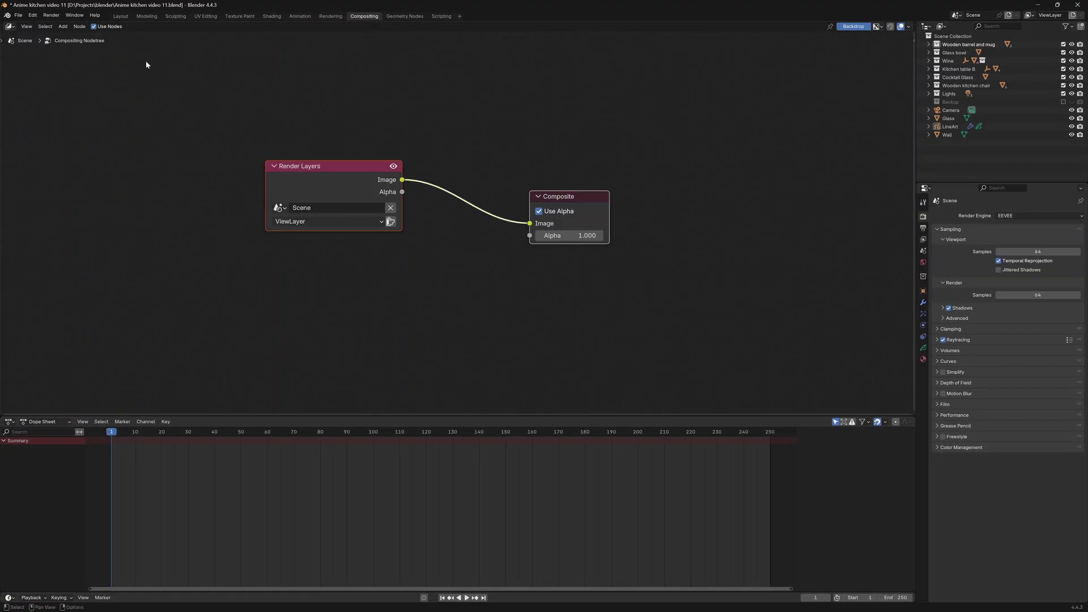
{"action": "left_click_drag", "start_coordinate": [425, 413], "coordinate": [267, 295]}
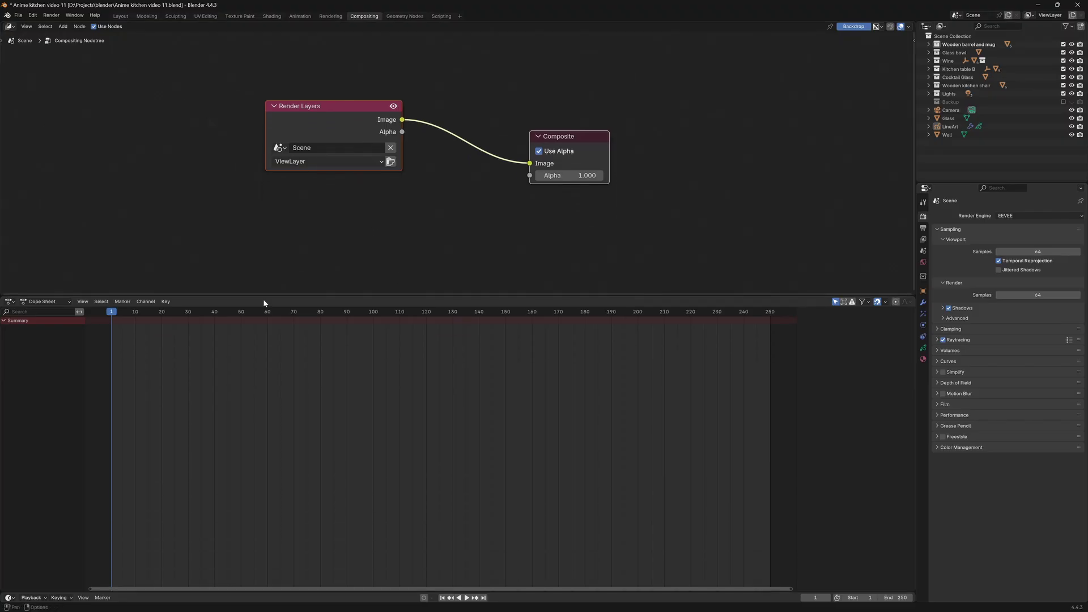
Step: Make the bottom area a 3D Viewport looking through the scene camera, with overlays off
{"action": "left_click", "coordinate": [9, 301]}
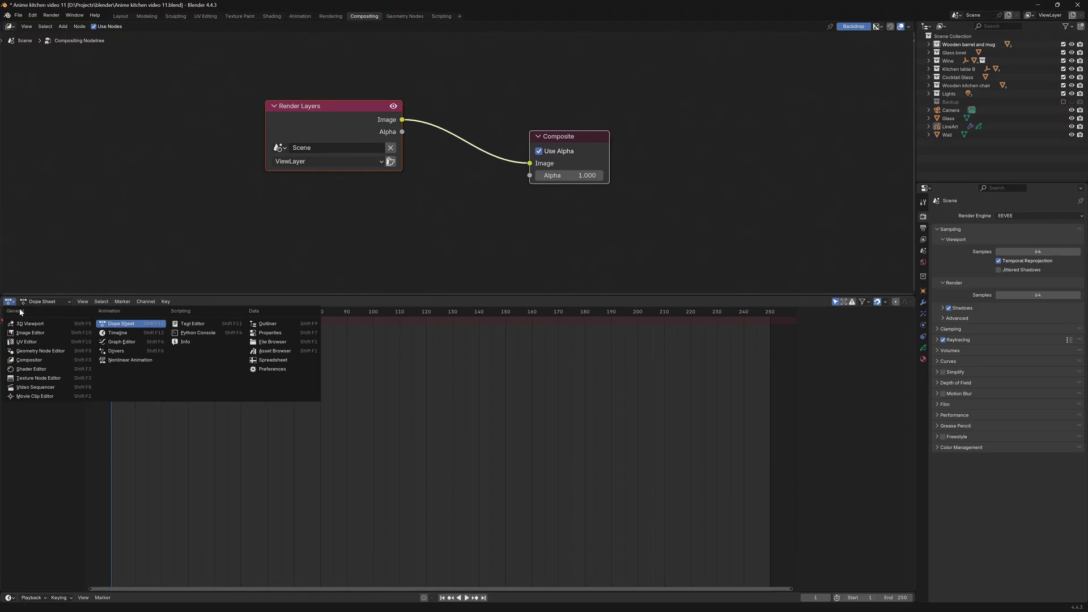
{"action": "left_click", "coordinate": [31, 323]}
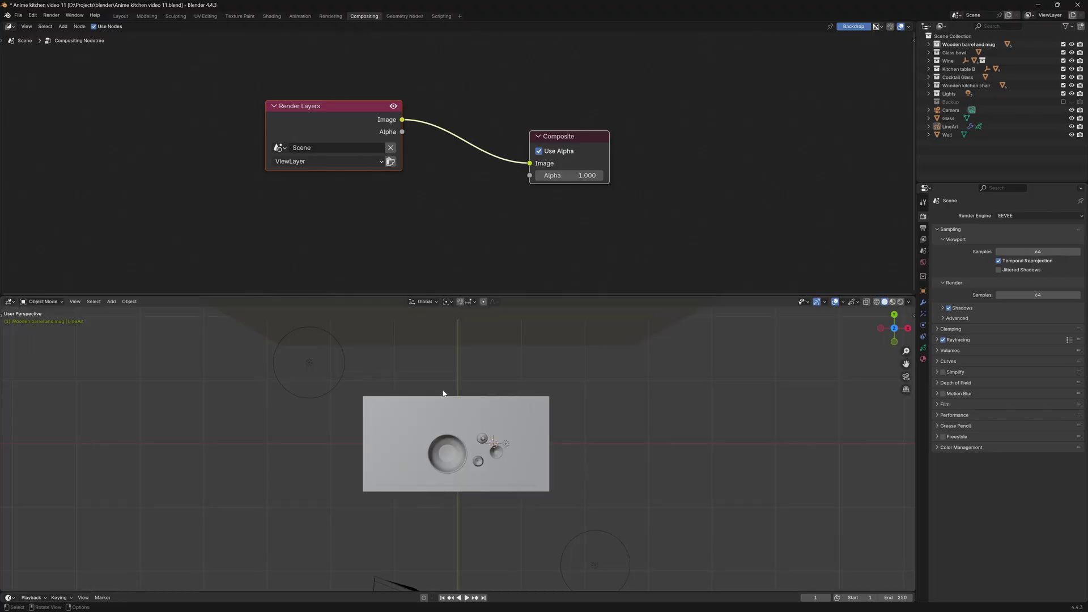
{"action": "key", "text": "KP_0"}
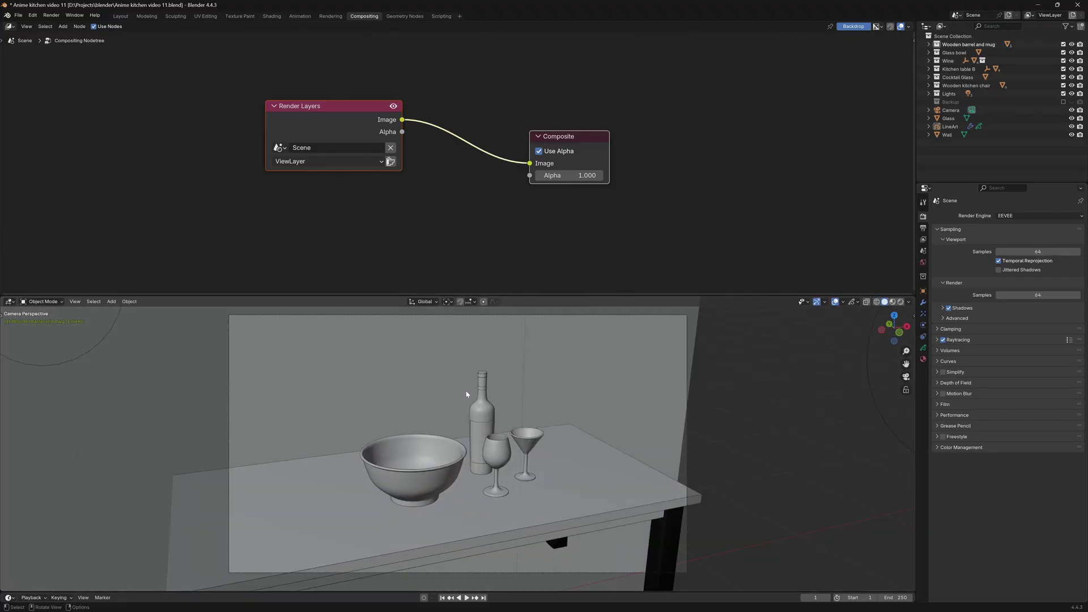
{"action": "scroll", "coordinate": [756, 442], "scroll_direction": "up", "scroll_amount": 3}
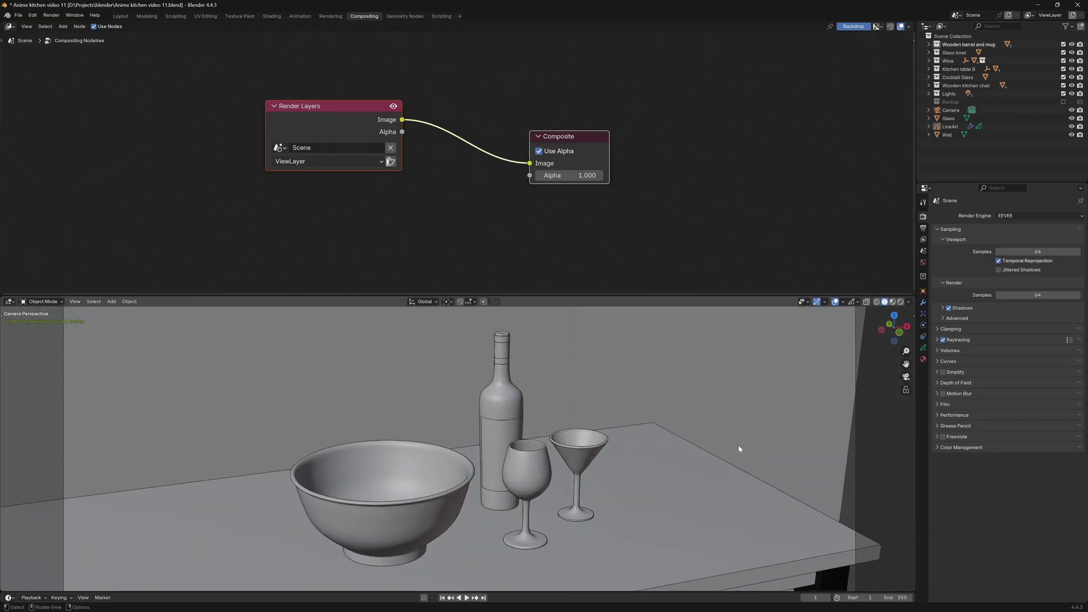
{"action": "left_click", "coordinate": [833, 302]}
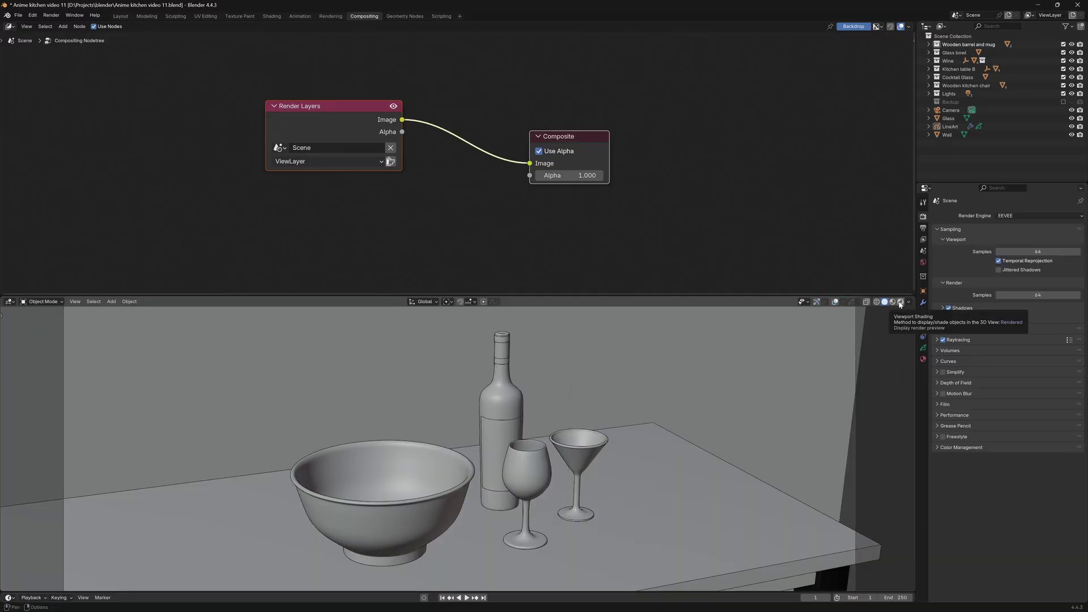
Step: Use Rendered shading in the camera view with the Compositor option set to Camera
{"action": "left_click", "coordinate": [900, 302]}
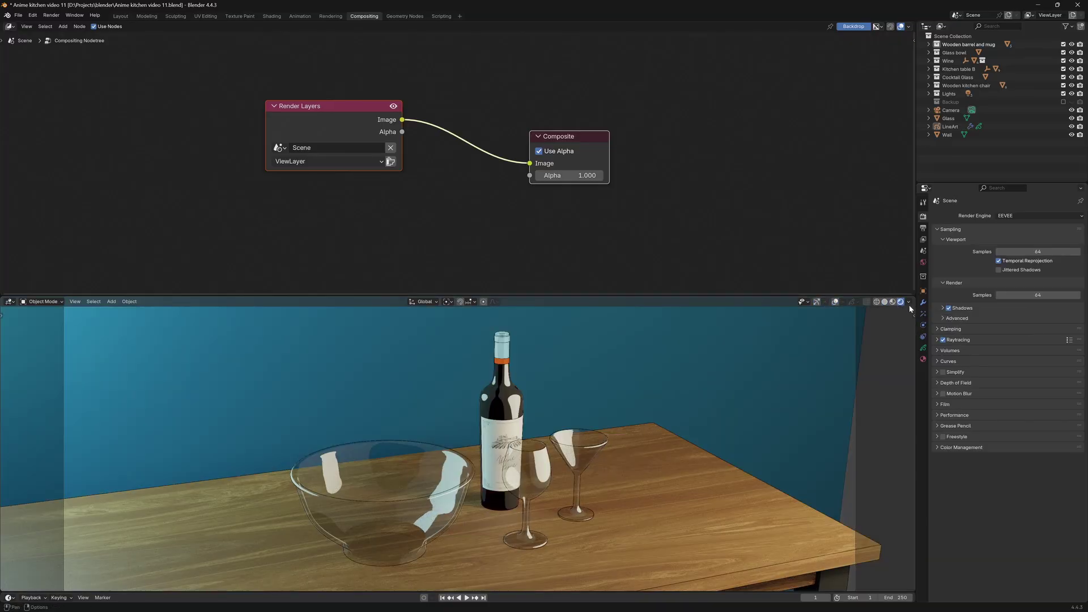
{"action": "left_click", "coordinate": [909, 302]}
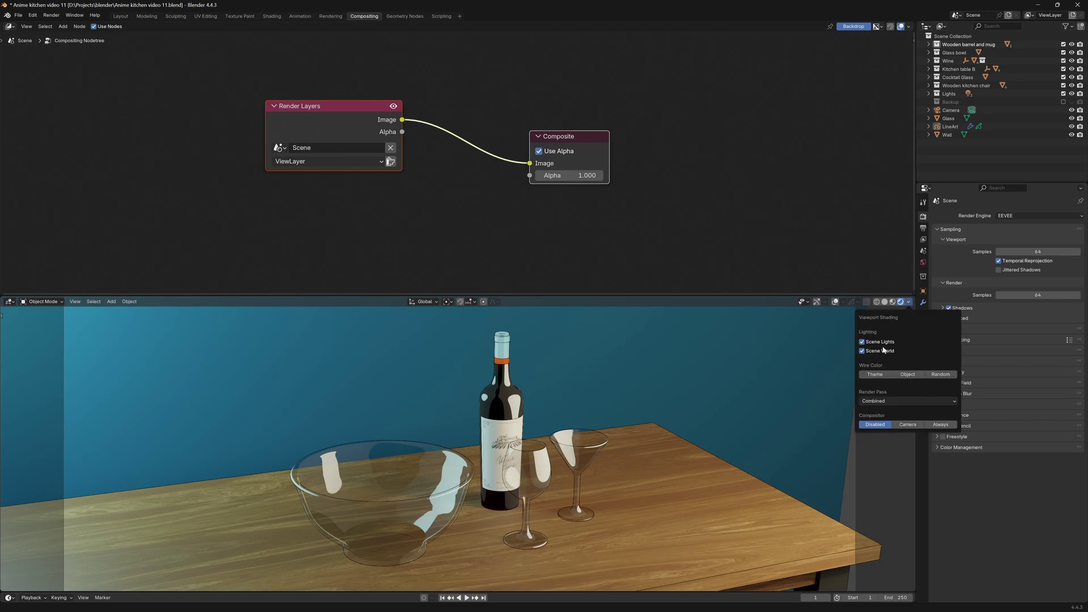
{"action": "left_click", "coordinate": [909, 426]}
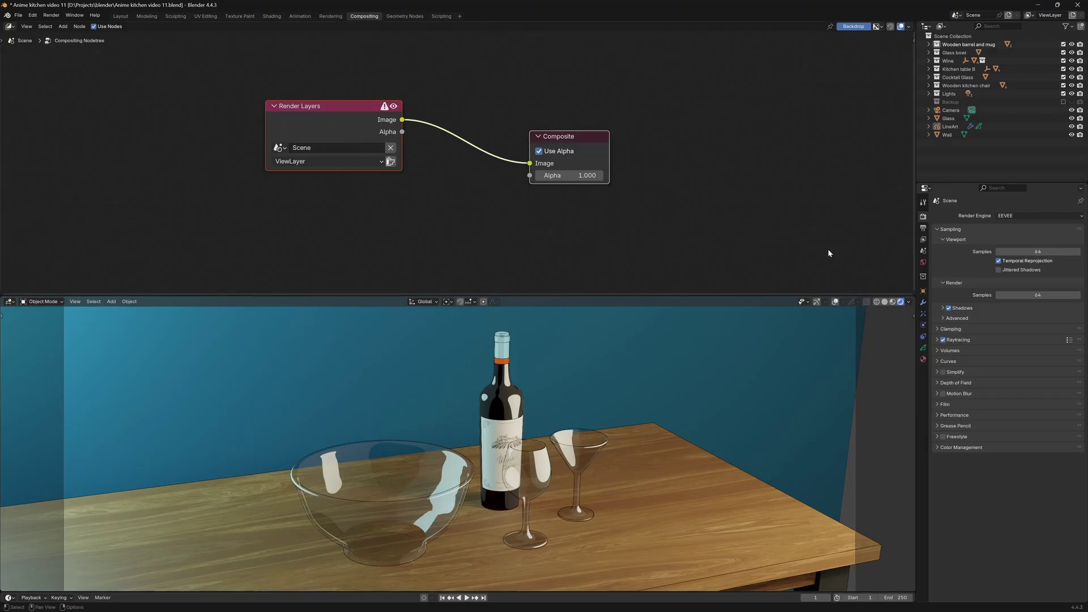
Step: Insert a Fog Glow Glare node between Render Layers and Composite
{"action": "key", "text": "shift+a"}
{"action": "left_click", "coordinate": [491, 69]}
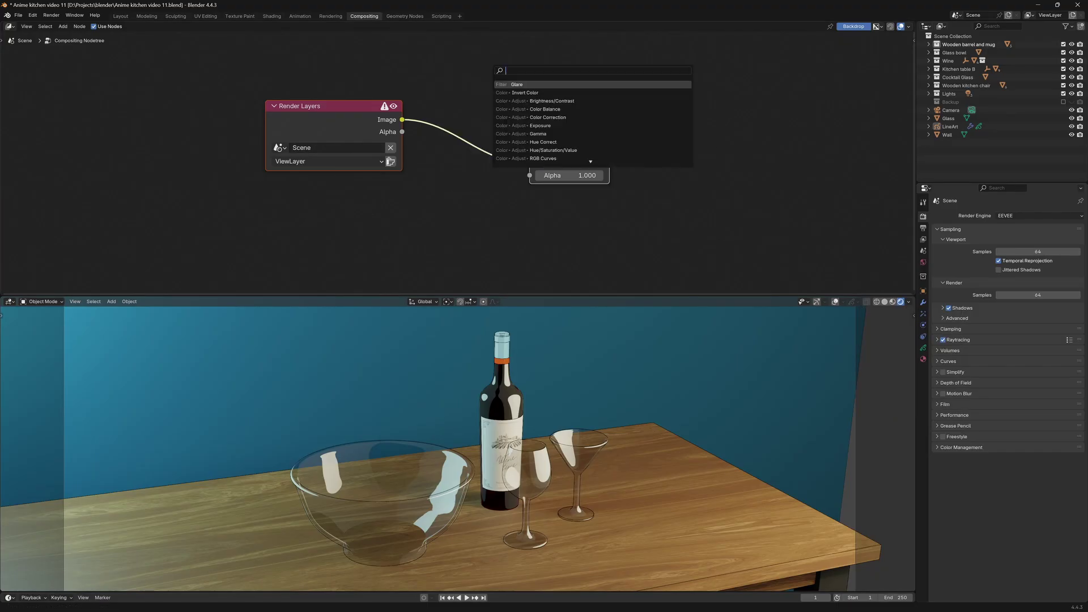
{"action": "key", "text": "Return"}
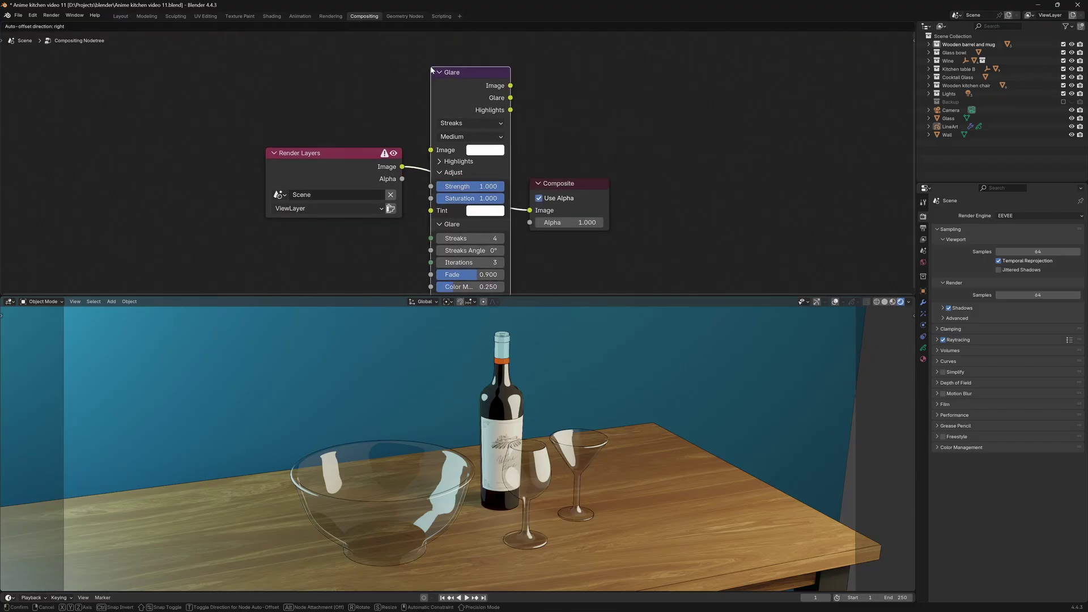
{"action": "left_click", "coordinate": [426, 70]}
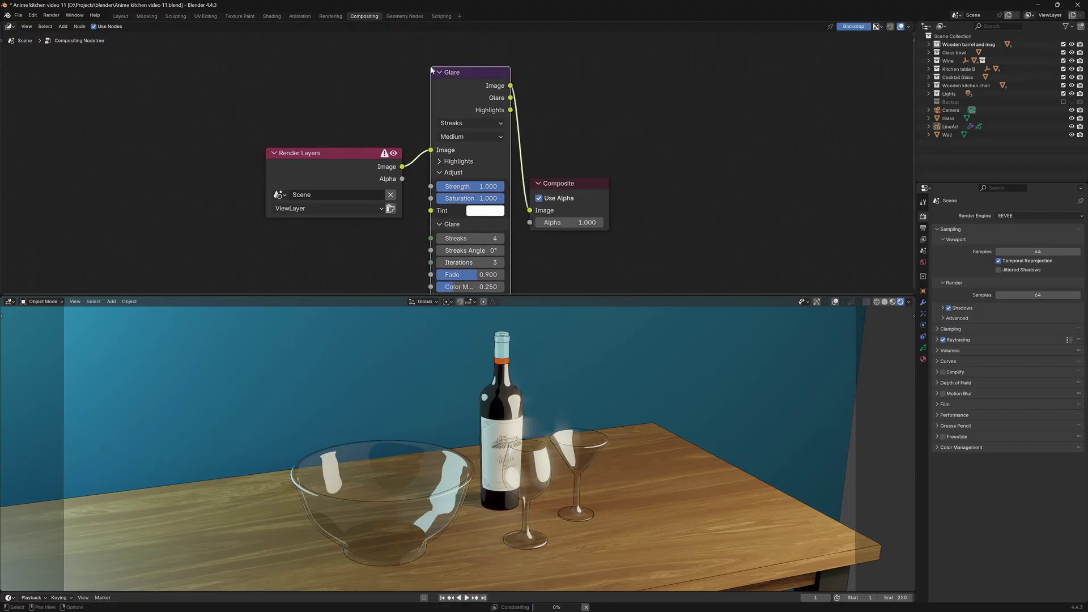
{"action": "left_click", "coordinate": [468, 121]}
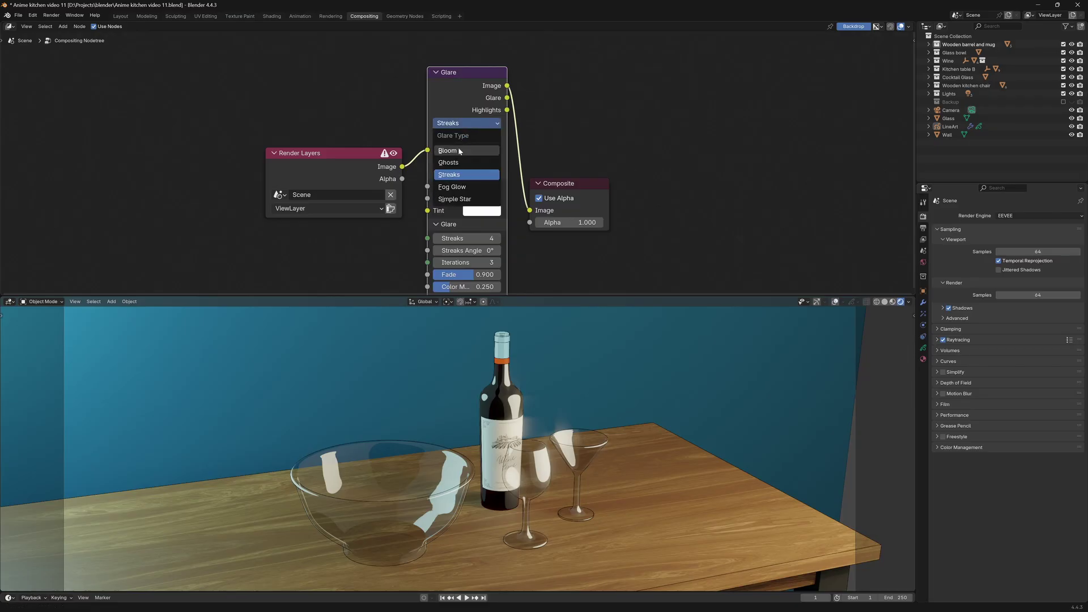
{"action": "left_click", "coordinate": [460, 187]}
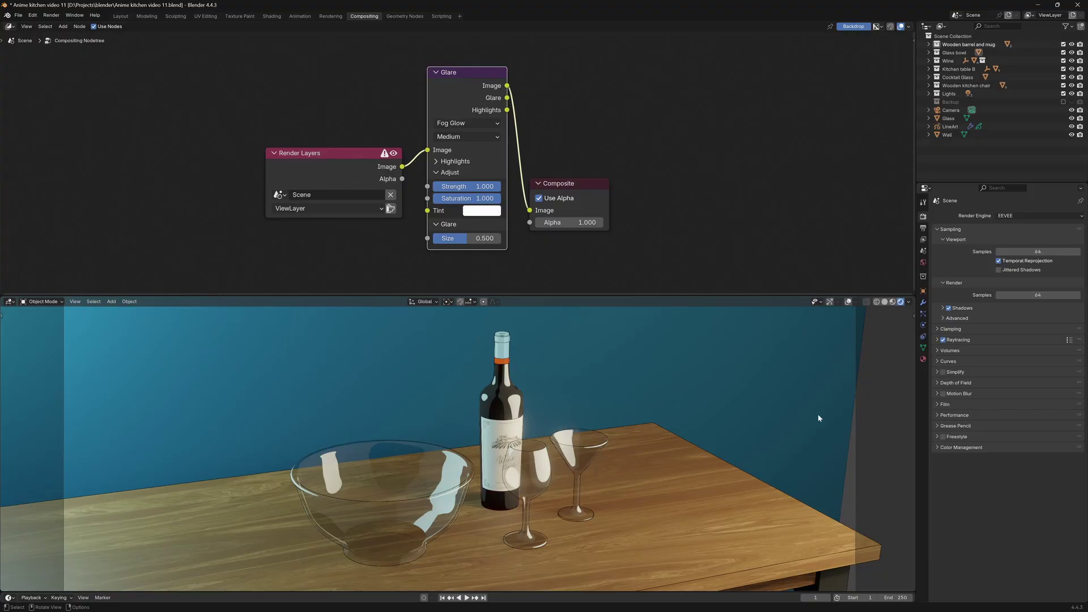
Step: Raise the glassware's Emission Strength to 5.790 and brighten the wine bottle's emission
{"action": "left_click", "coordinate": [923, 358]}
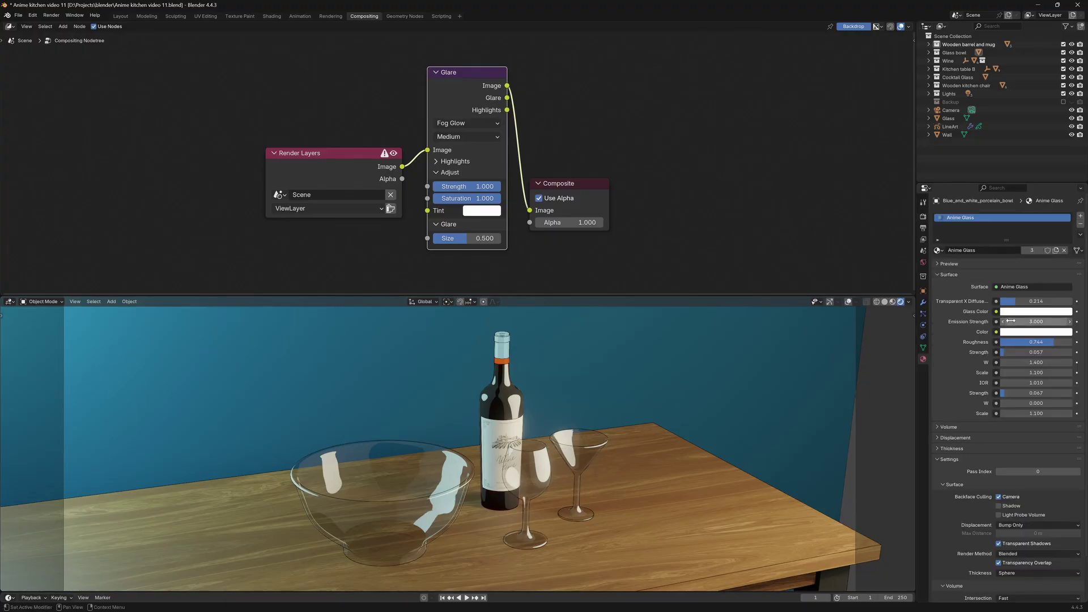
{"action": "left_click_drag", "start_coordinate": [1011, 321], "coordinate": [1061, 321]}
{"action": "left_click", "coordinate": [505, 415]}
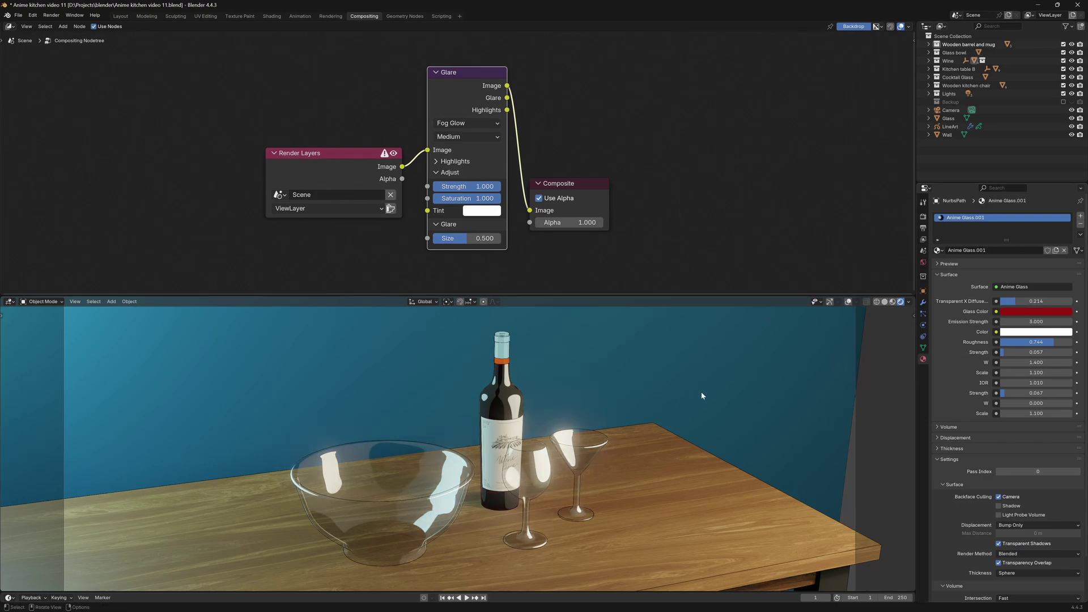
{"action": "left_click_drag", "start_coordinate": [1036, 321], "coordinate": [1037, 322]}
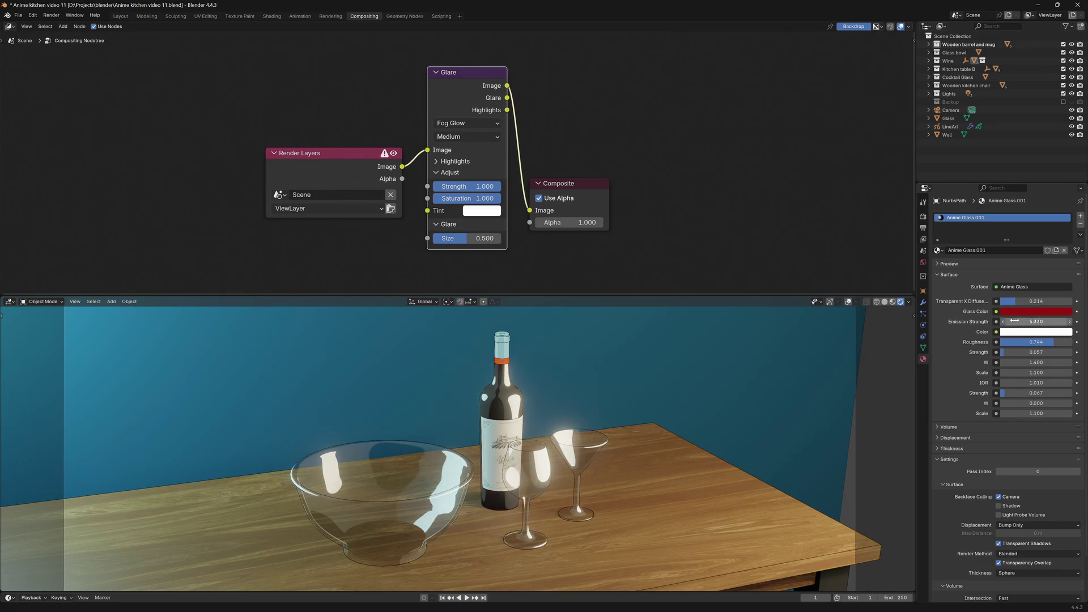
Step: Hide LineArt and collapse the node editor and side panels so the 3D view fills the window
{"action": "left_click_drag", "start_coordinate": [721, 295], "coordinate": [708, 57]}
{"action": "middle_click_drag", "start_coordinate": [702, 120], "coordinate": [721, 269]}
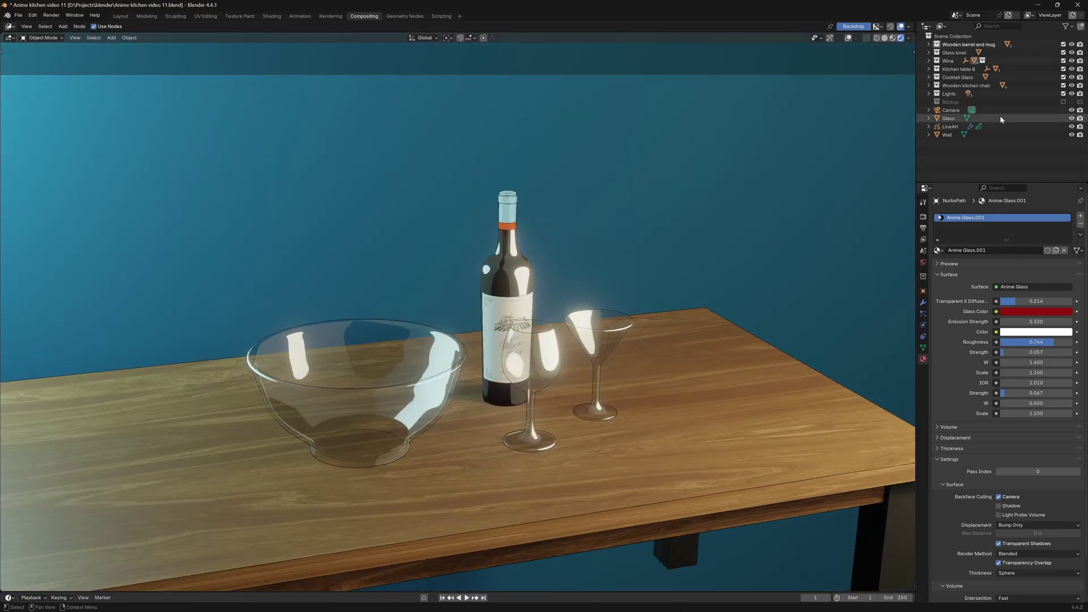
{"action": "left_click", "coordinate": [1071, 126]}
{"action": "middle_click_drag", "start_coordinate": [812, 257], "coordinate": [800, 259]}
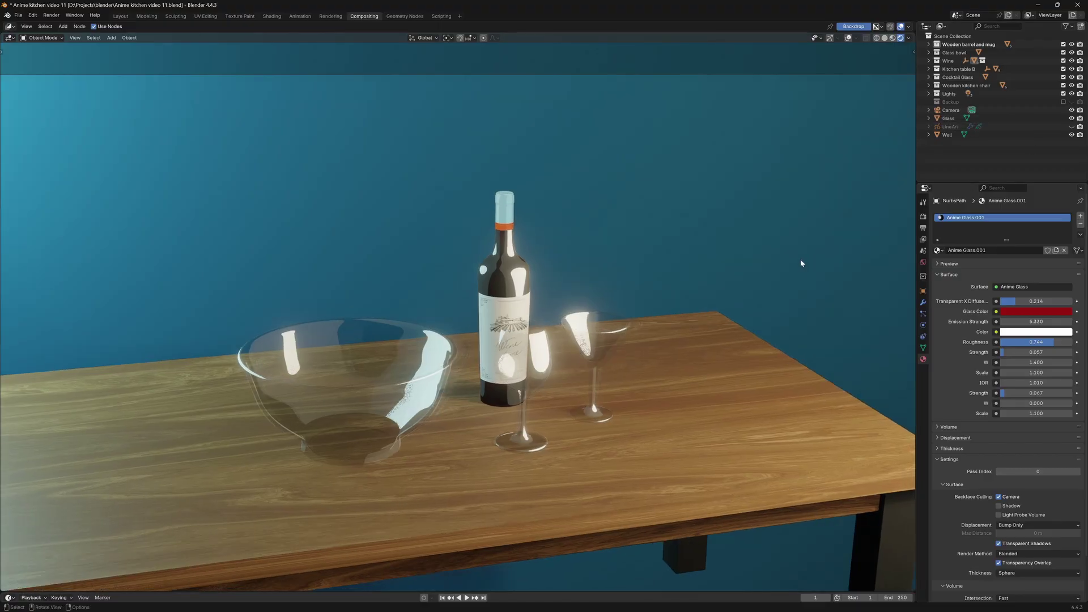
{"action": "left_click_drag", "start_coordinate": [916, 312], "coordinate": [1075, 300]}
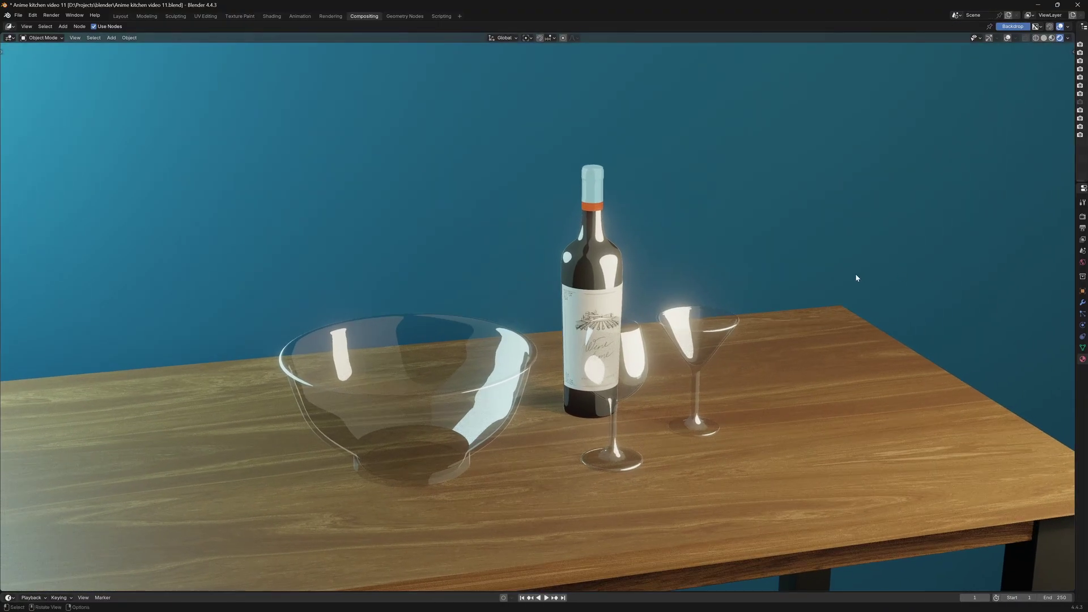
{"action": "middle_click_drag", "start_coordinate": [855, 274], "coordinate": [807, 276]}
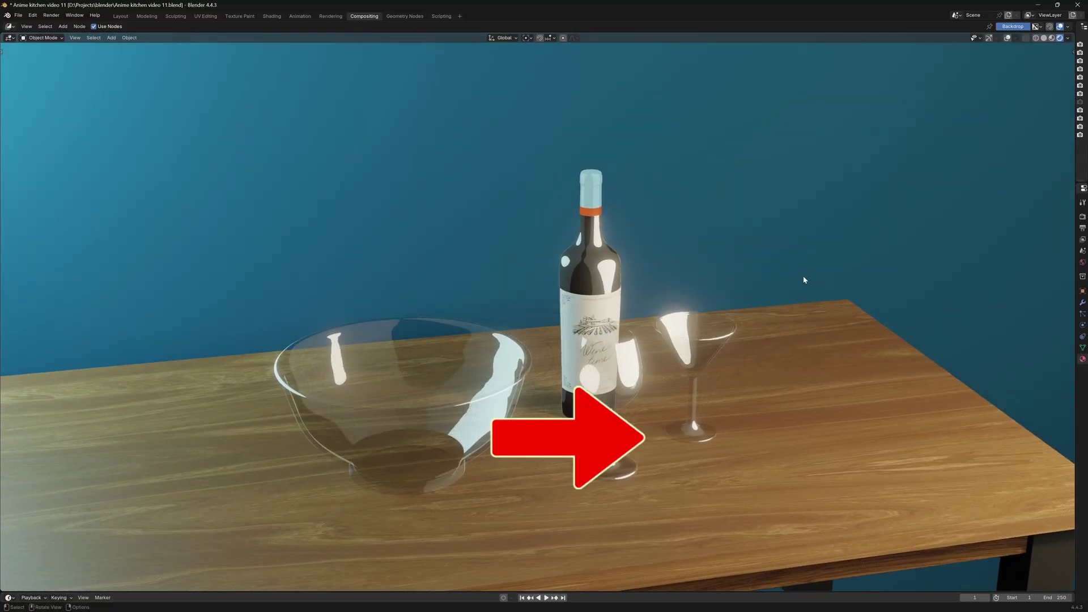